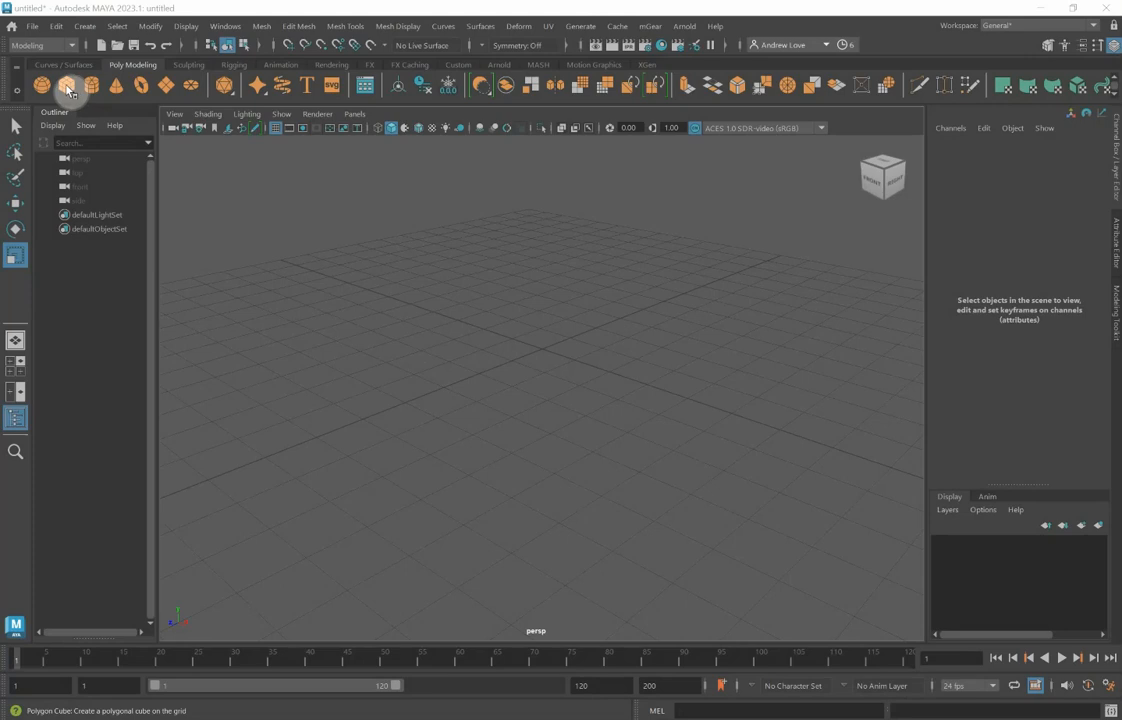
# Step: Create a polygon cube at the grid's origin and turn on Wireframe on Shaded for the perspective view
pyautogui.click(68, 87)
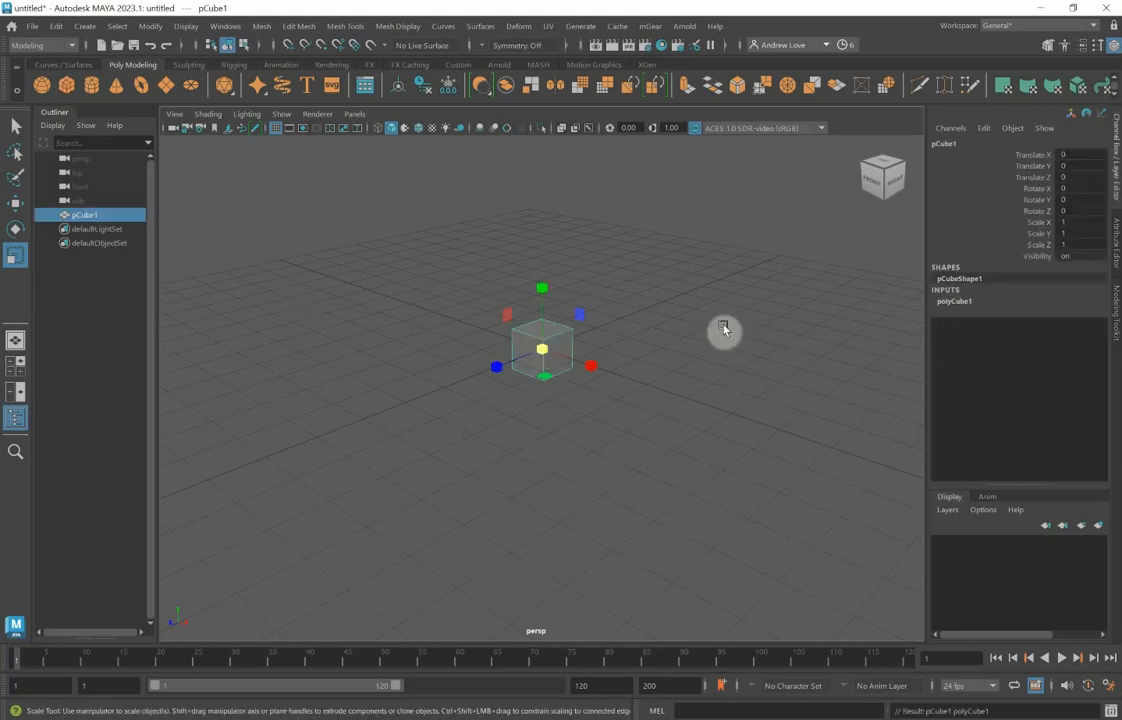
pyautogui.press('f')
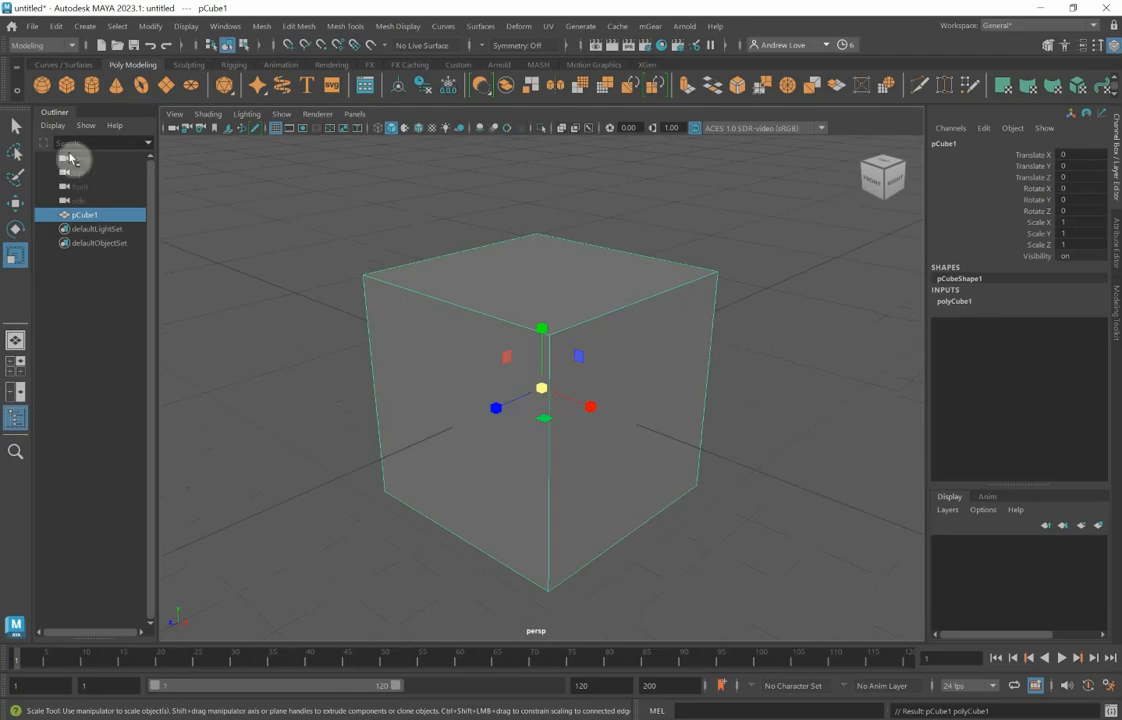
pyautogui.click(16, 125)
pyautogui.click(220, 277)
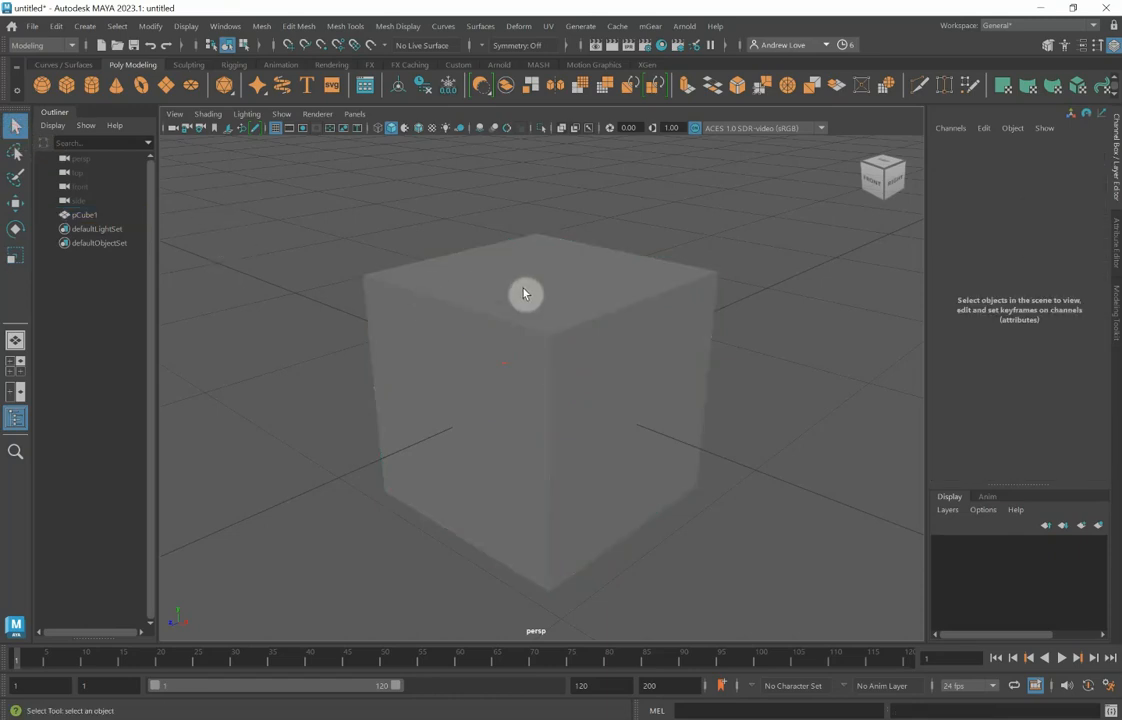
pyautogui.click(211, 116)
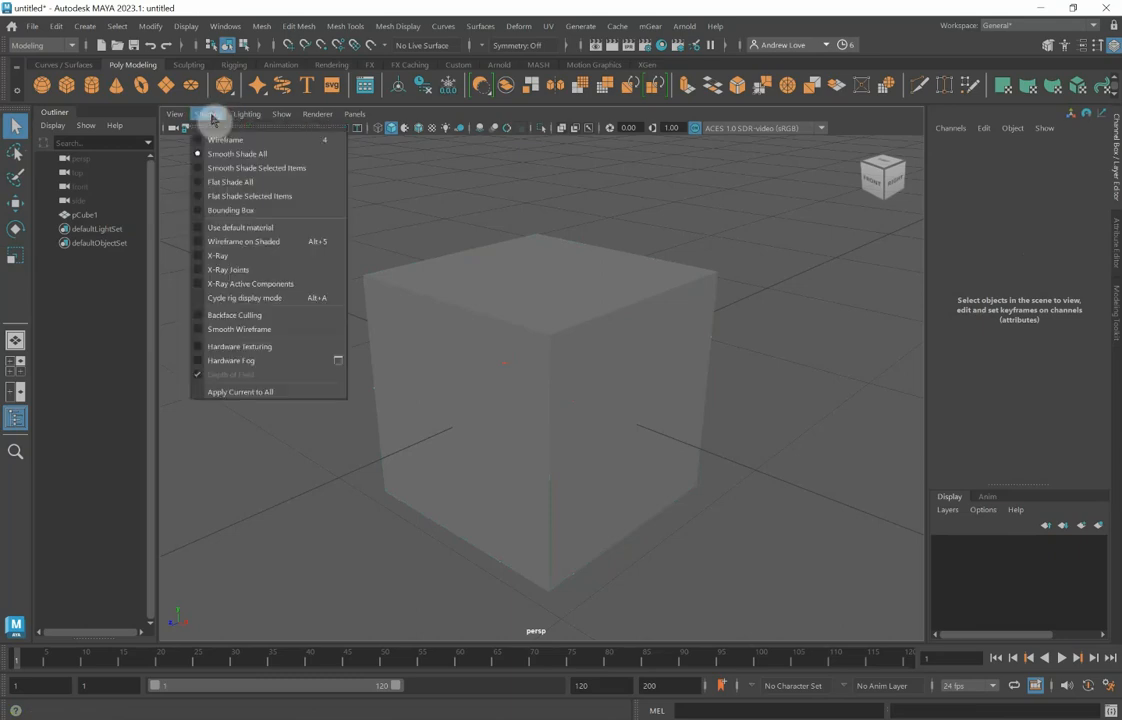
pyautogui.click(220, 243)
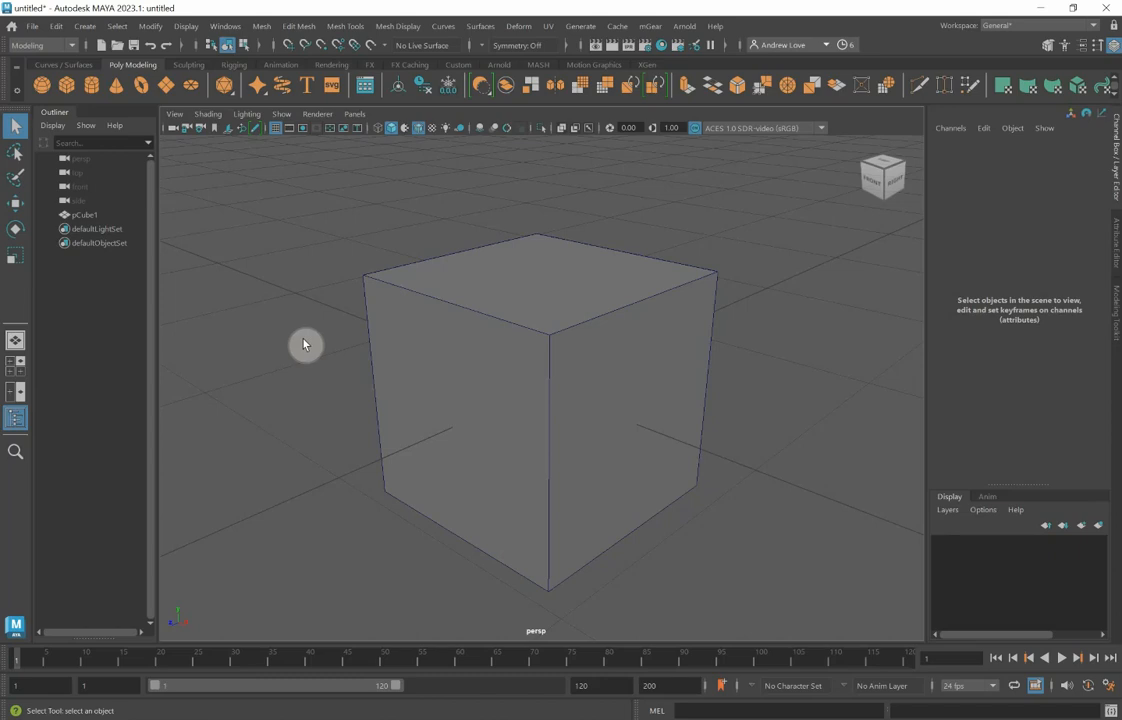
# Step: In the front view, raise the cube so it sits on the grid, with Translate Y set to 0.5
pyautogui.press('space')
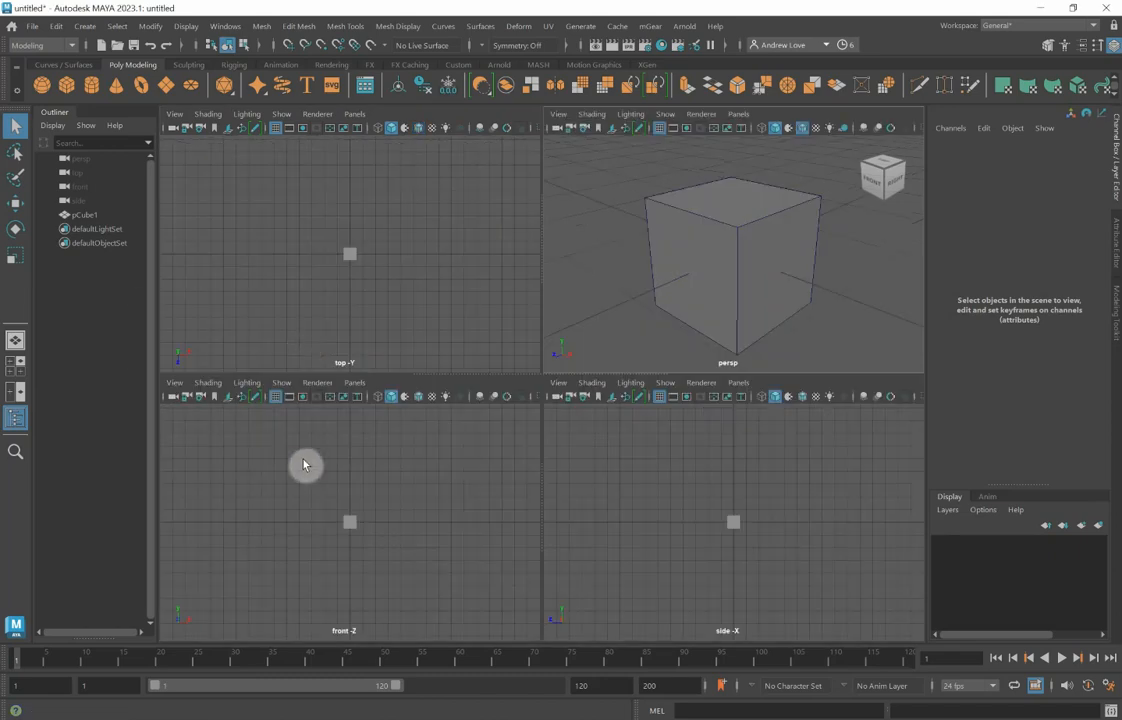
pyautogui.press('space')
pyautogui.scroll(5, 454, 405)
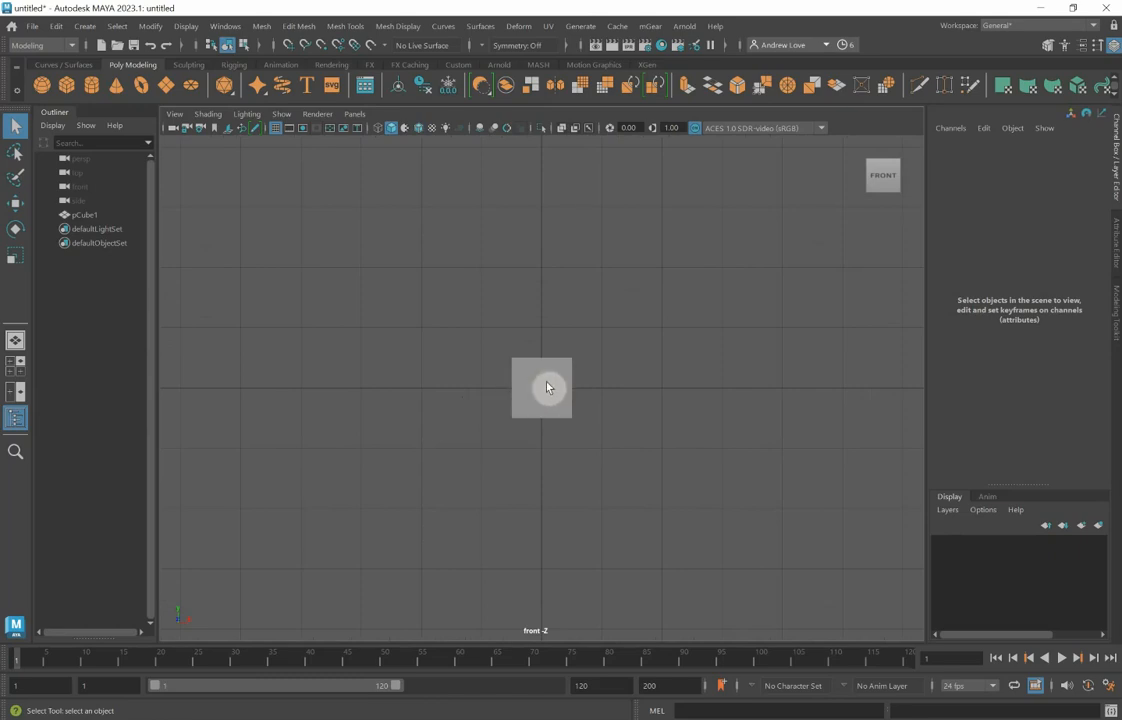
pyautogui.click(541, 386)
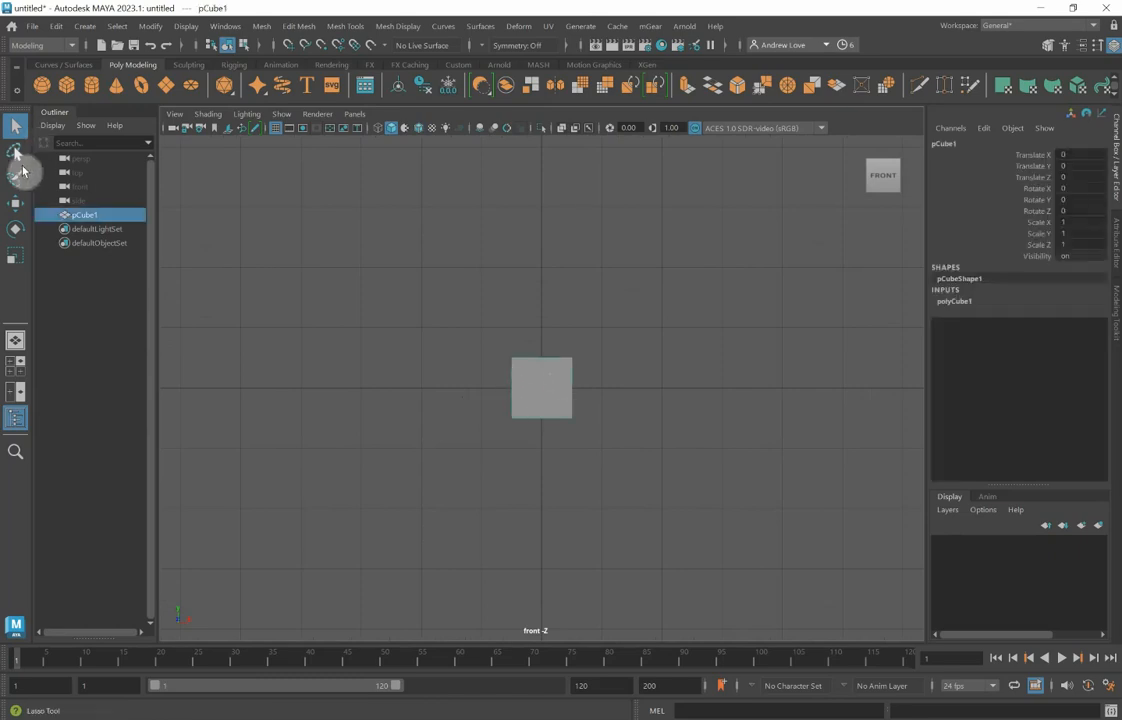
pyautogui.click(16, 204)
pyautogui.moveTo(539, 327); pyautogui.dragTo(541, 295)
pyautogui.doubleClick(1083, 168)
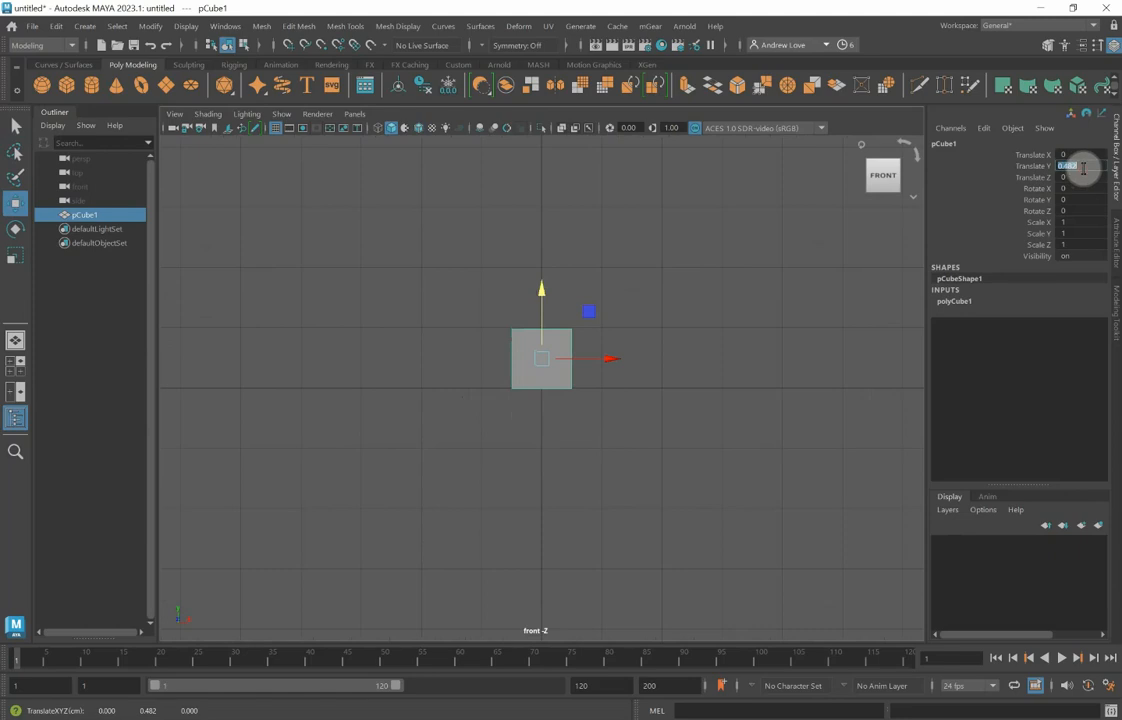
pyautogui.click(1069, 165)
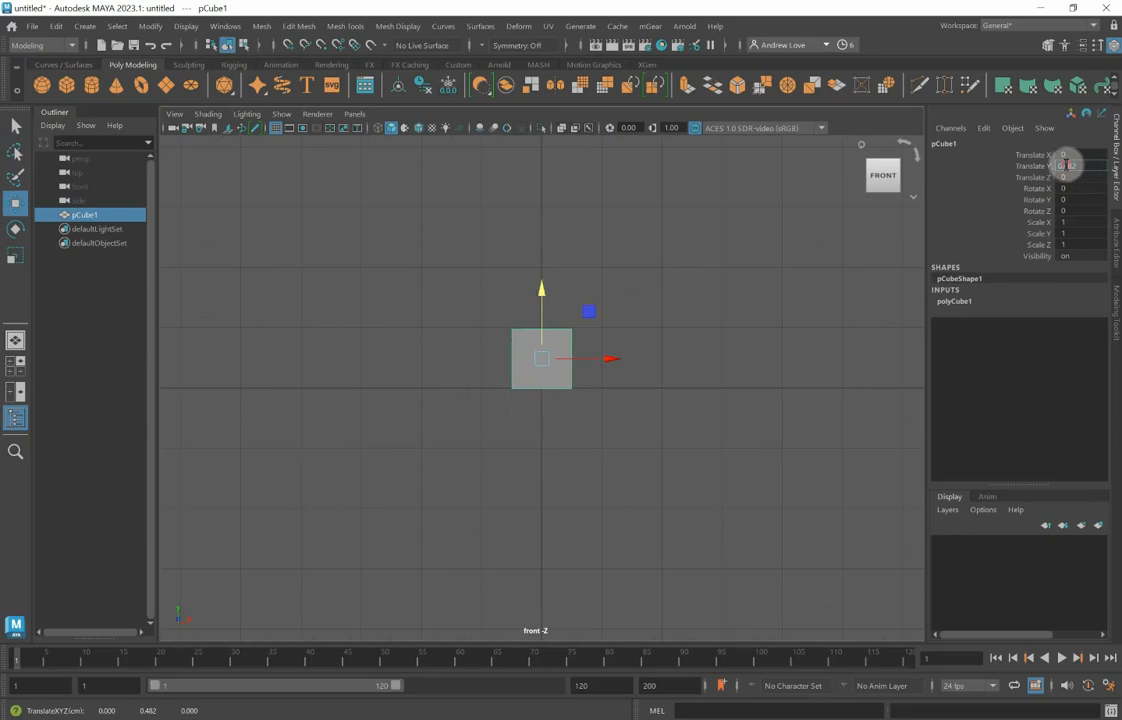
pyautogui.moveTo(1066, 165); pyautogui.dragTo(1077, 165)
pyautogui.press('BackSpace')
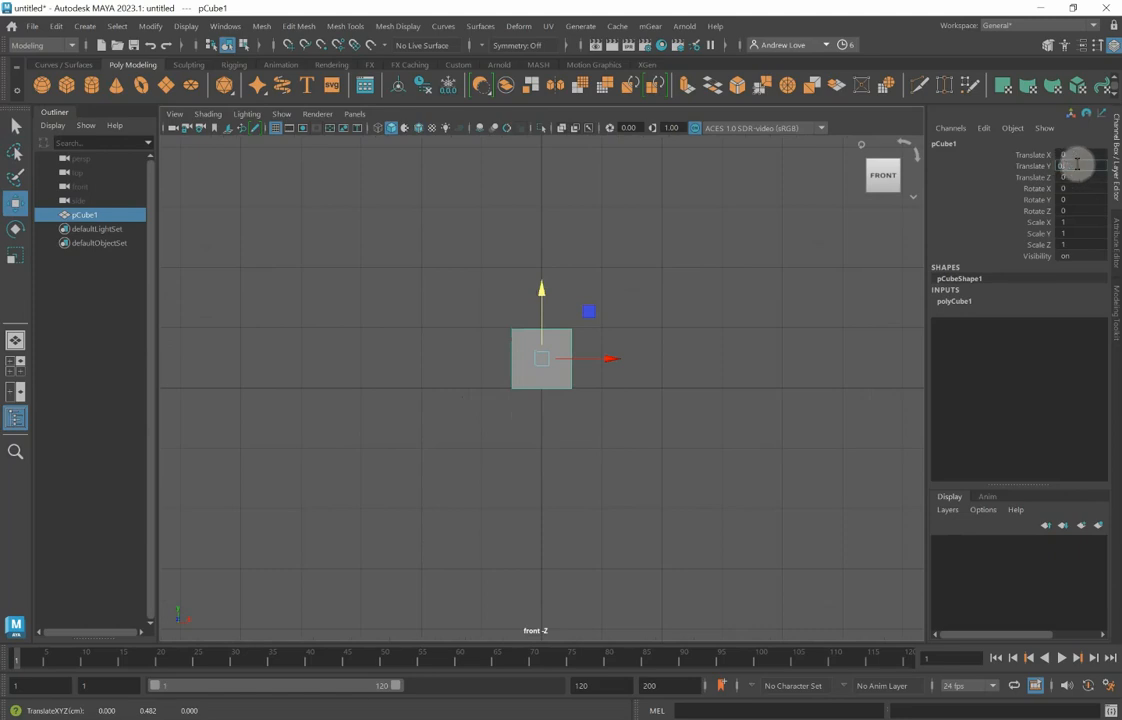
pyautogui.write('5')
pyautogui.press('Return')
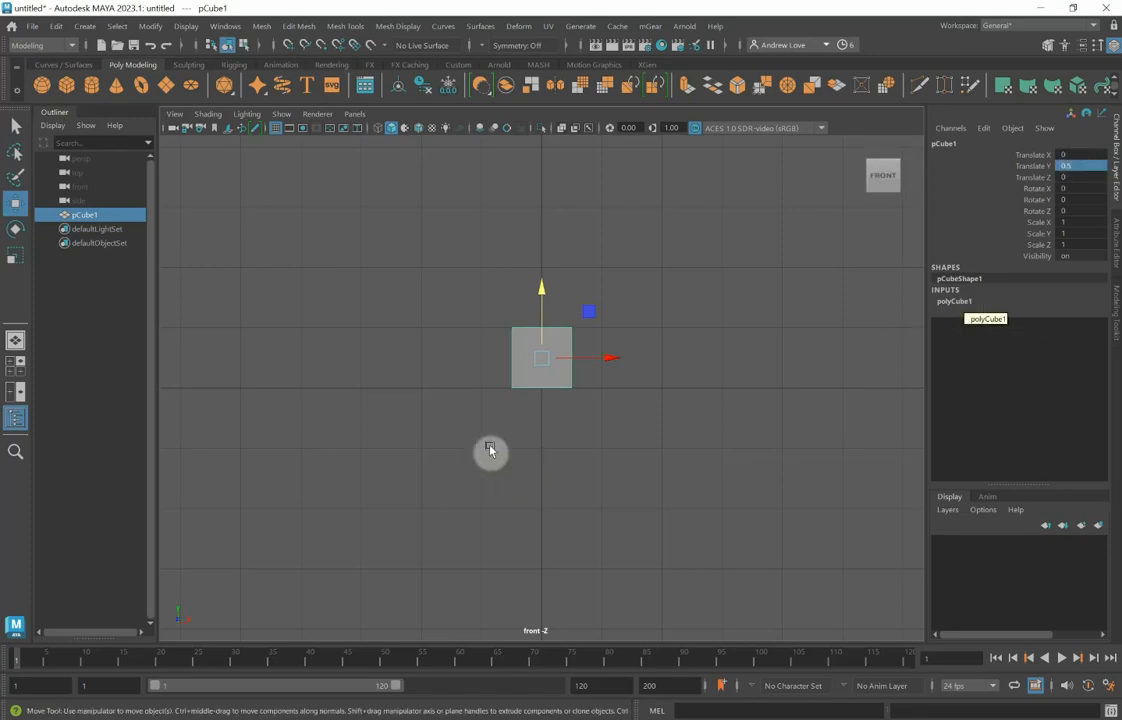
# Step: Show the cube's polyCube1 creation settings, then return to the perspective view and frame the cube
pyautogui.click(954, 302)
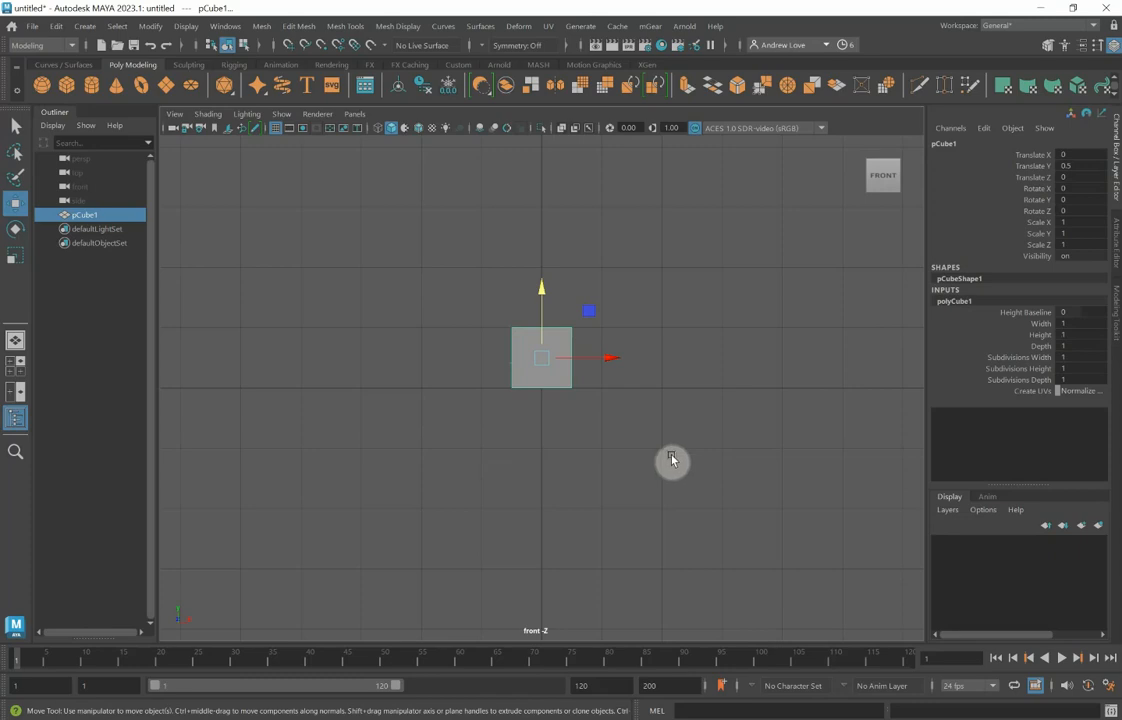
pyautogui.press('space')
pyautogui.press('space')
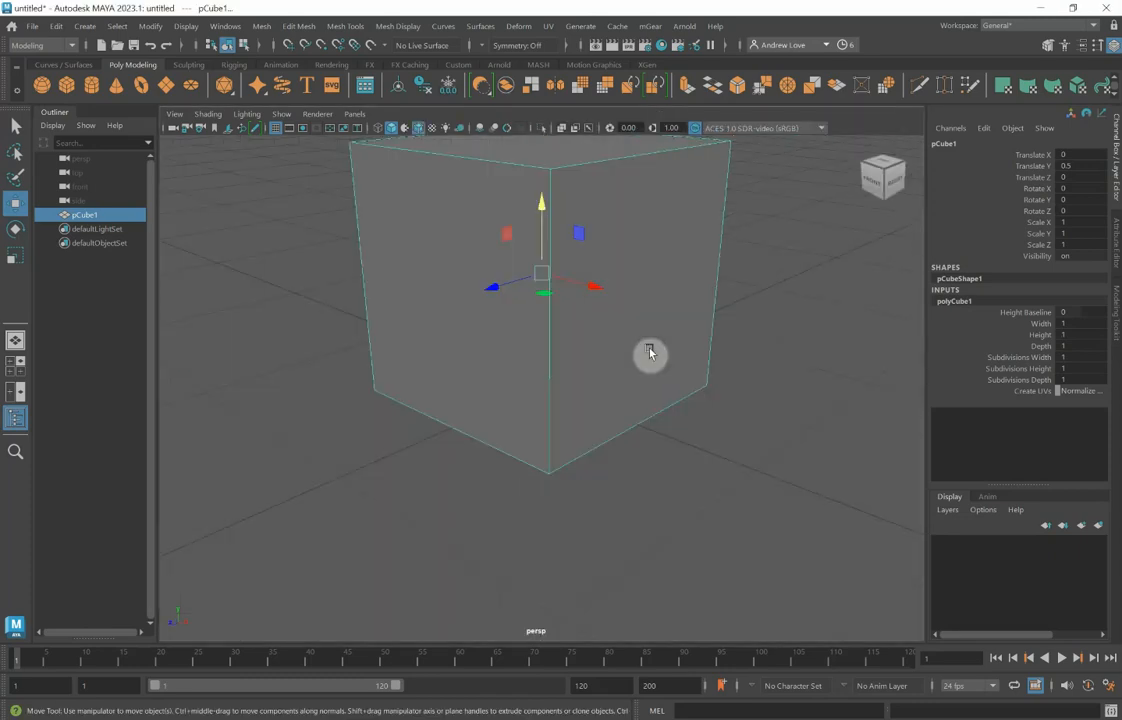
pyautogui.press('f')
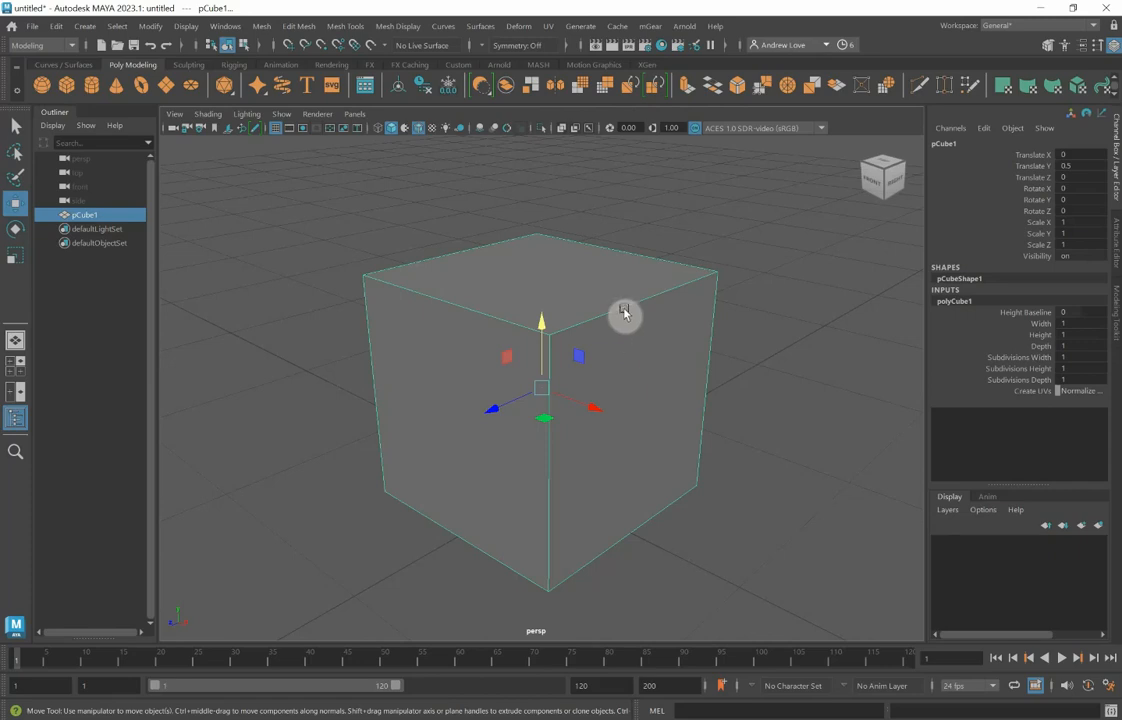
# Step: Try moving the cube's top back-right corner in vertex mode, and undo the move
pyautogui.rightClick(624, 313)
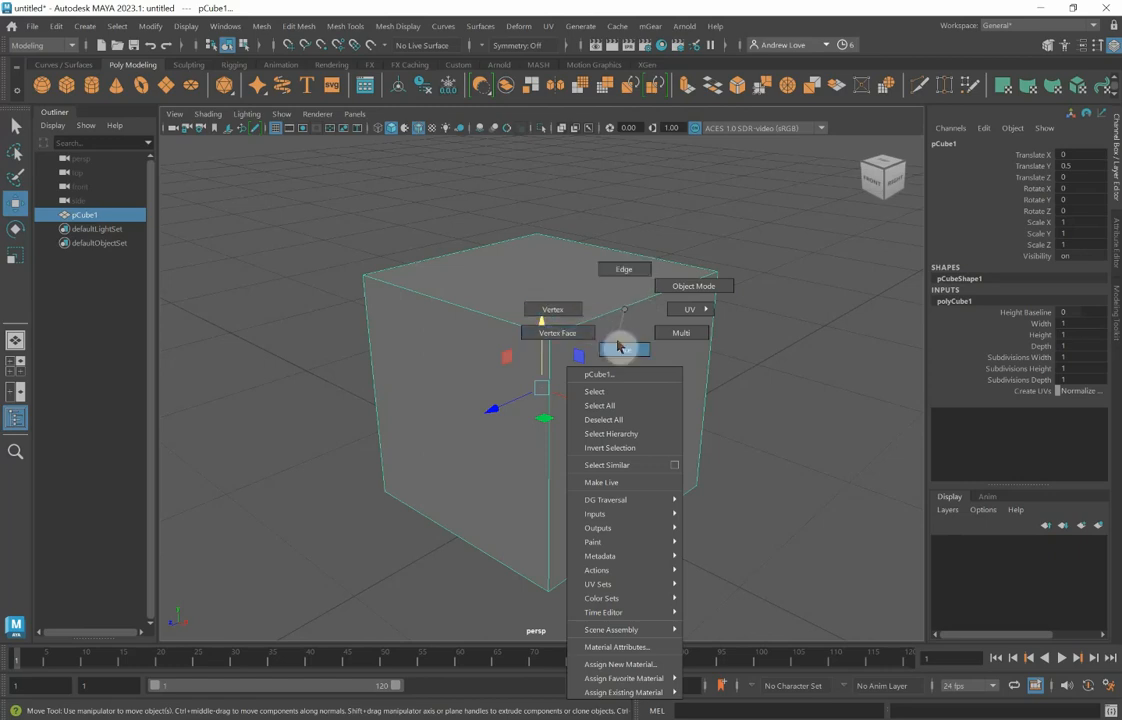
pyautogui.moveTo(623, 305); pyautogui.dragTo(570, 313, button='right')
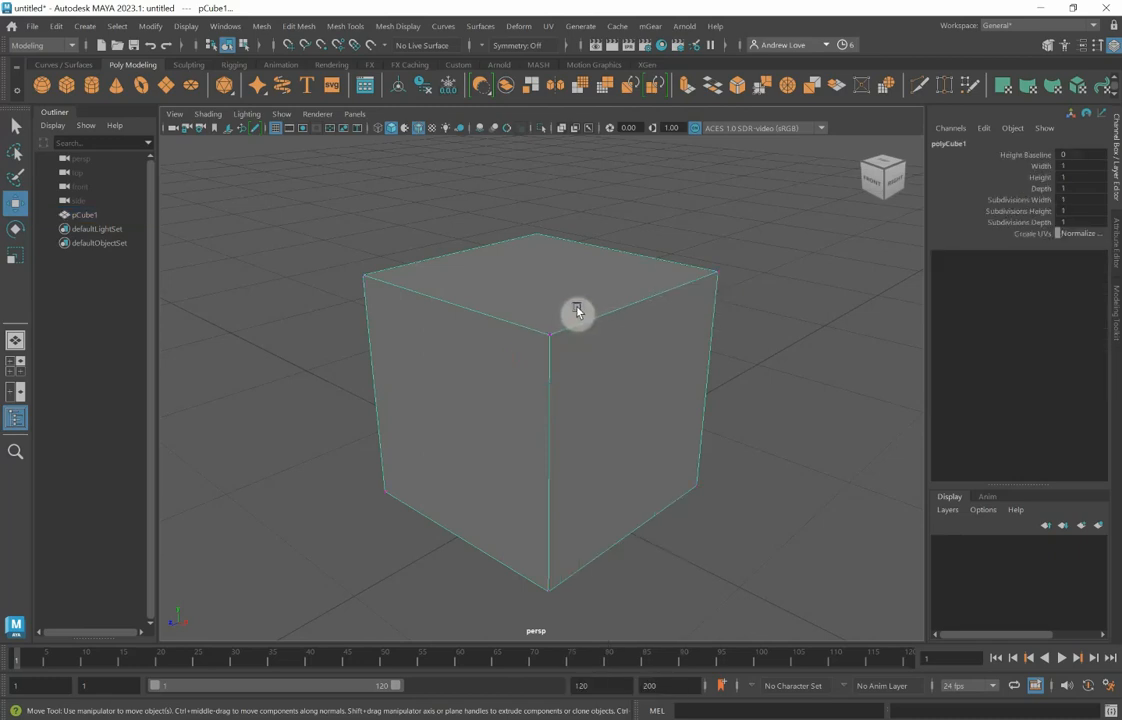
pyautogui.click(718, 276)
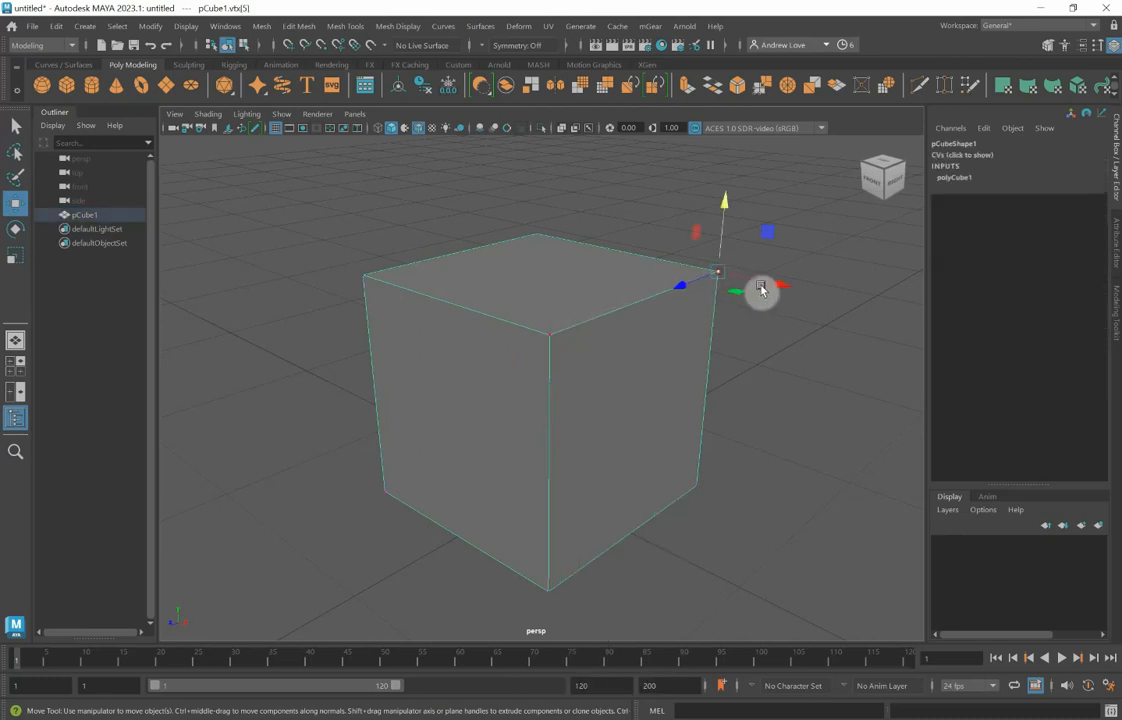
pyautogui.moveTo(730, 279)
pyautogui.mouseDown()
pyautogui.moveTo(683, 281)
pyautogui.moveTo(716, 257)
pyautogui.moveTo(754, 278)
pyautogui.moveTo(716, 282)
pyautogui.mouseUp()
pyautogui.hotkey('ctrl', 'z')
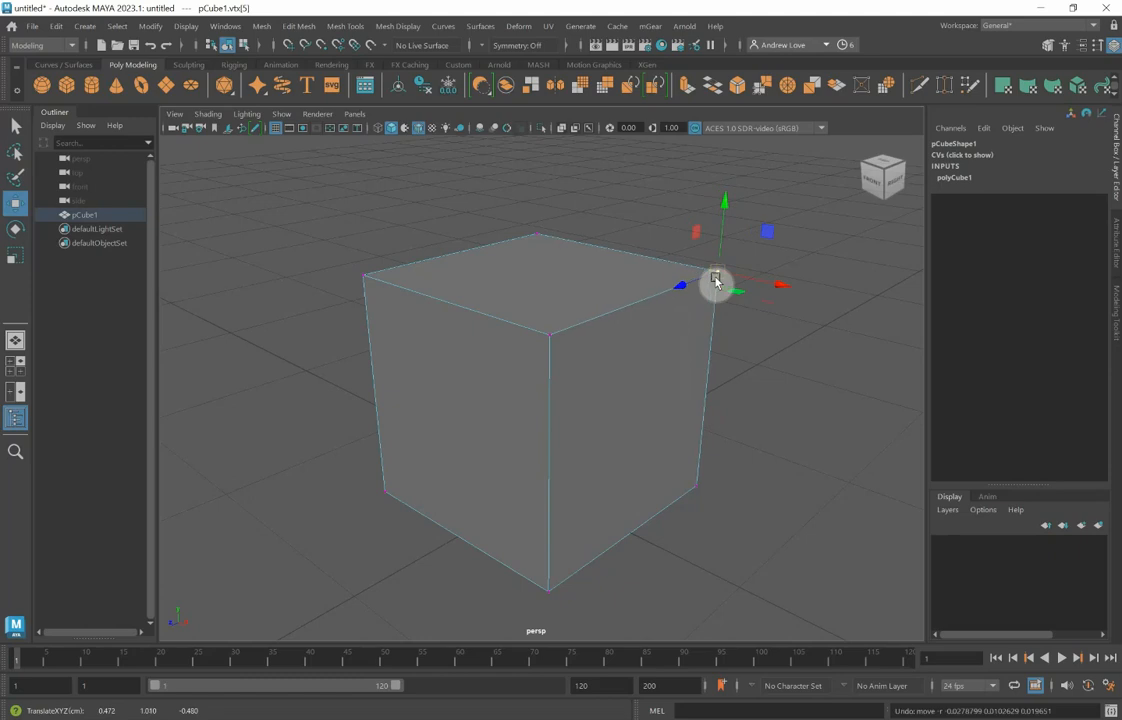
# Step: Try raising the cube's top back edge in edge mode, and undo the move
pyautogui.moveTo(656, 295); pyautogui.dragTo(655, 259, button='right')
pyautogui.click(654, 259)
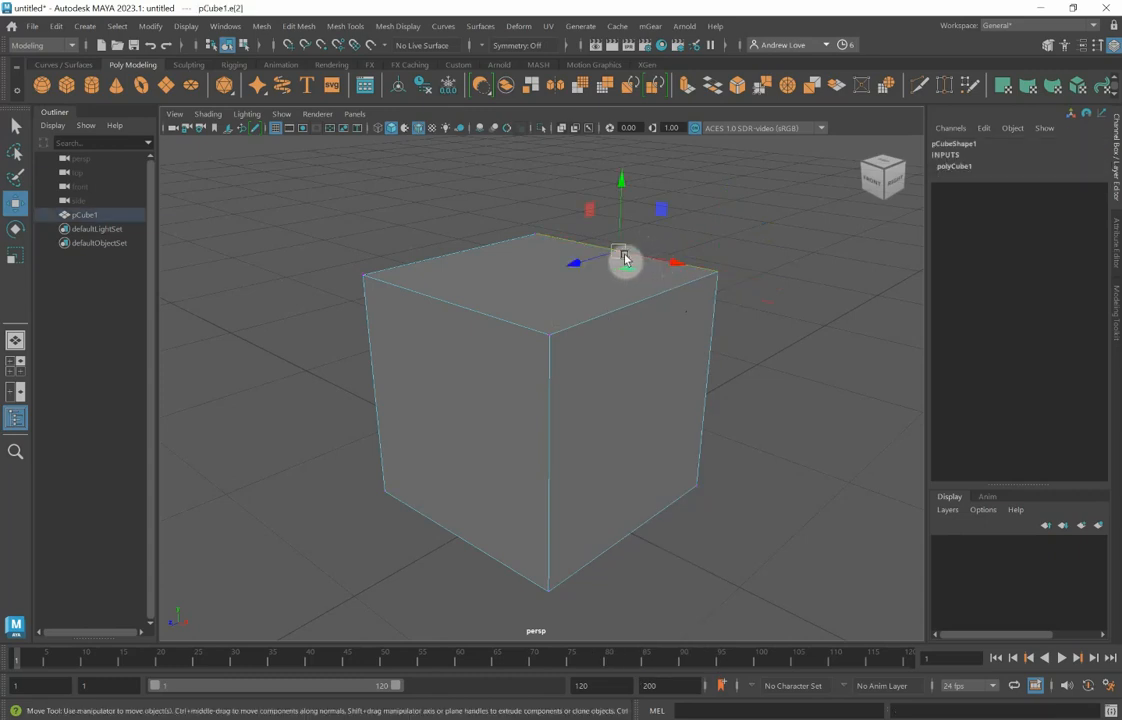
pyautogui.moveTo(624, 259)
pyautogui.mouseDown()
pyautogui.moveTo(591, 235)
pyautogui.moveTo(661, 233)
pyautogui.moveTo(669, 260)
pyautogui.moveTo(622, 248)
pyautogui.mouseUp()
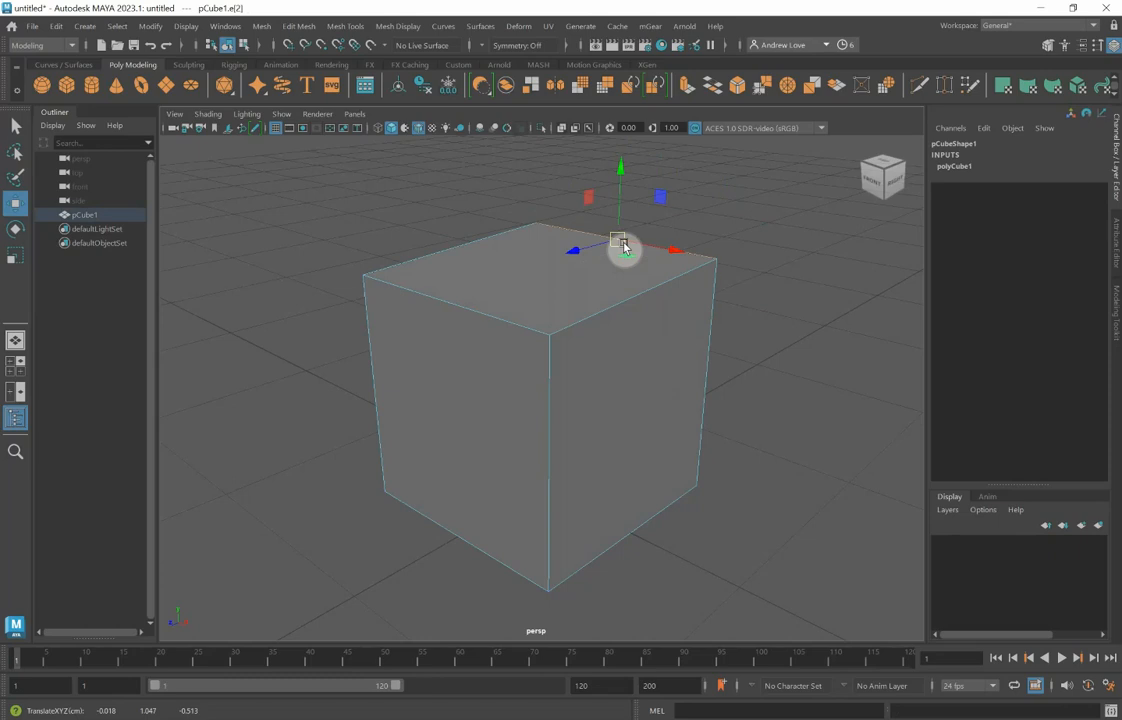
pyautogui.hotkey('ctrl', 'z')
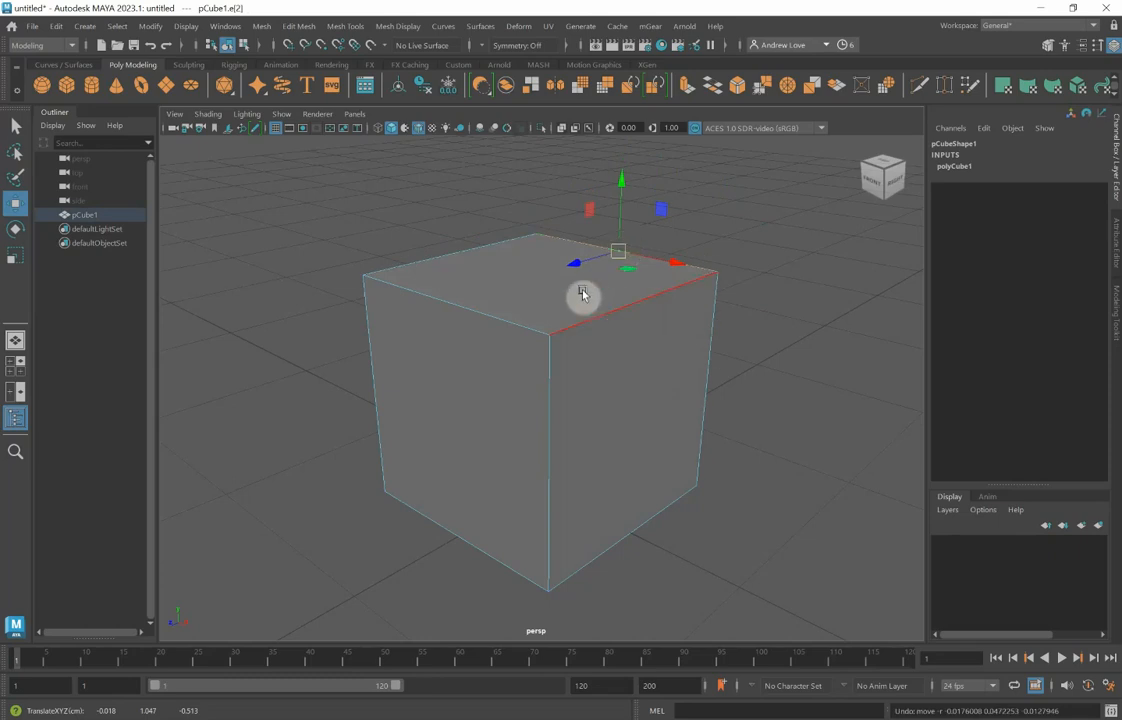
# Step: Try moving the cube's right face and other faces in face mode, and undo the moves
pyautogui.moveTo(583, 293); pyautogui.dragTo(585, 333, button='right')
pyautogui.click(690, 430)
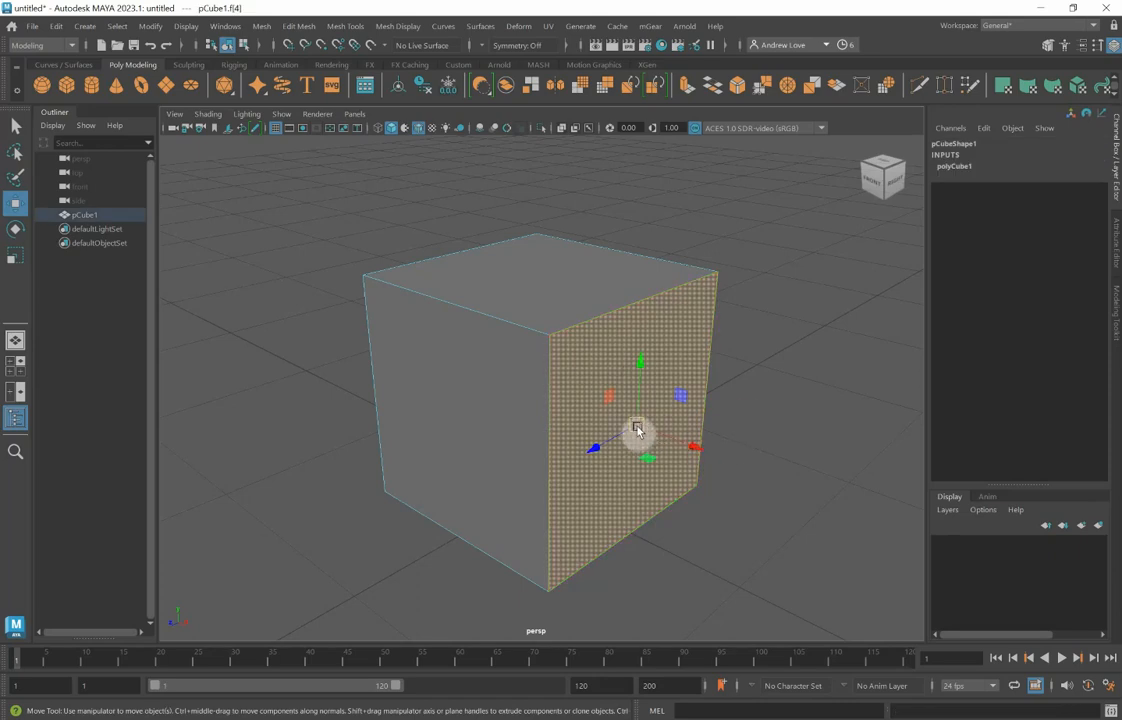
pyautogui.moveTo(638, 428); pyautogui.dragTo(670, 388)
pyautogui.click(672, 391)
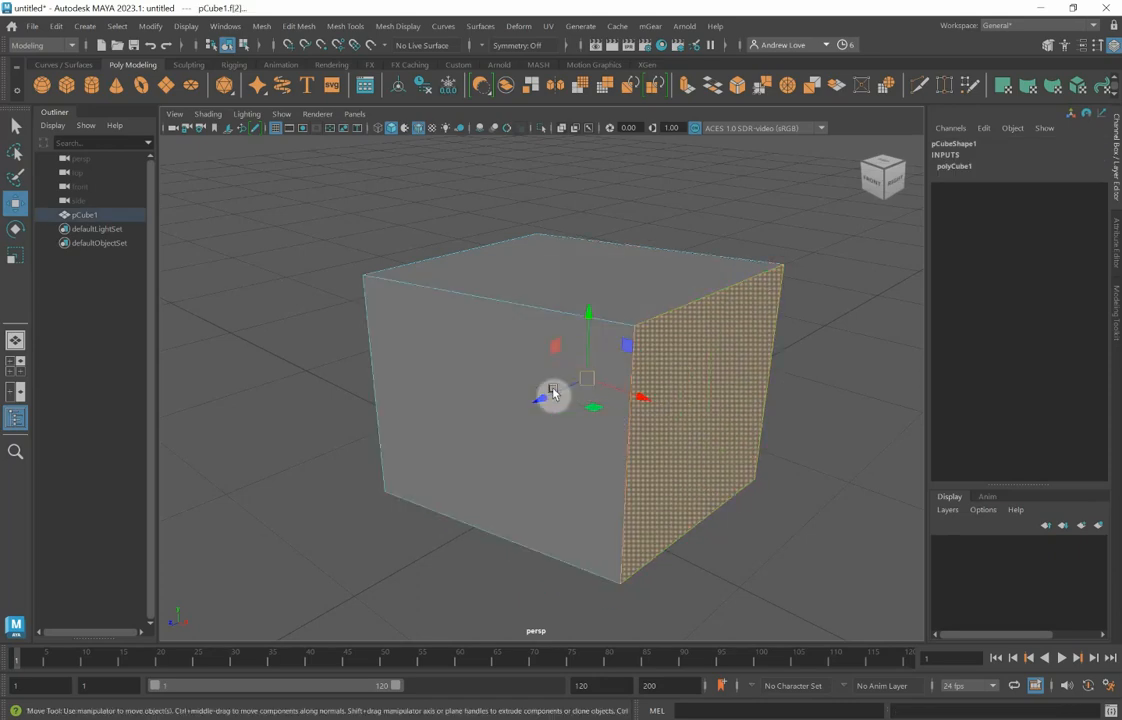
pyautogui.click(521, 258)
pyautogui.moveTo(570, 280); pyautogui.dragTo(540, 250)
pyautogui.hotkey('ctrl', 'z')
pyautogui.hotkey('ctrl', 'z')
pyautogui.hotkey('ctrl', 'z')
pyautogui.hotkey('ctrl', 'z')
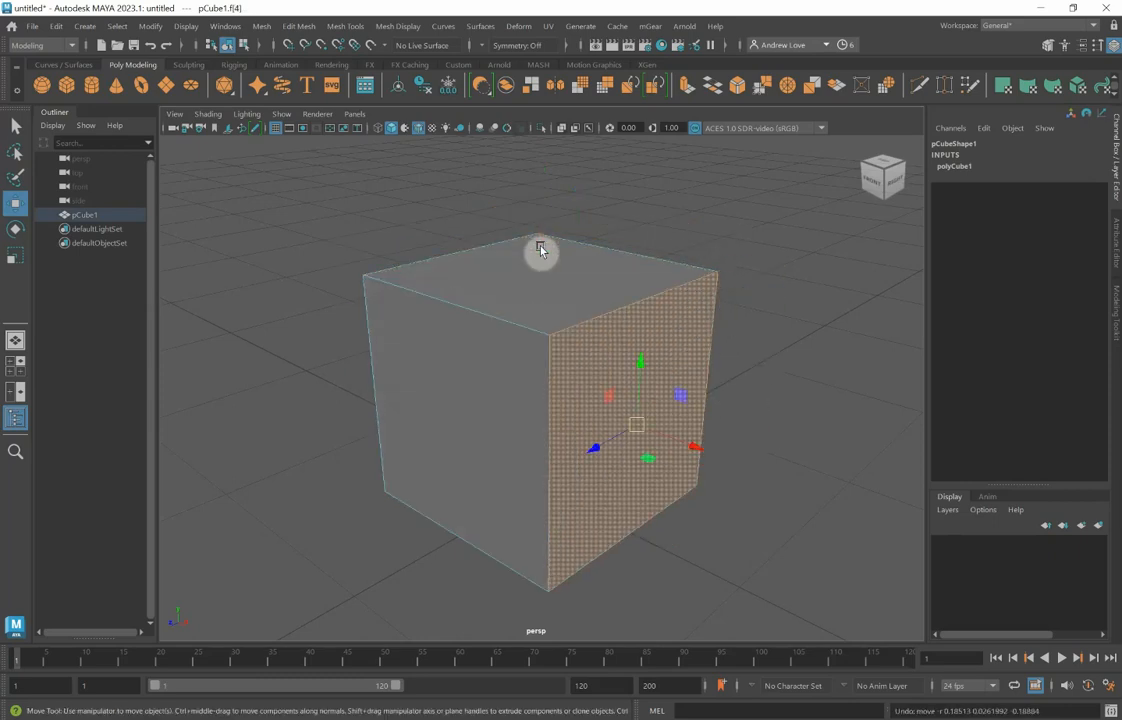
# Step: Clear the face selection and return the cube to Object Mode
pyautogui.click(336, 240)
pyautogui.rightClick(457, 264)
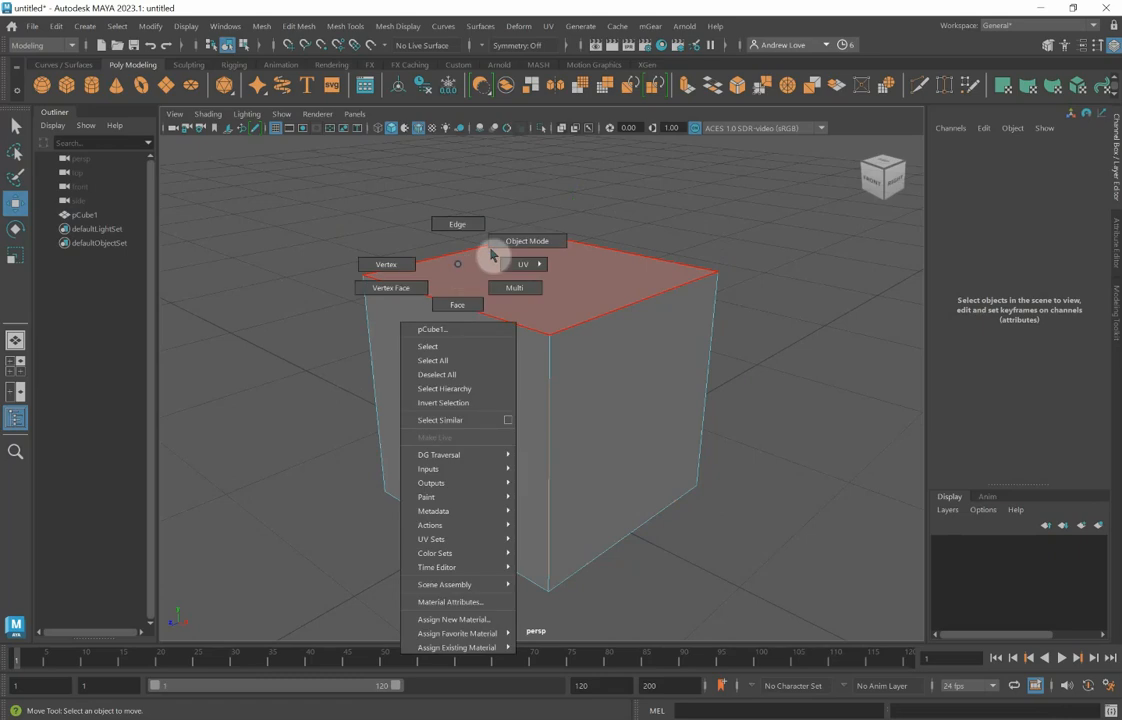
pyautogui.click(521, 242)
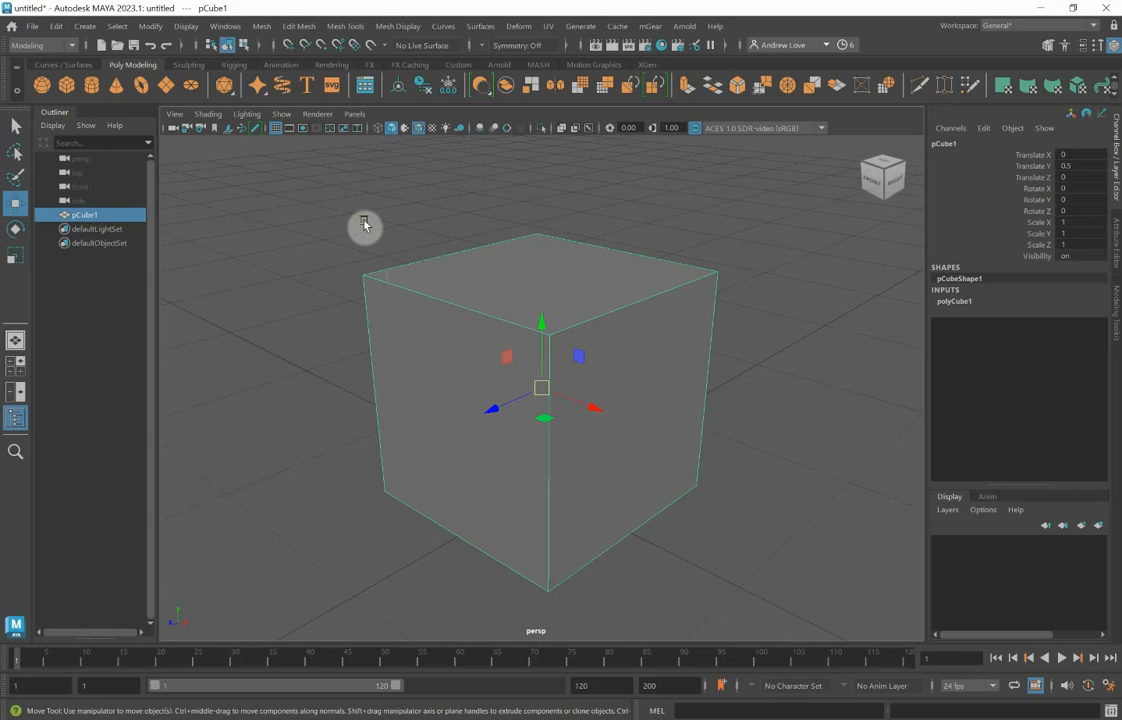
# Step: Compare the cube's smooth mesh preview with its unsmoothed display, ending on the unsmoothed display
pyautogui.press('3')
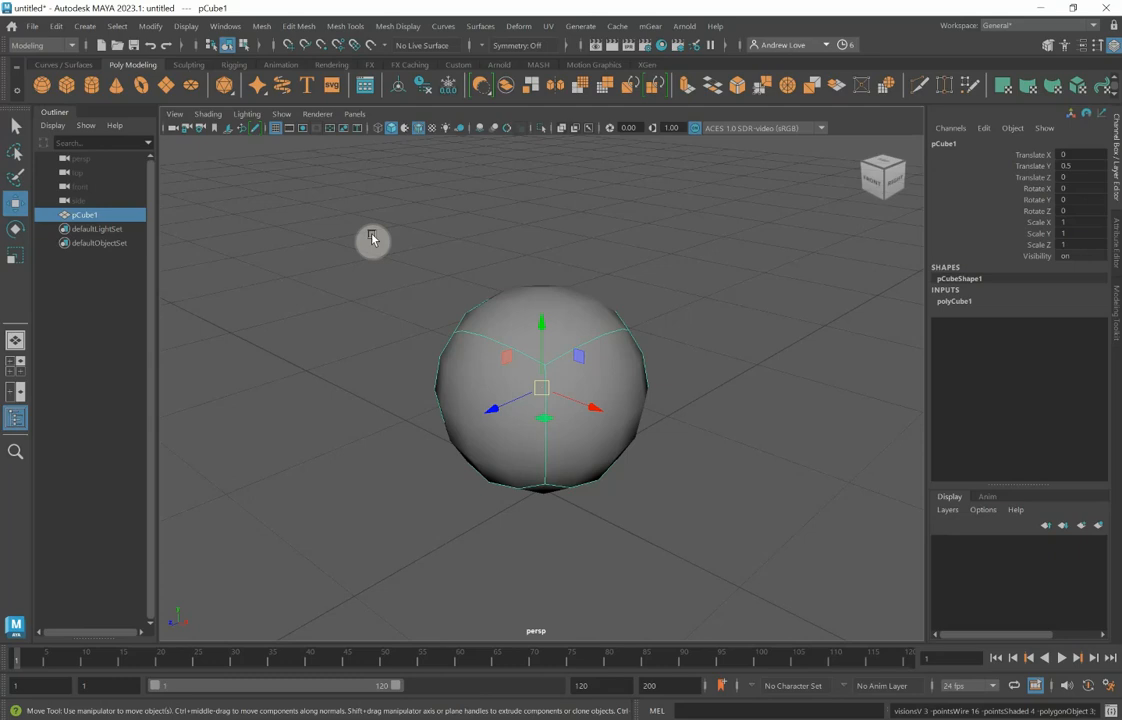
pyautogui.press('1')
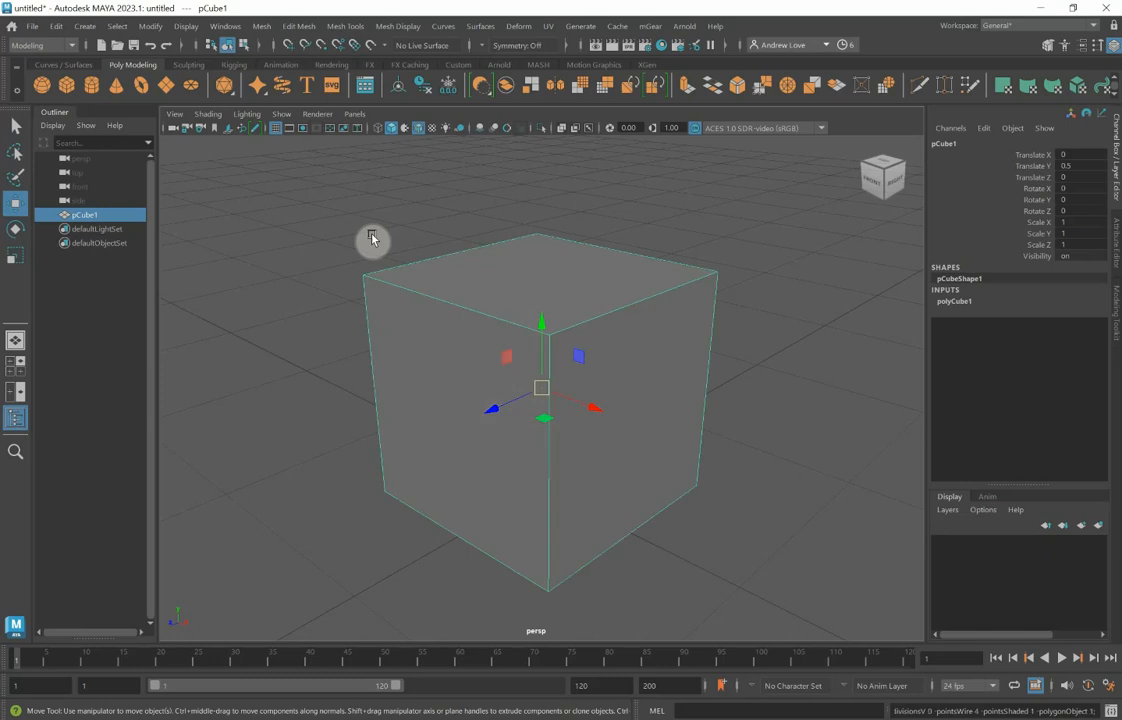
pyautogui.press('3')
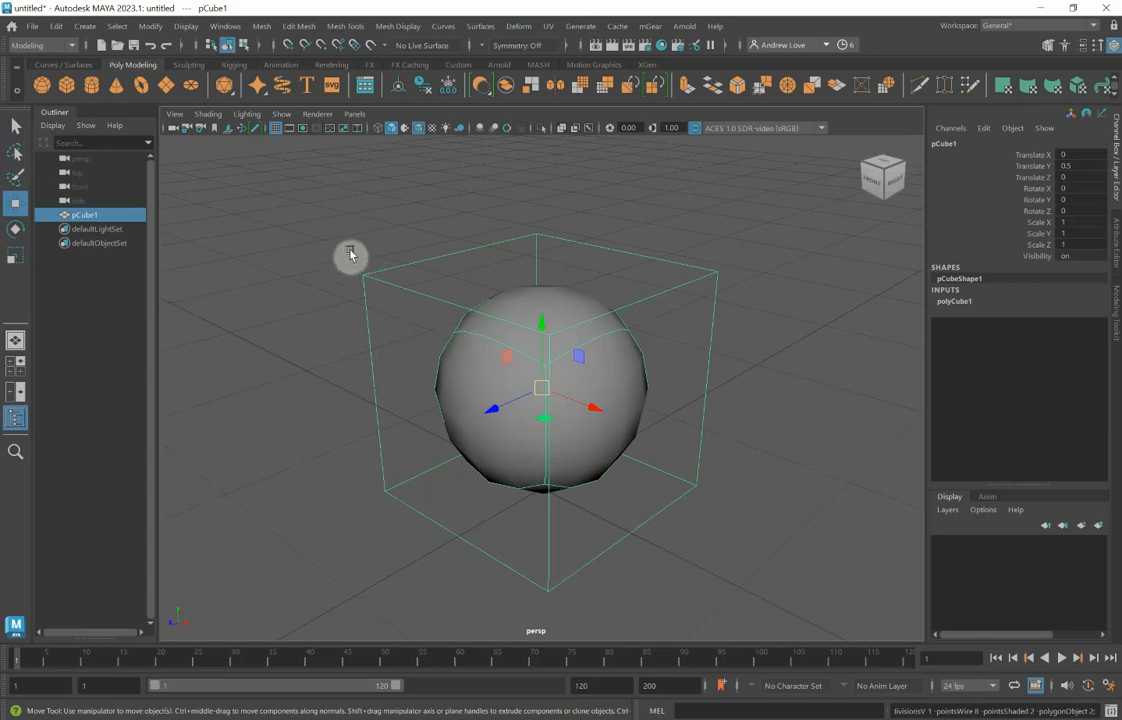
pyautogui.press('1')
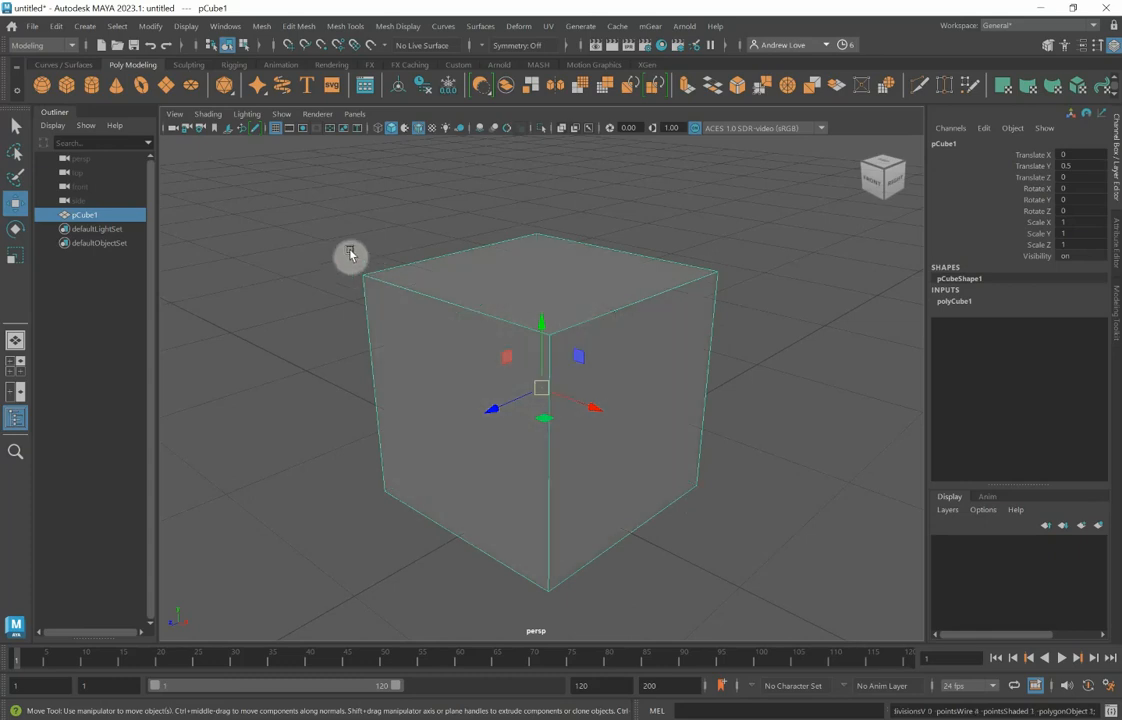
pyautogui.press('3')
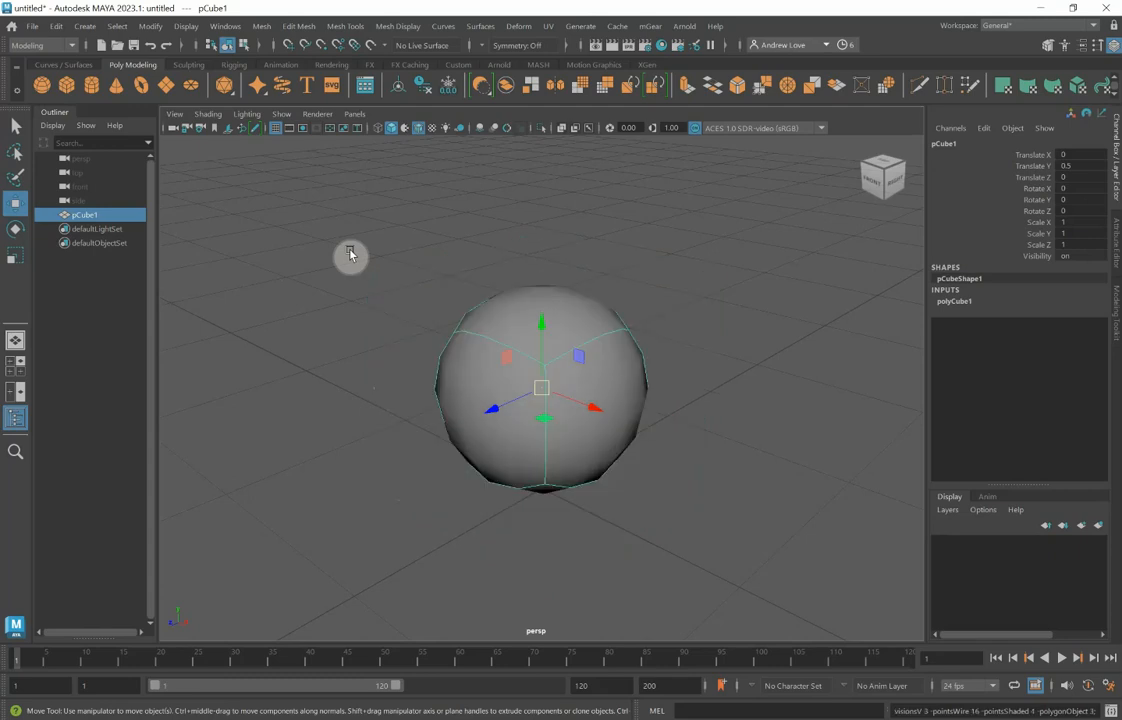
pyautogui.press('1')
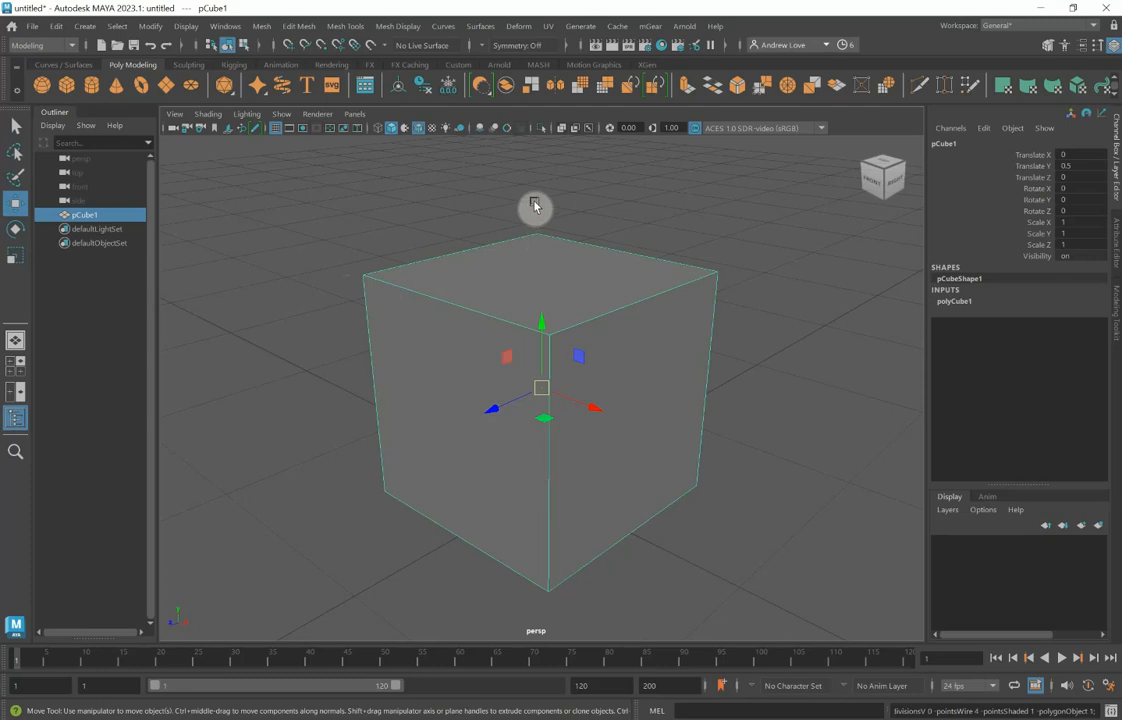
# Step: Insert a vertical edge loop close to the cube's back right corner edge with Multi-Cut
pyautogui.click(921, 88)
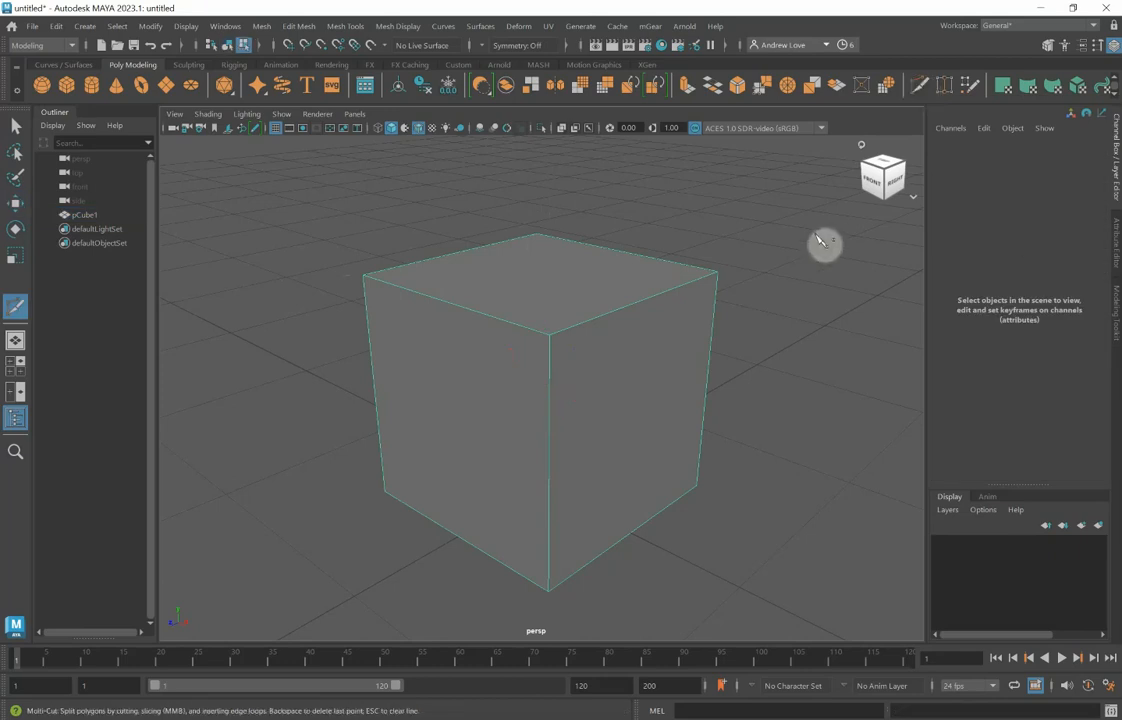
pyautogui.click(716, 272)
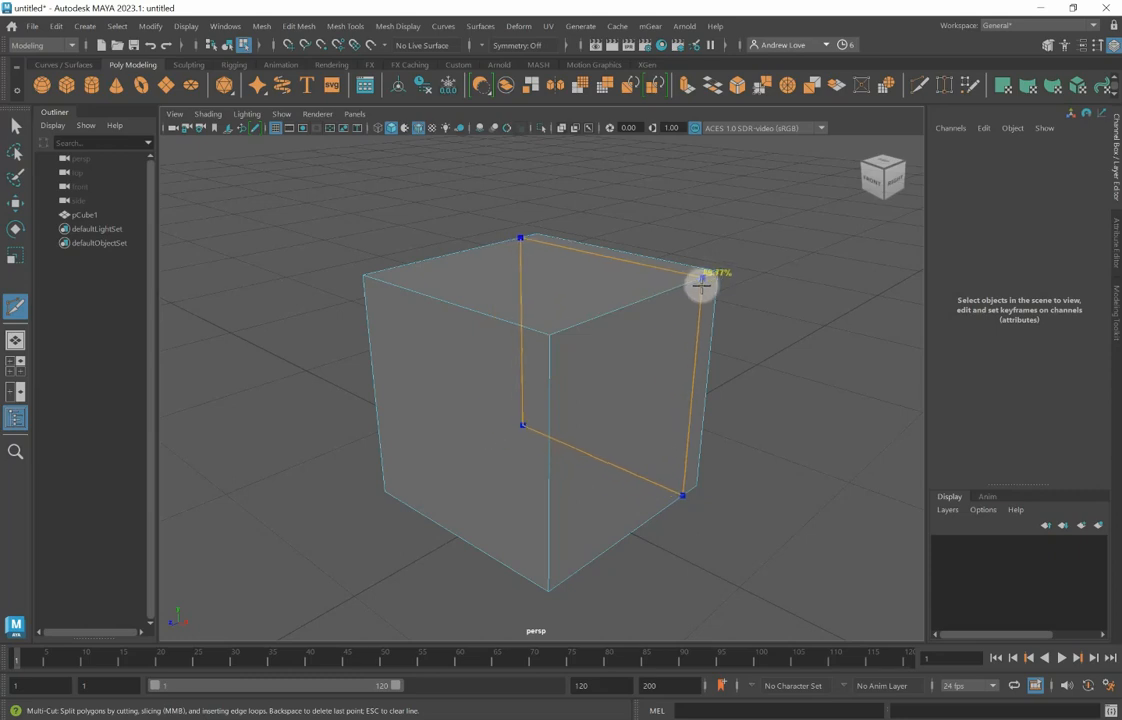
pyautogui.keyDown('ctrl'); pyautogui.click(701, 283); pyautogui.keyUp('ctrl')
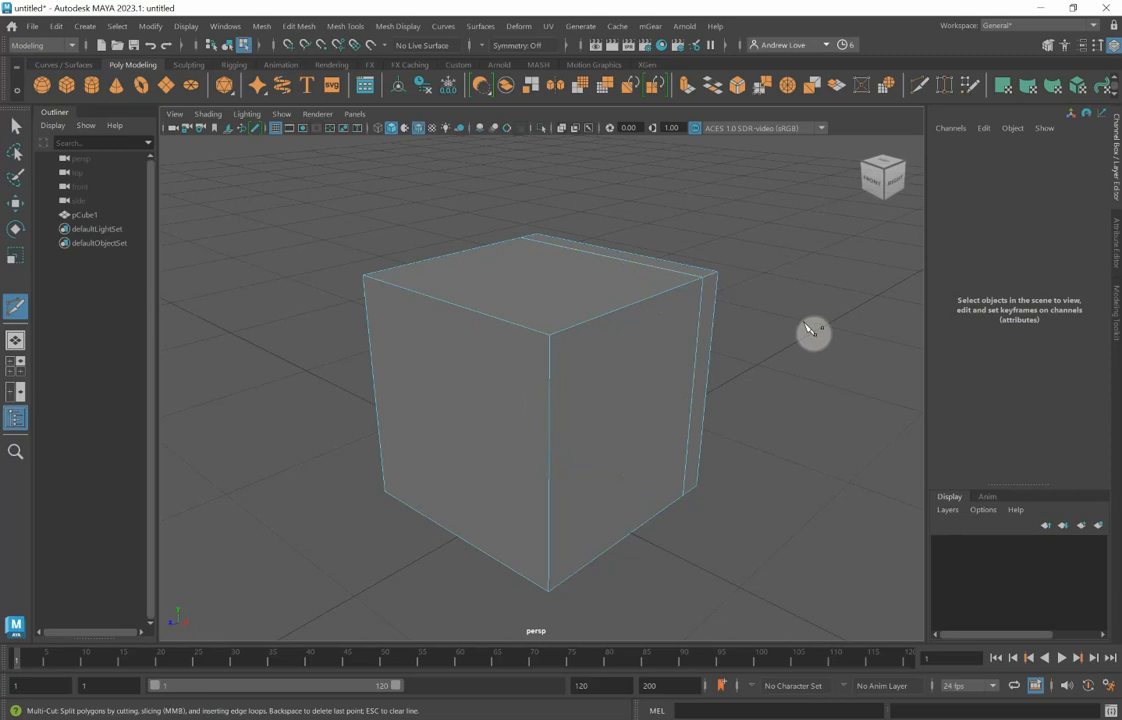
# Step: Preview the cube smoothed with its single edge loop from another angle, and return to the unsmoothed display
pyautogui.press('3')
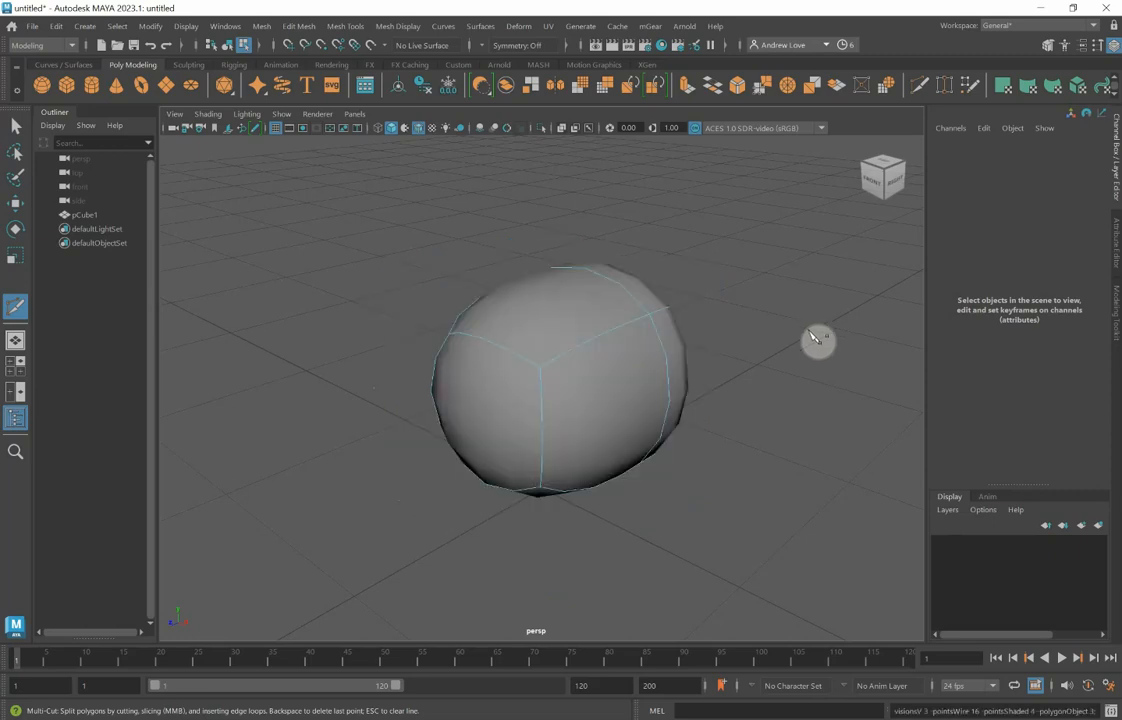
pyautogui.keyDown('alt'); pyautogui.moveTo(809, 371); pyautogui.dragTo(789, 358); pyautogui.keyUp('alt')
pyautogui.press('1')
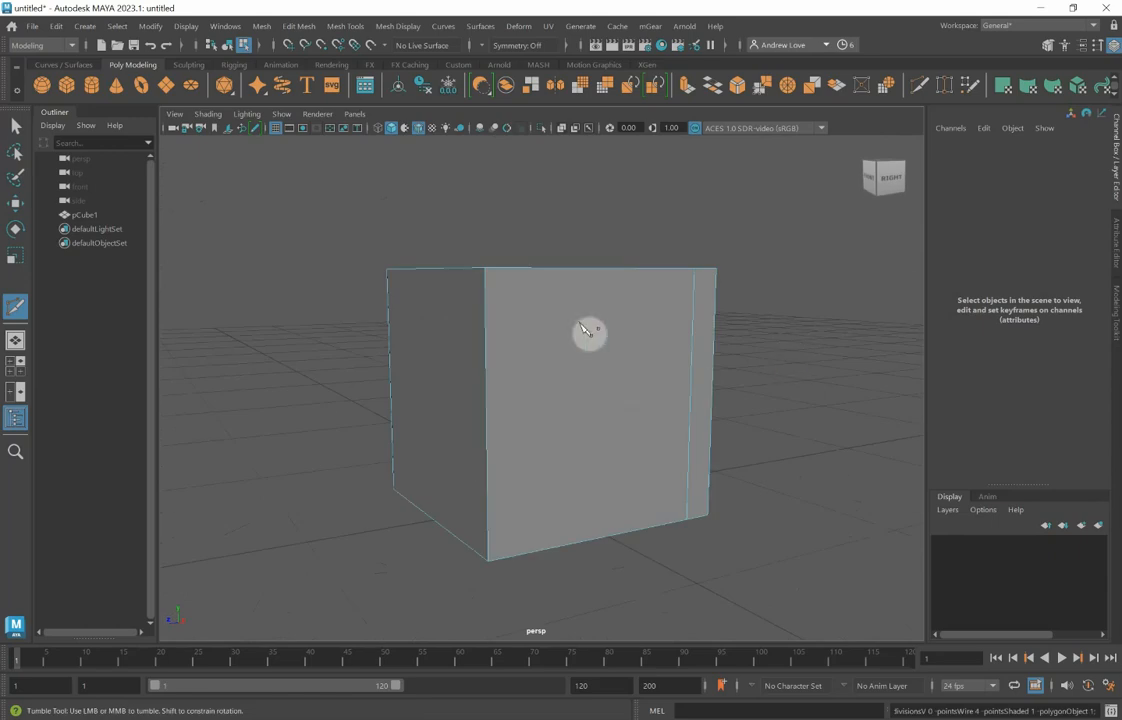
# Step: Insert edge loops near the cube's front vertical edge at about 9%, near its top edges and near its bottom edges
pyautogui.click(484, 268)
pyautogui.keyDown('ctrl'); pyautogui.moveTo(539, 281); pyautogui.dragTo(506, 283); pyautogui.keyUp('ctrl')
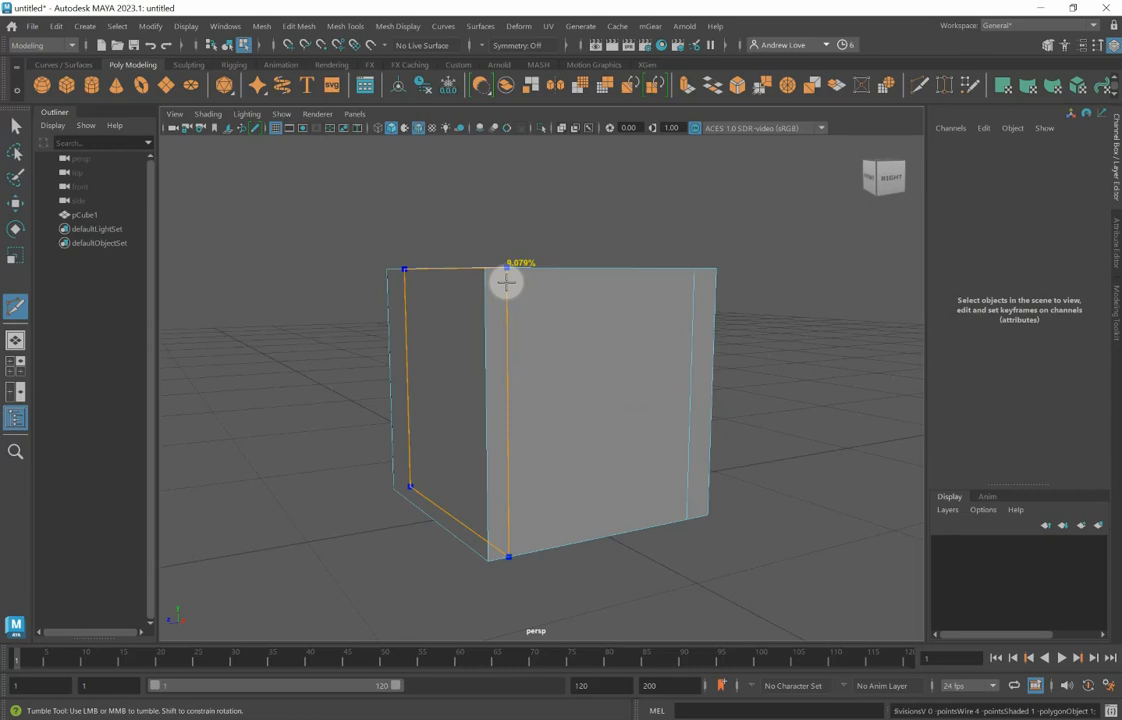
pyautogui.keyDown('ctrl'); pyautogui.click(506, 283); pyautogui.keyUp('ctrl')
pyautogui.keyDown('ctrl'); pyautogui.click(499, 293); pyautogui.keyUp('ctrl')
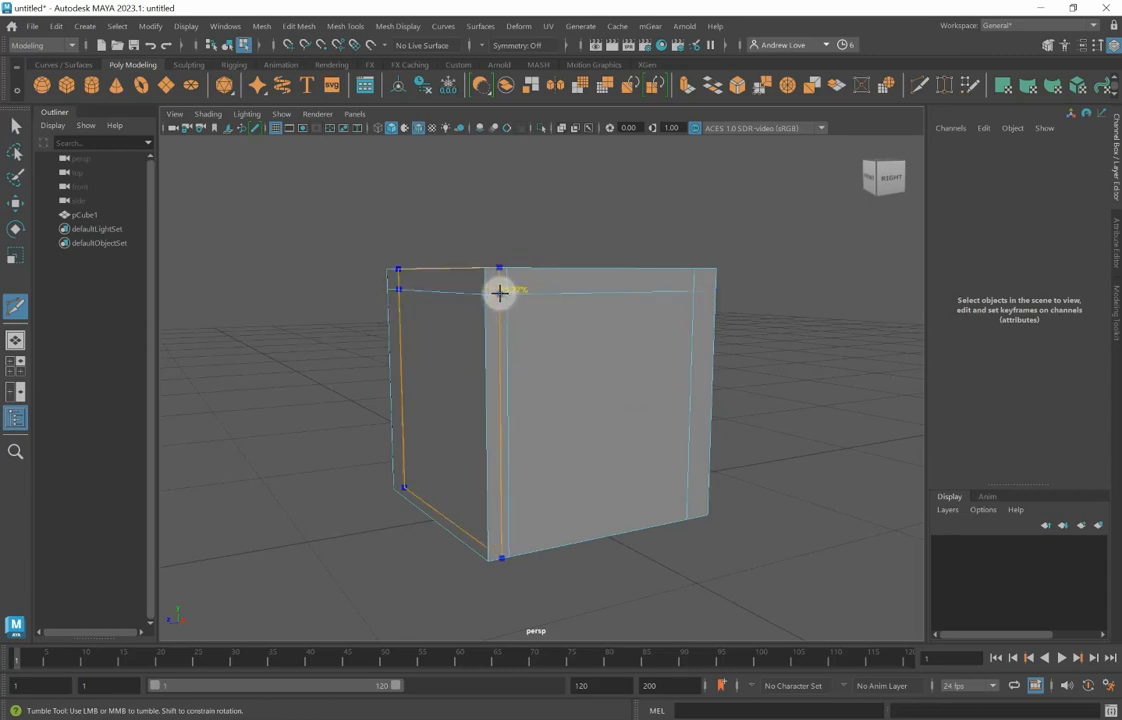
pyautogui.keyDown('ctrl'); pyautogui.click(502, 530); pyautogui.keyUp('ctrl')
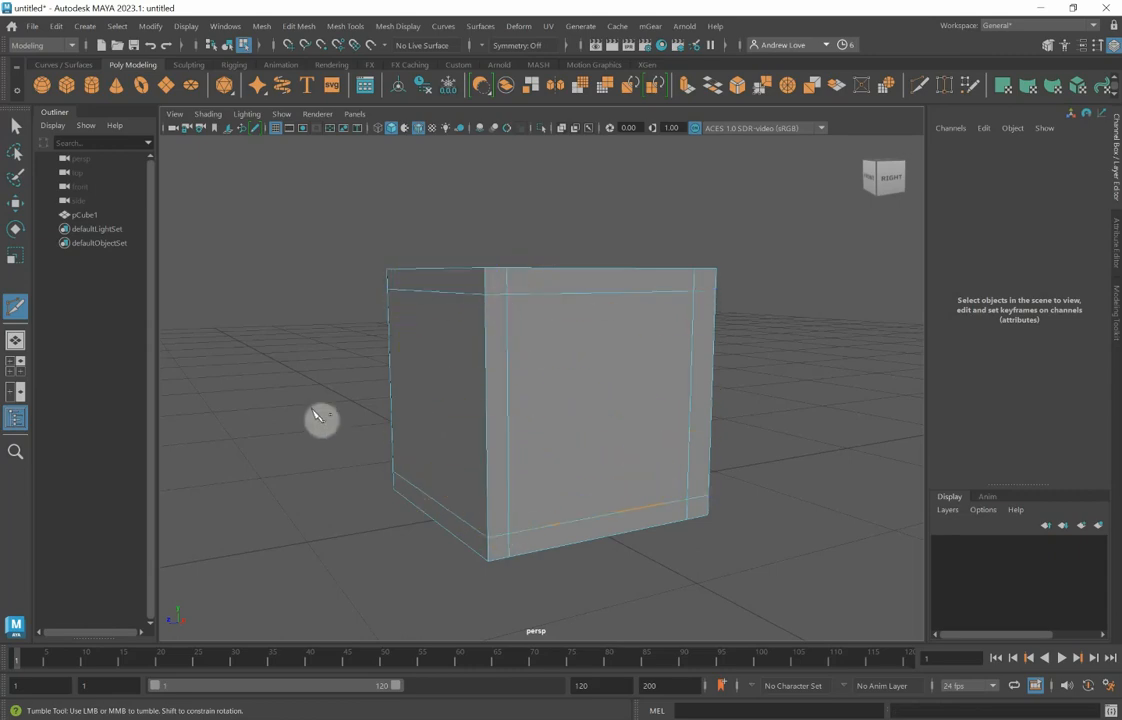
# Step: Insert two more edge loops across the cube's top face, one near each of the two remaining side edges
pyautogui.moveTo(318, 418)
pyautogui.keyDown('alt'); pyautogui.mouseDown()
pyautogui.moveTo(275, 383)
pyautogui.moveTo(318, 418)
pyautogui.mouseUp(); pyautogui.keyUp('alt')
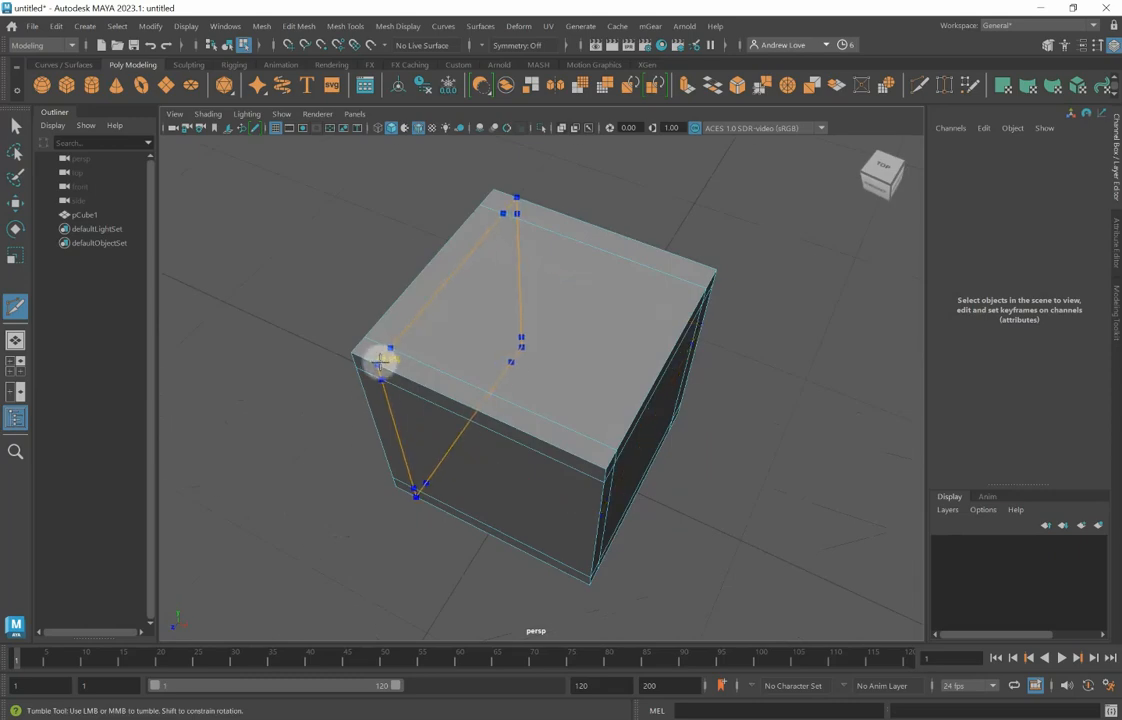
pyautogui.keyDown('ctrl'); pyautogui.click(383, 360); pyautogui.keyUp('ctrl')
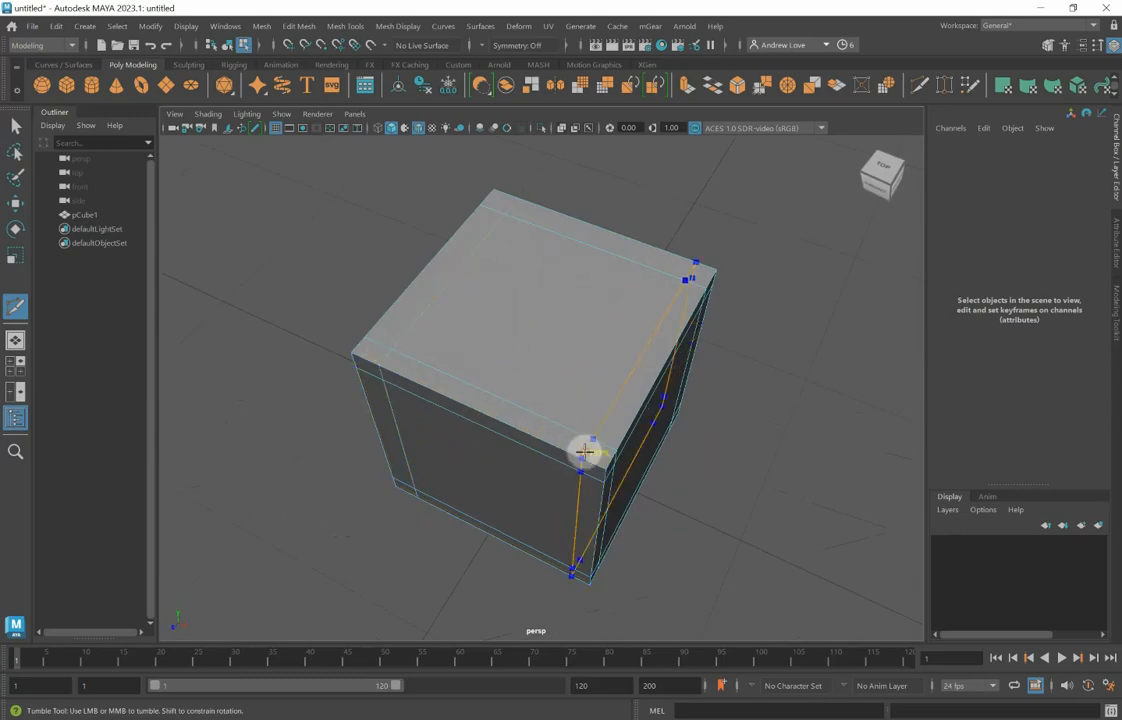
pyautogui.keyDown('ctrl'); pyautogui.click(585, 452); pyautogui.keyUp('ctrl')
# Step: Turn on the cube's smooth mesh preview and examine its tightened corners from several sides
pyautogui.press('3')
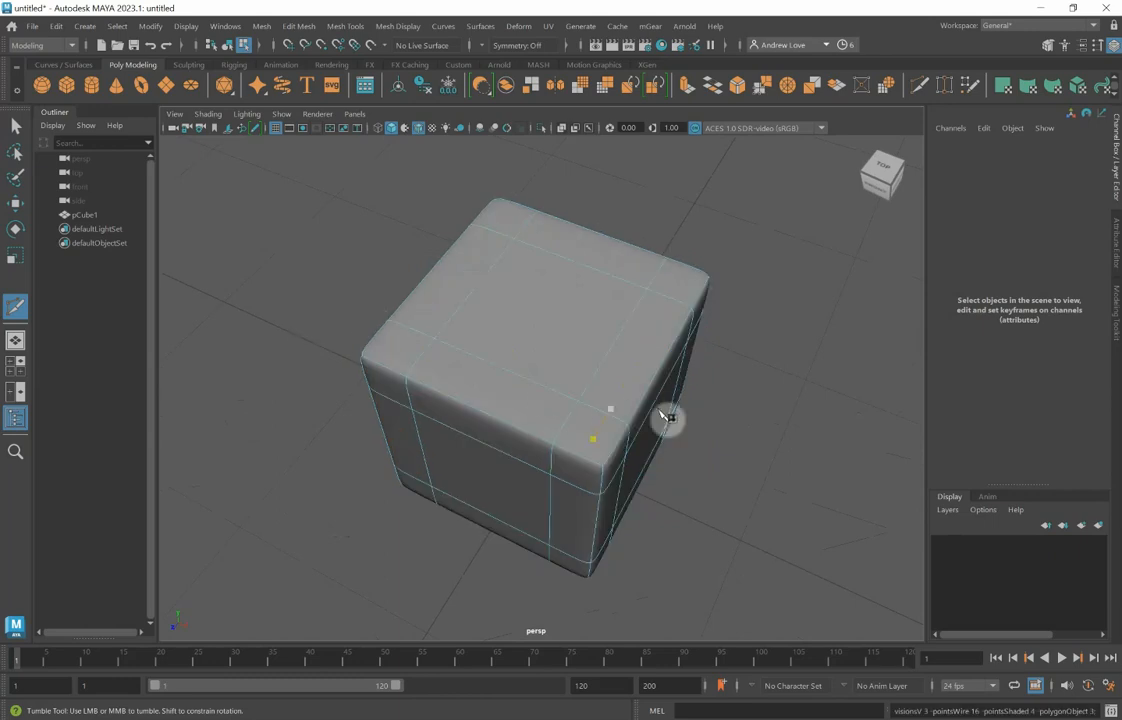
pyautogui.keyDown('alt'); pyautogui.moveTo(746, 446); pyautogui.dragTo(417, 441); pyautogui.keyUp('alt')
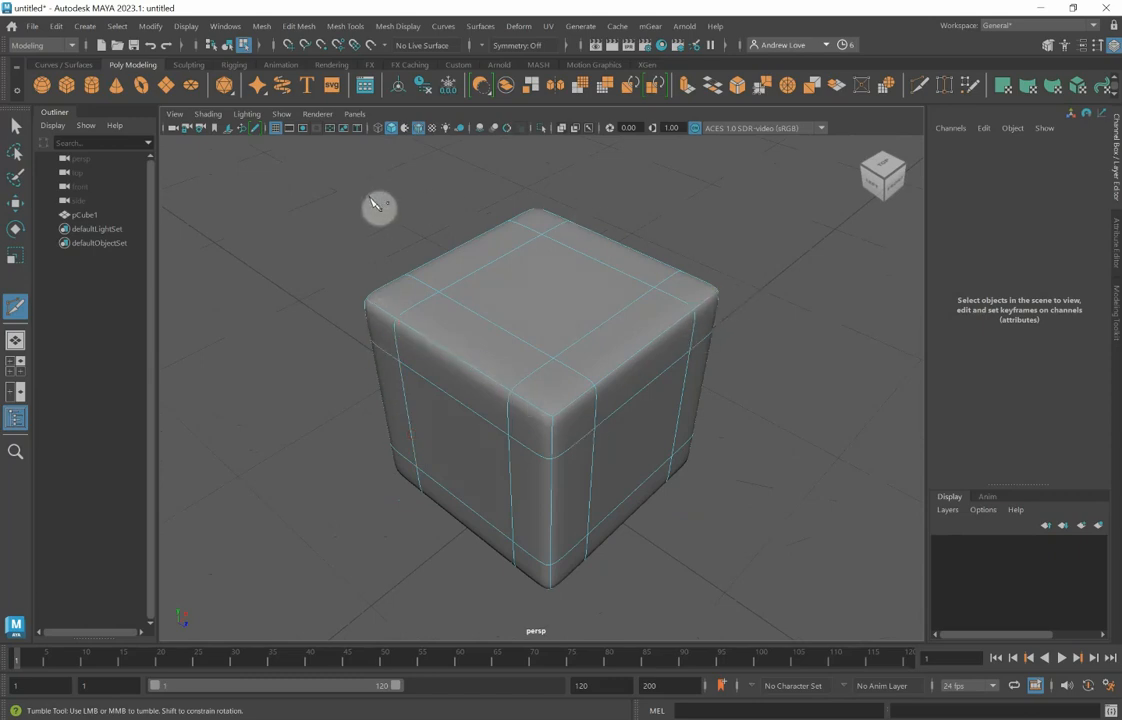
pyautogui.keyDown('alt'); pyautogui.moveTo(315, 311); pyautogui.dragTo(617, 297); pyautogui.keyUp('alt')
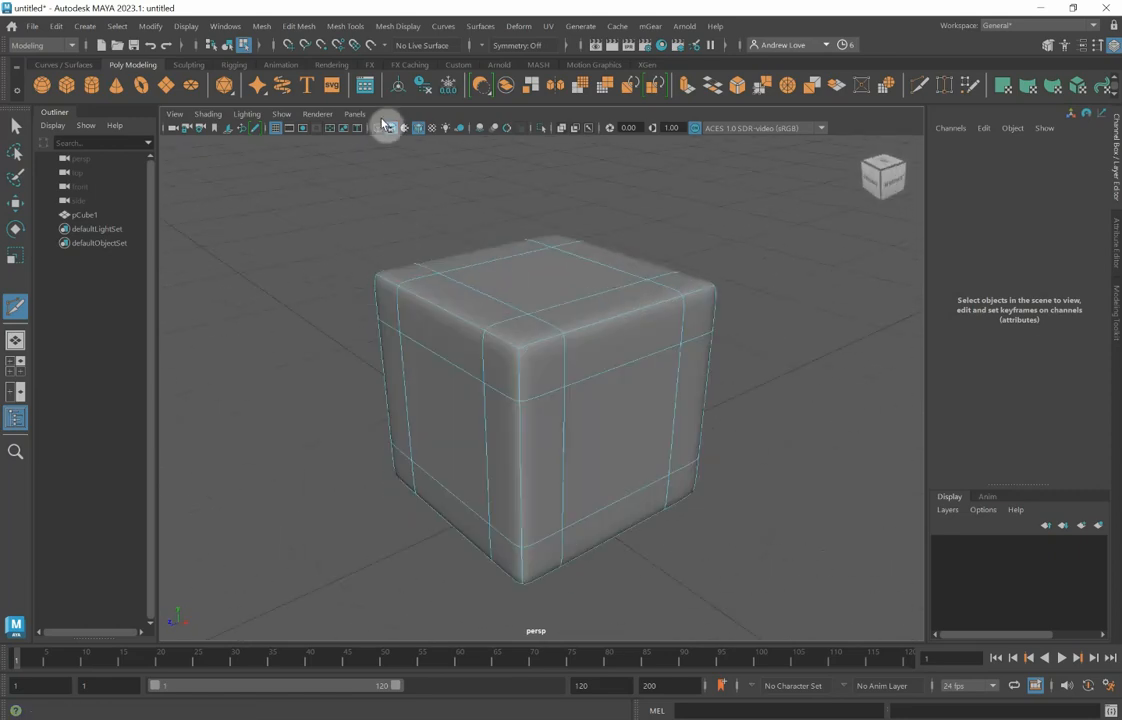
# Step: Leave Multi-Cut and create a second polygon cube in unsmoothed display
pyautogui.click(16, 126)
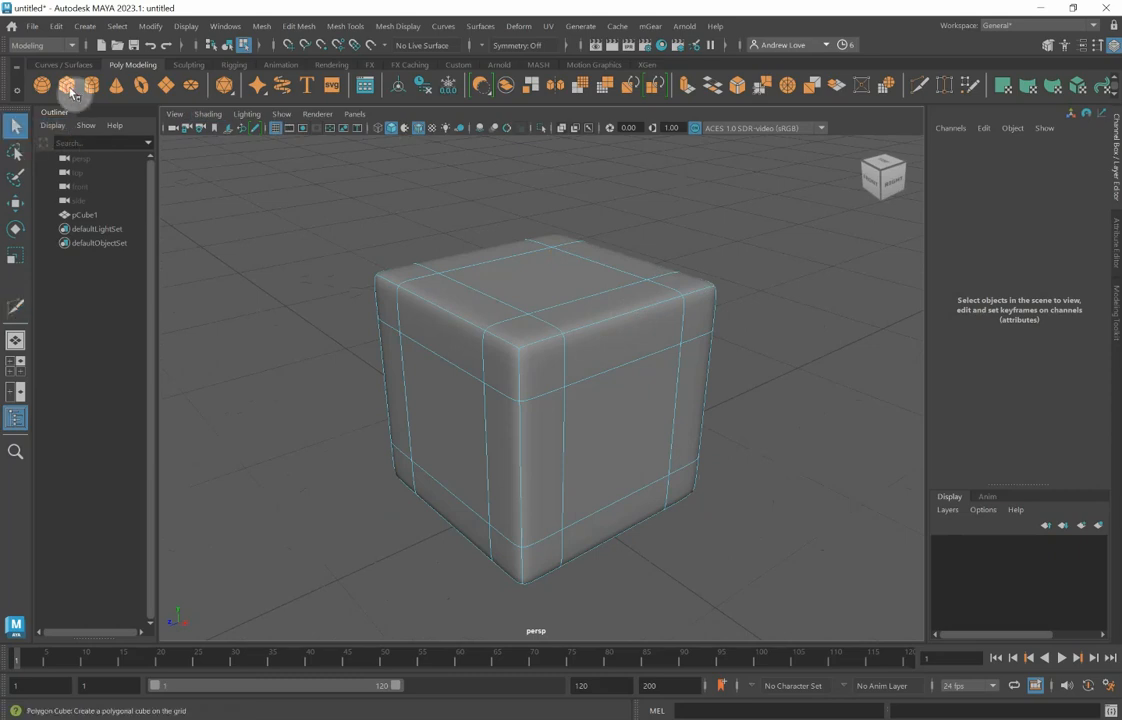
pyautogui.click(68, 85)
pyautogui.scroll(-3, 363, 255)
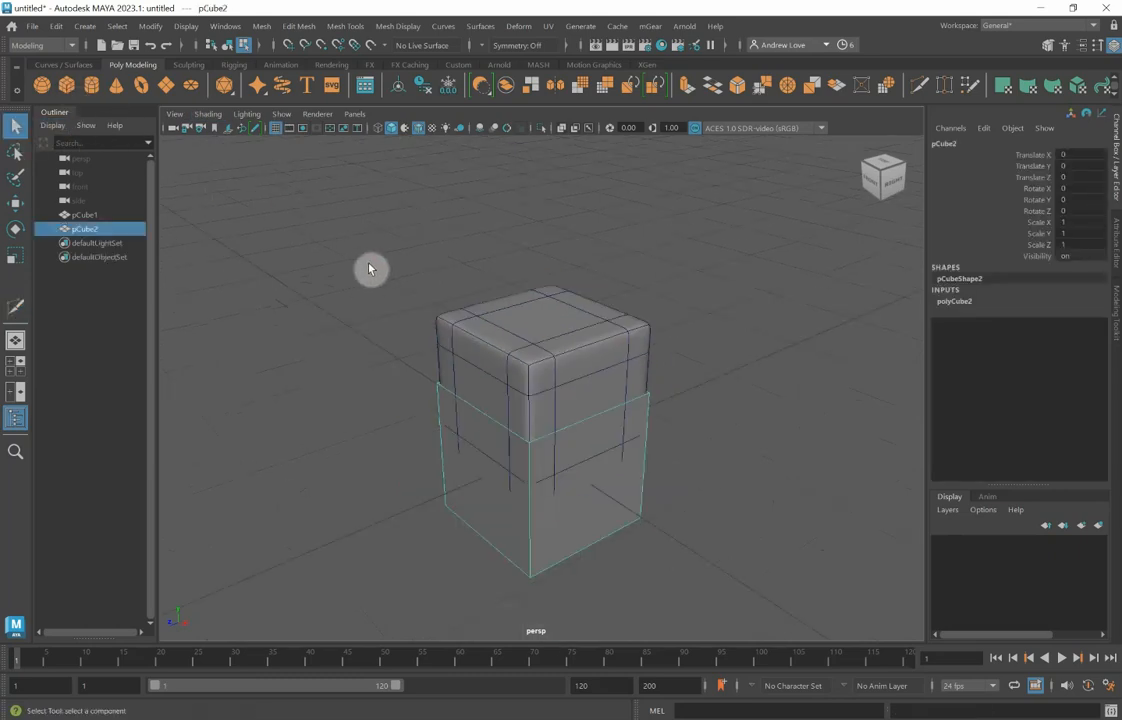
pyautogui.press('1')
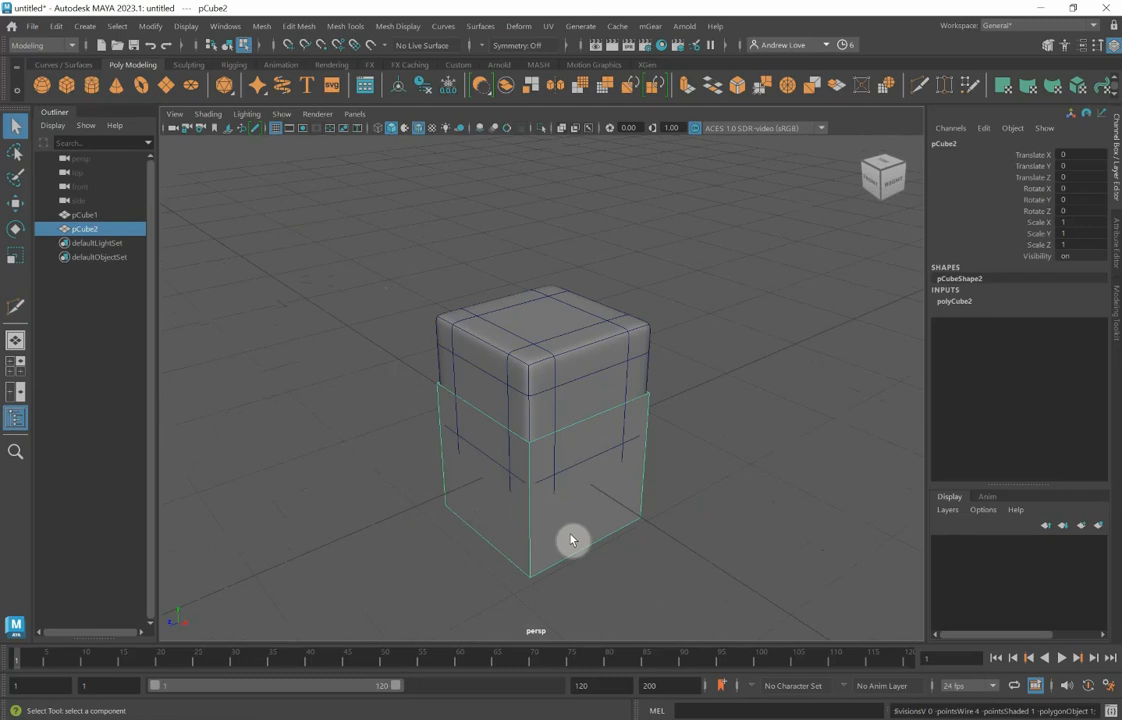
# Step: Move the new cube away from the first one and raise it to grid level beside it
pyautogui.press('w')
pyautogui.moveTo(488, 483); pyautogui.dragTo(253, 527)
pyautogui.moveTo(330, 484); pyautogui.dragTo(327, 406)
pyautogui.moveTo(699, 278); pyautogui.dragTo(265, 493)
# Step: Switch from component mode back to Object Mode with the Select tool active and both cubes deselected
pyautogui.press('F10')
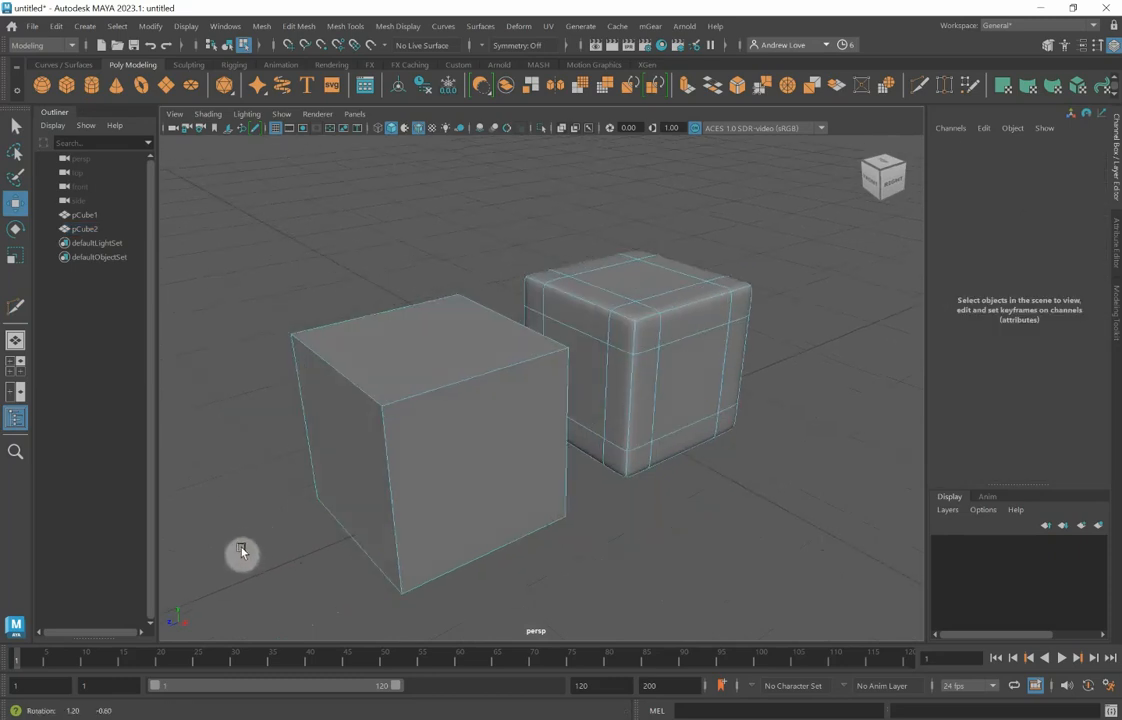
pyautogui.keyDown('alt'); pyautogui.moveTo(241, 551); pyautogui.dragTo(234, 551); pyautogui.keyUp('alt')
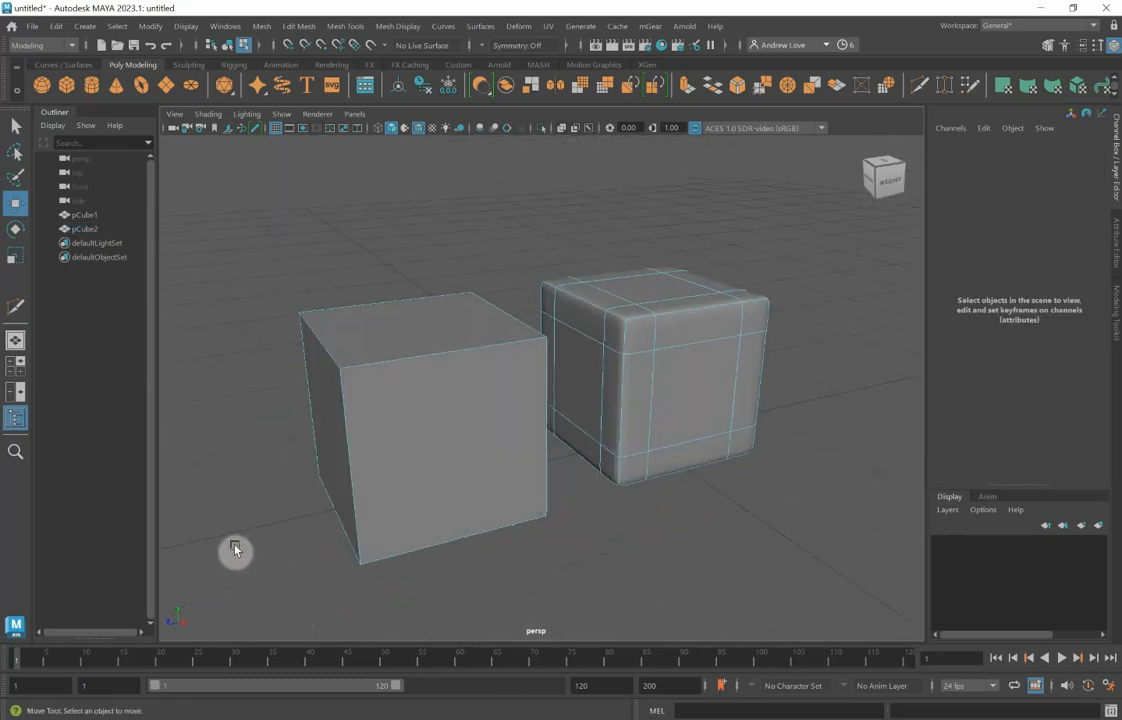
pyautogui.click(15, 125)
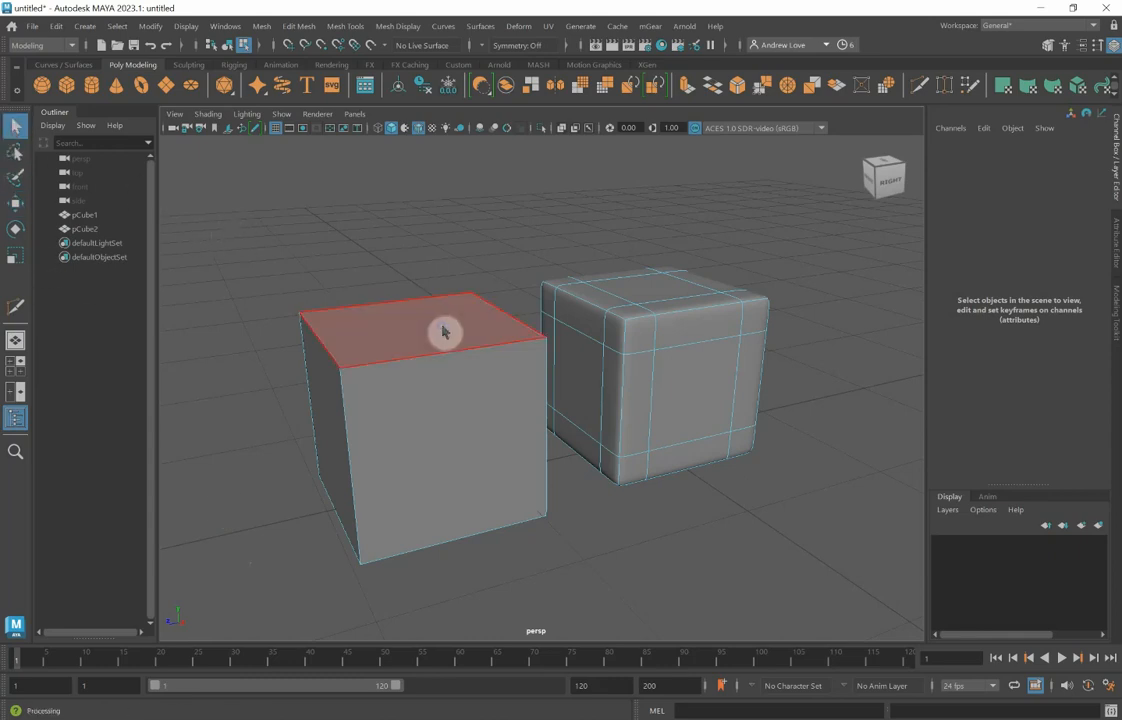
pyautogui.moveTo(443, 327); pyautogui.dragTo(486, 303, button='right')
pyautogui.click(246, 258)
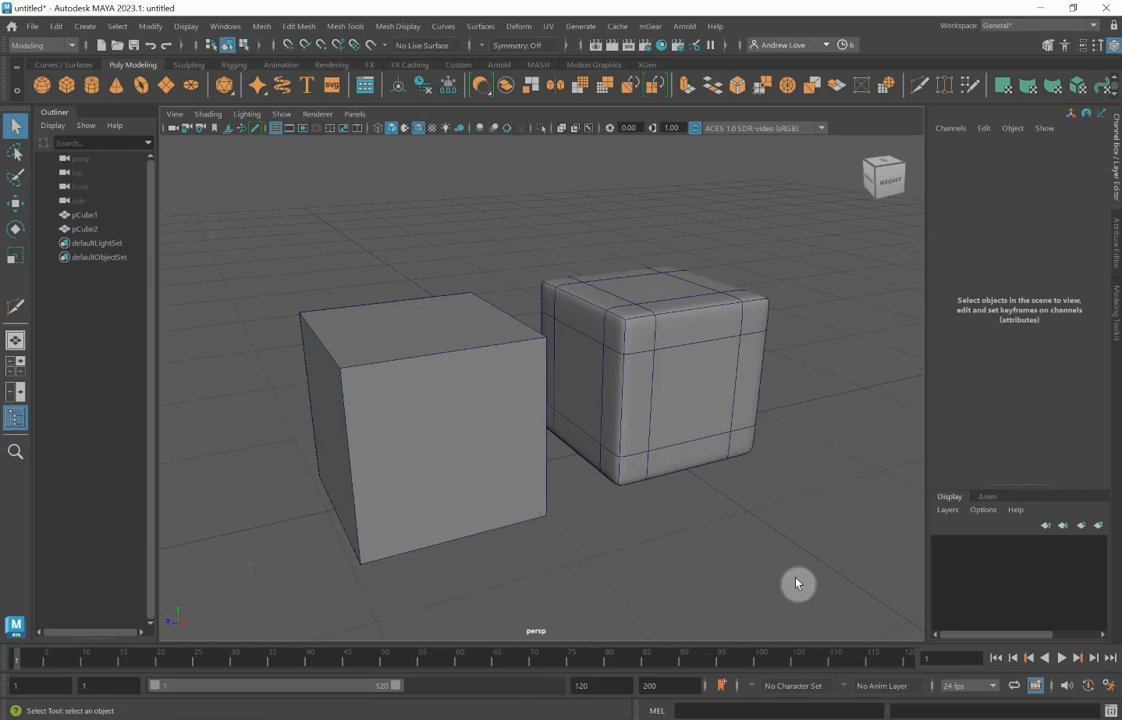
# Step: Select the cube with the edge loops, show it unsmoothed and switch it to edge mode
pyautogui.keyDown('alt'); pyautogui.moveTo(849, 579); pyautogui.dragTo(745, 560); pyautogui.keyUp('alt')
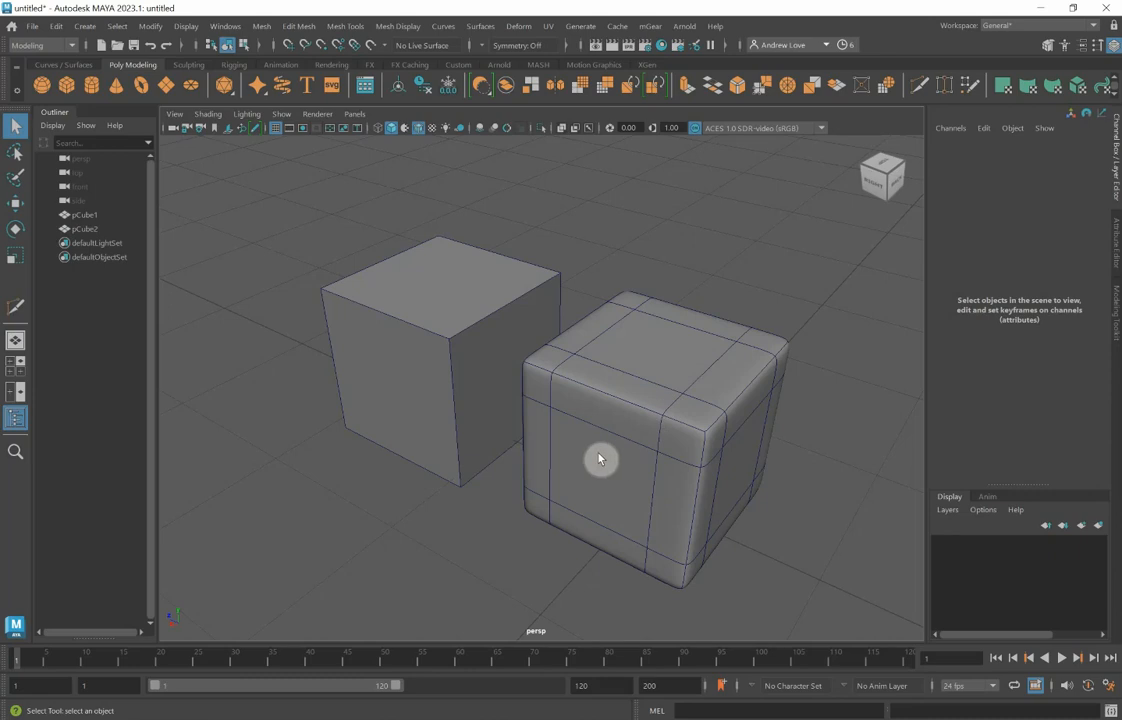
pyautogui.click(634, 460)
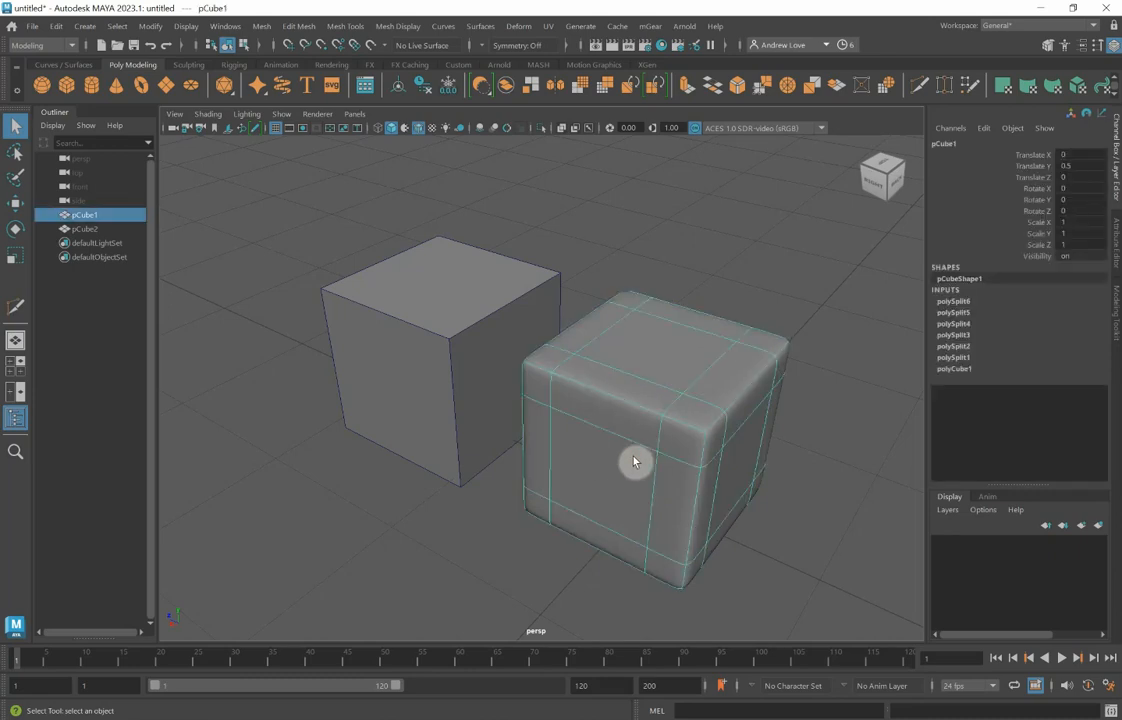
pyautogui.press('1')
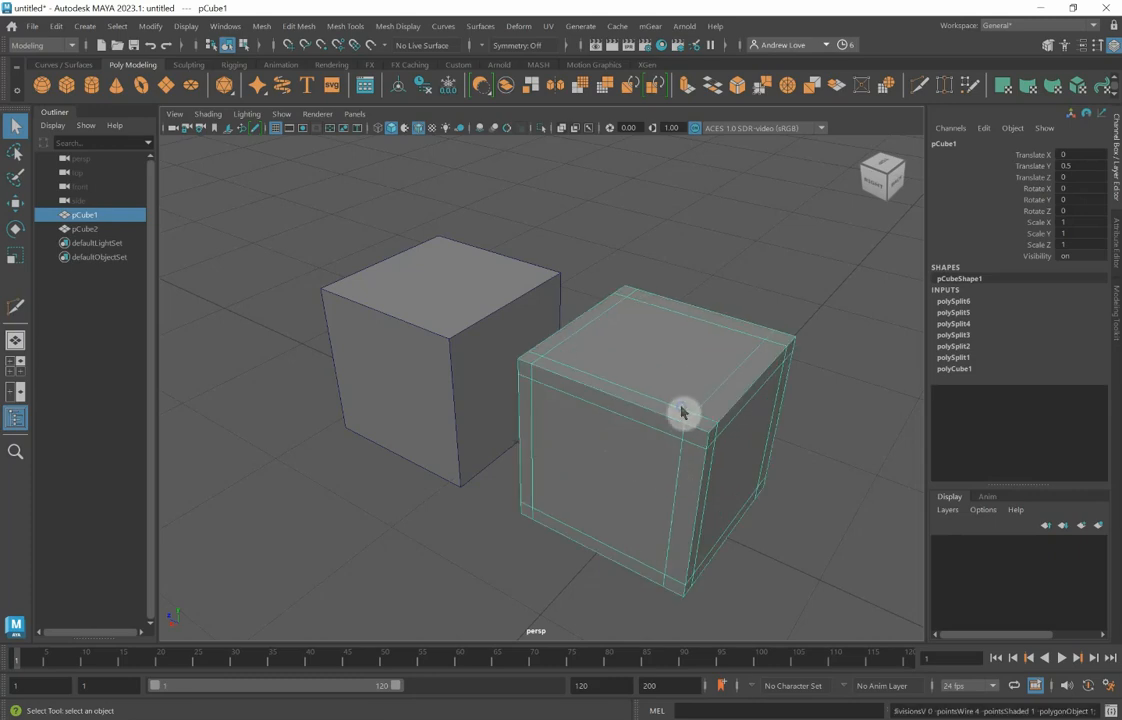
pyautogui.moveTo(681, 411); pyautogui.dragTo(690, 297, button='right')
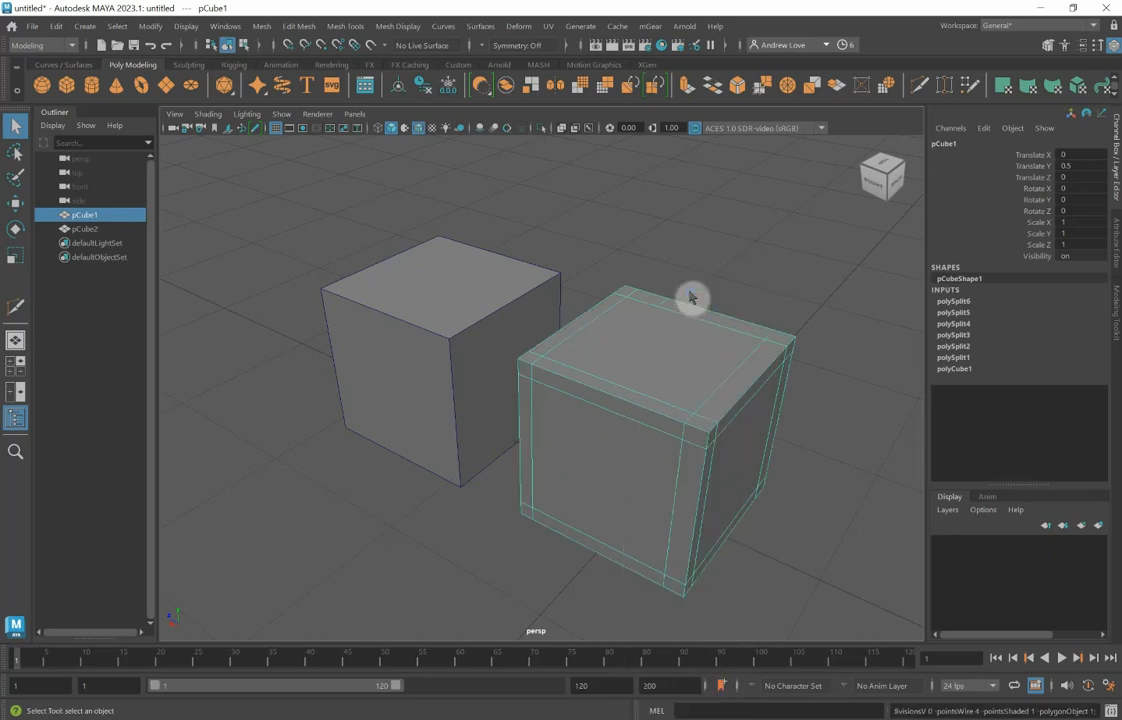
# Step: Select the edge loop beside the cube's nearest vertical corner and move it closer to that corner, to about Z -0.464
pyautogui.click(676, 481)
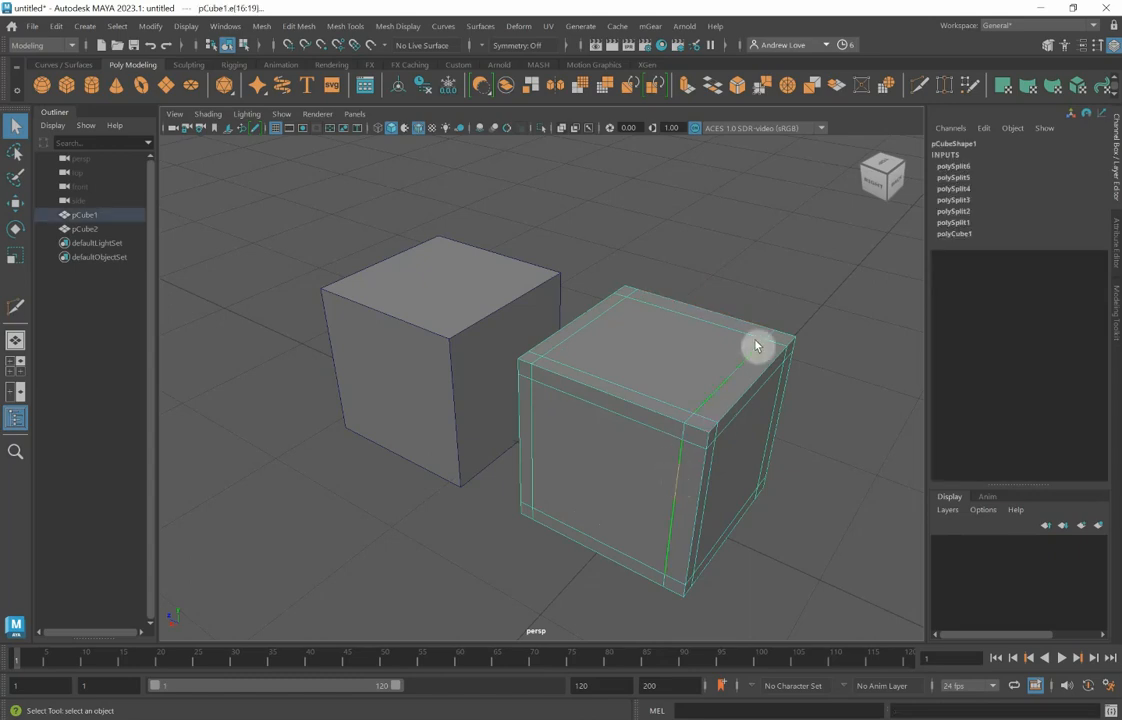
pyautogui.press('w')
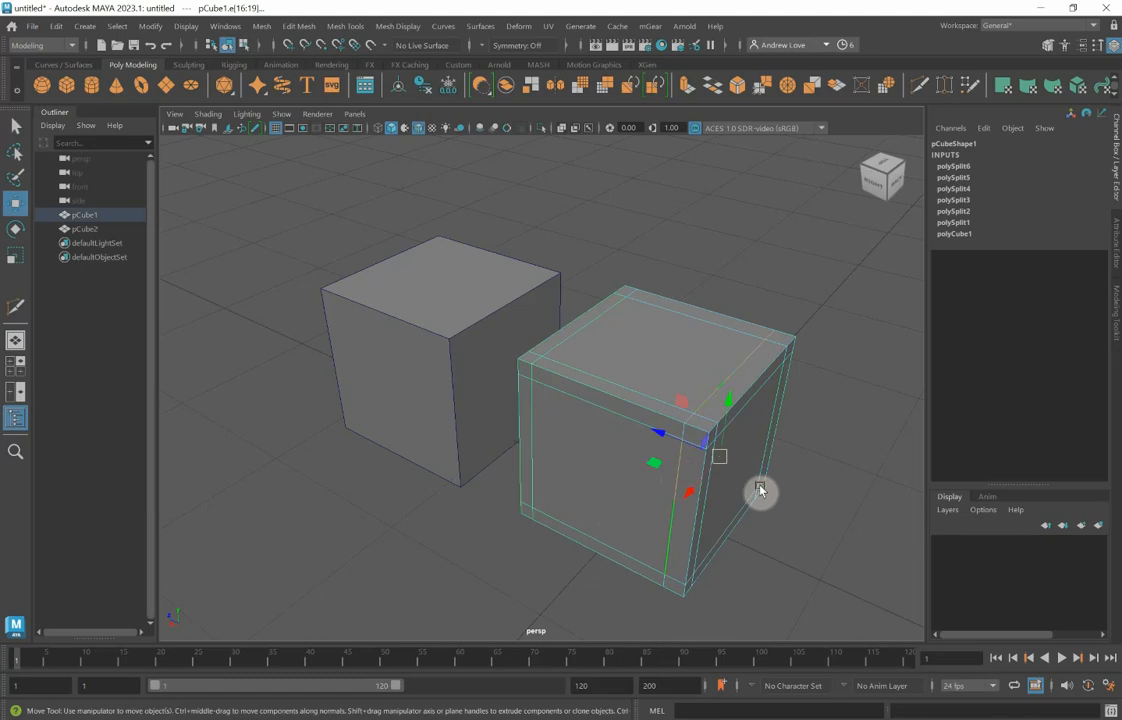
pyautogui.moveTo(658, 436)
pyautogui.mouseDown()
pyautogui.moveTo(670, 439)
pyautogui.moveTo(660, 443)
pyautogui.mouseUp()
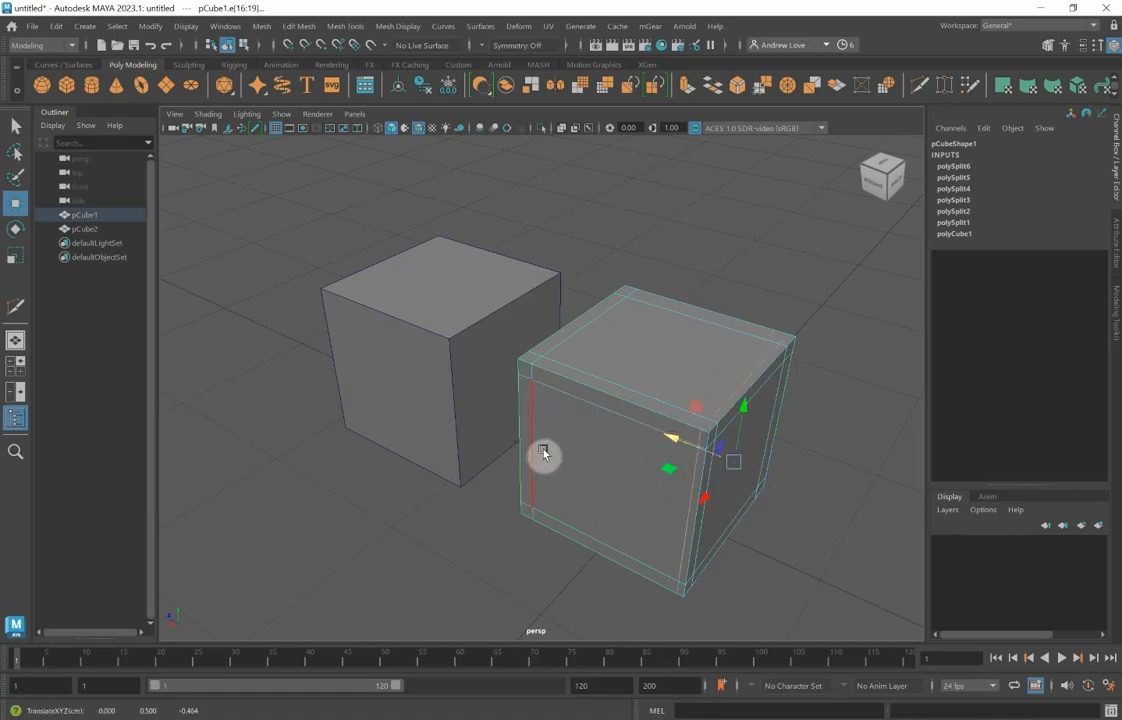
# Step: Move the opposite vertical edge loop toward the cube's middle, to about Z 0.07, and examine the smoothed shape
pyautogui.doubleClick(517, 427)
pyautogui.moveTo(517, 427); pyautogui.dragTo(581, 409)
pyautogui.press('3')
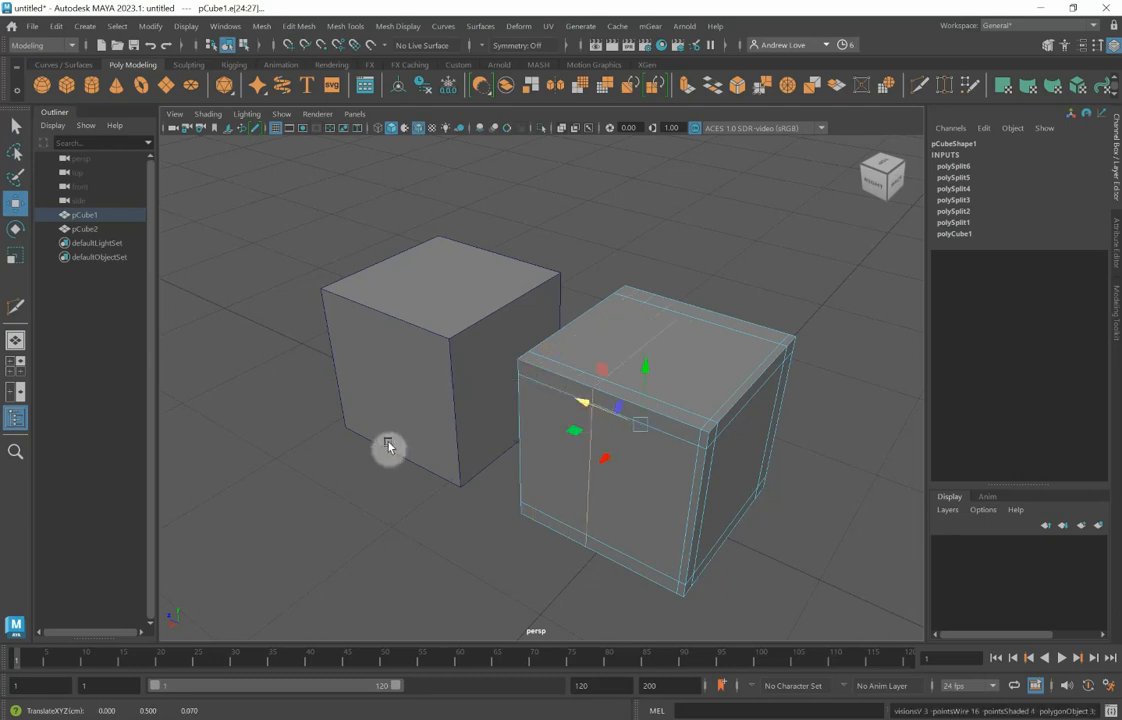
pyautogui.keyDown('alt'); pyautogui.moveTo(371, 518); pyautogui.dragTo(409, 591); pyautogui.keyUp('alt')
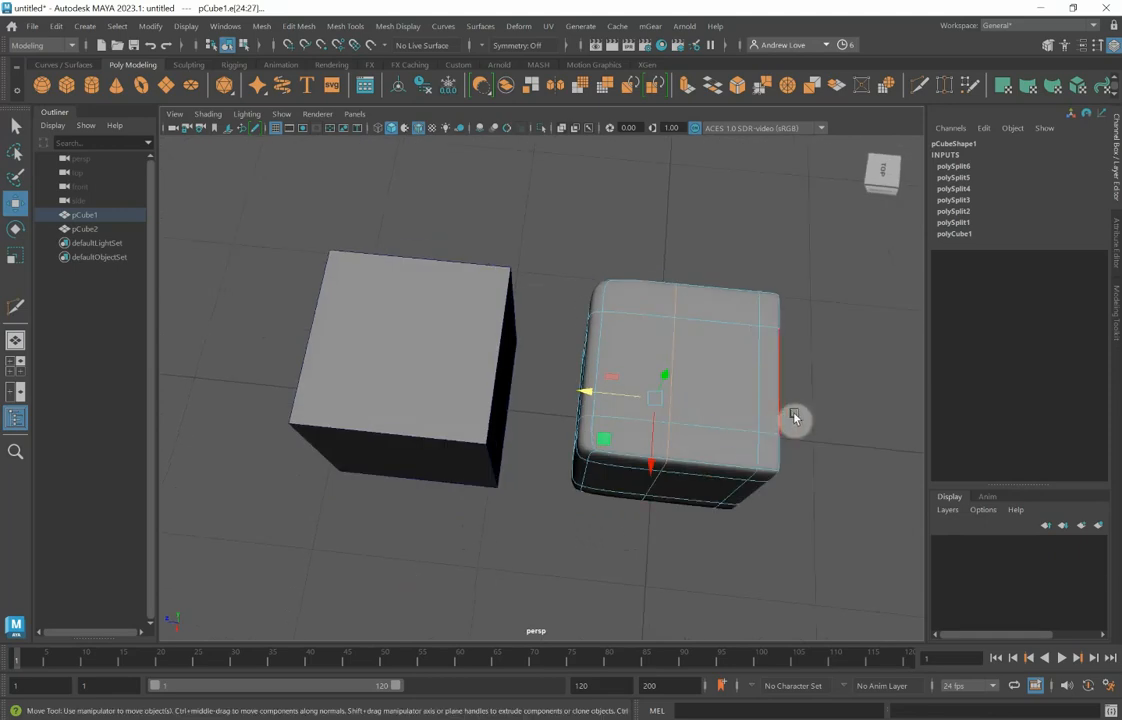
pyautogui.keyDown('alt'); pyautogui.moveTo(576, 528); pyautogui.dragTo(551, 508); pyautogui.keyUp('alt')
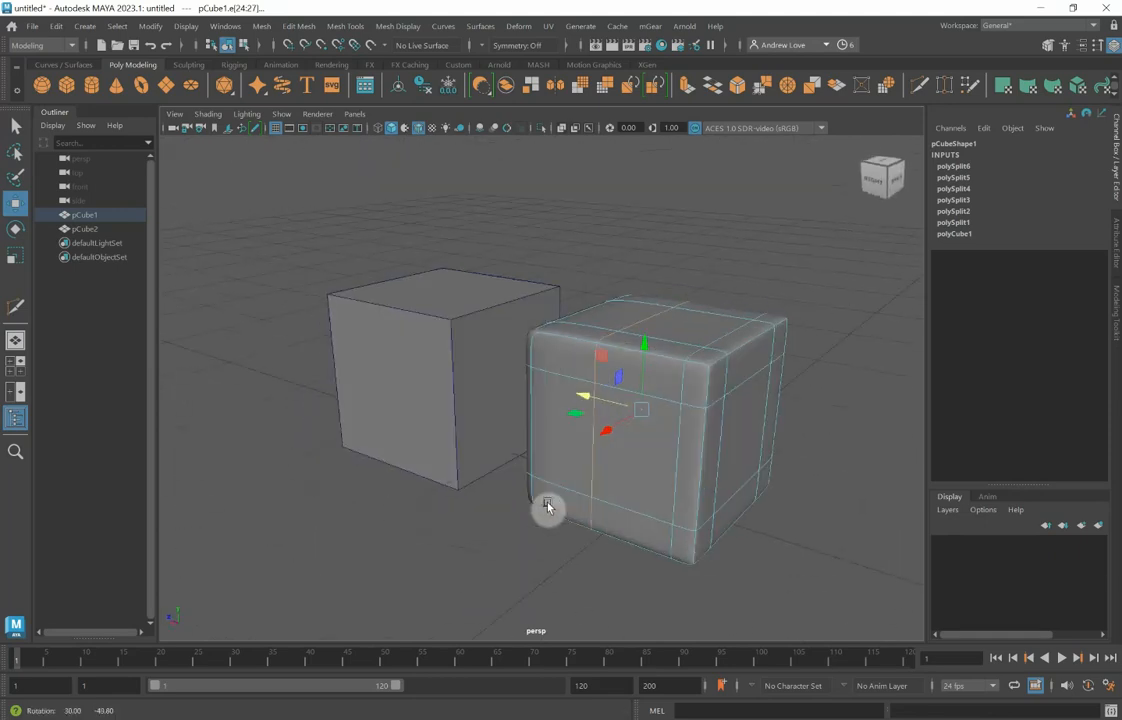
# Step: Return the smoothed cube to Object Mode and open the attributes of its lambert1 material
pyautogui.moveTo(616, 430); pyautogui.dragTo(689, 303, button='right')
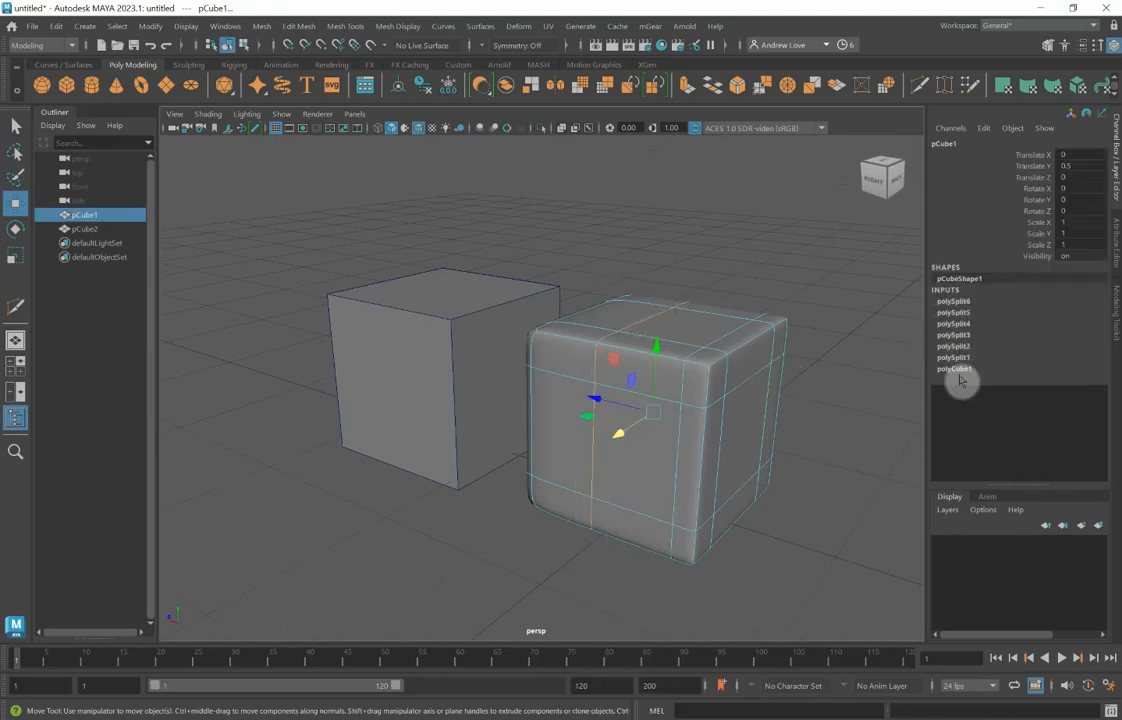
pyautogui.click(1116, 260)
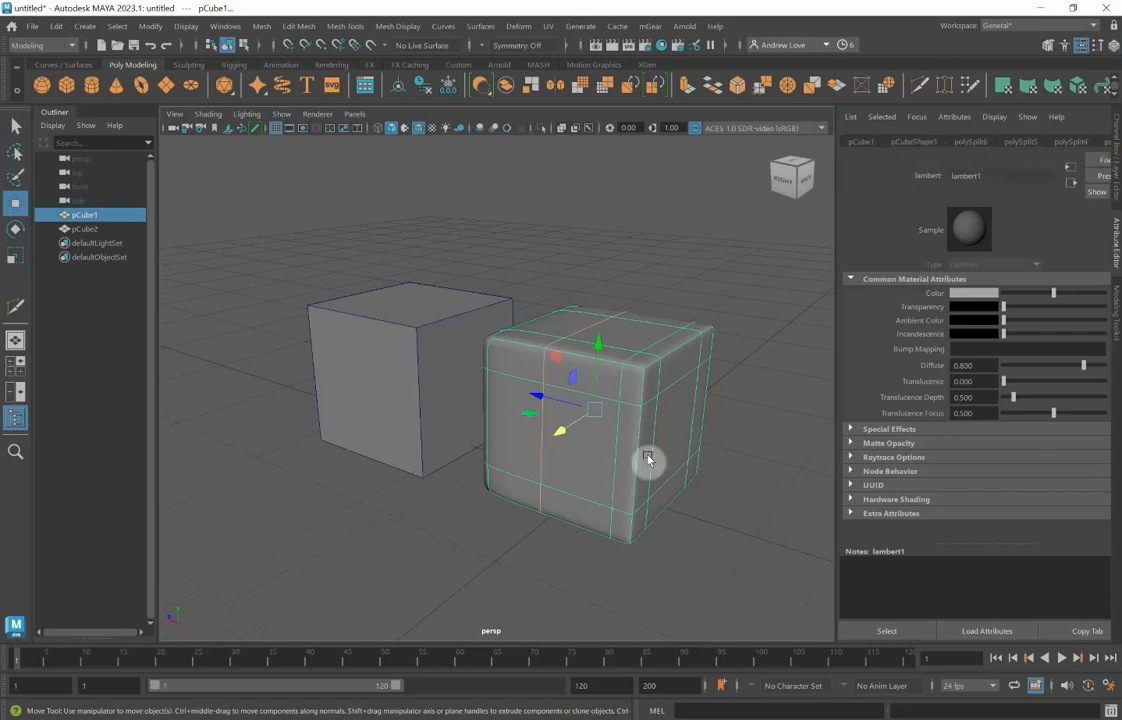
pyautogui.keyDown('alt'); pyautogui.moveTo(496, 544); pyautogui.dragTo(558, 544); pyautogui.keyUp('alt')
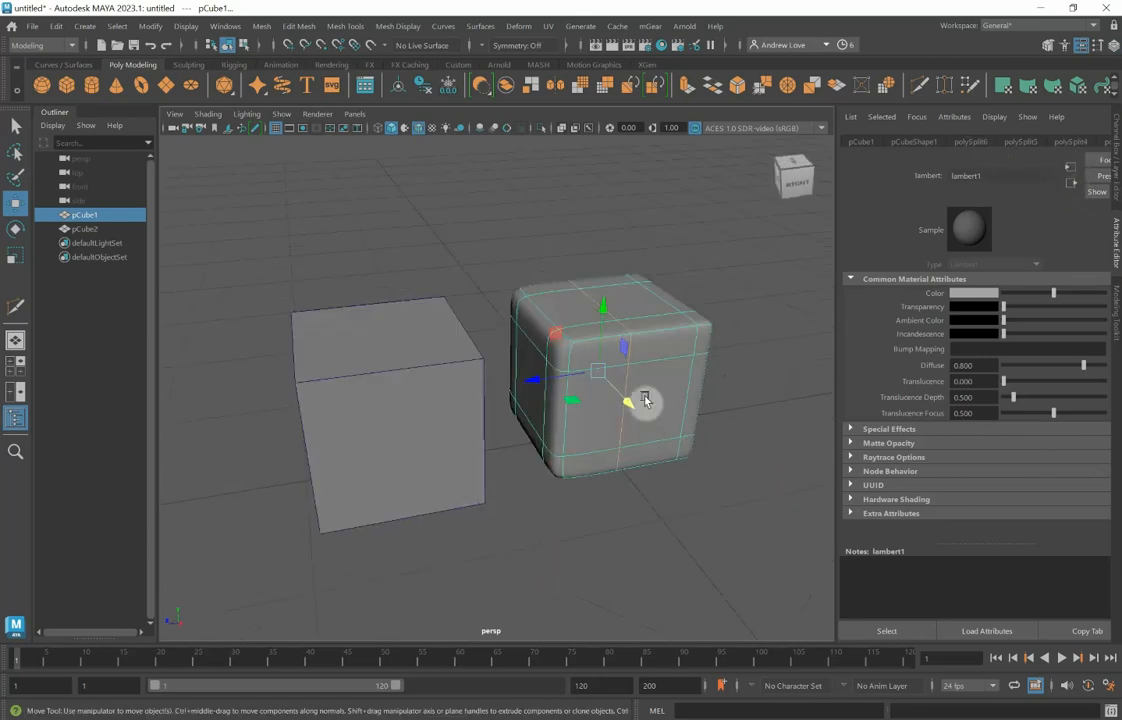
# Step: Switch the smoothed cube to face mode, clear any face selection, and return it to Object Mode
pyautogui.moveTo(663, 398); pyautogui.dragTo(682, 375, button='right')
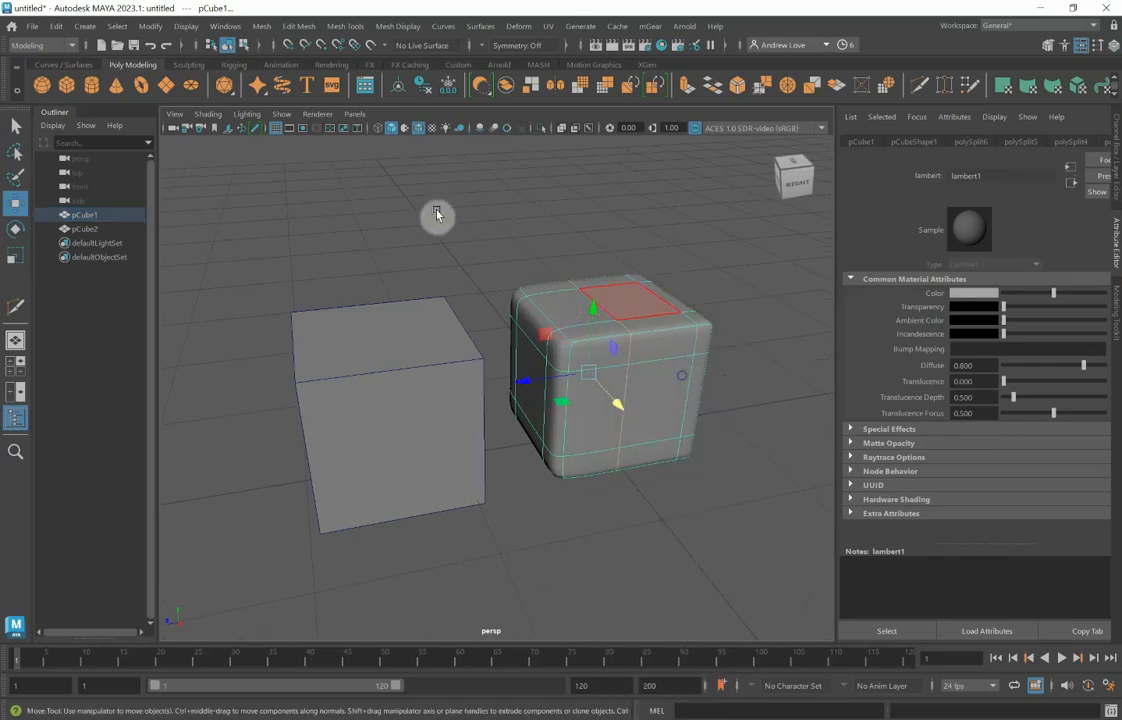
pyautogui.click(437, 213)
pyautogui.moveTo(577, 300); pyautogui.dragTo(646, 270, button='right')
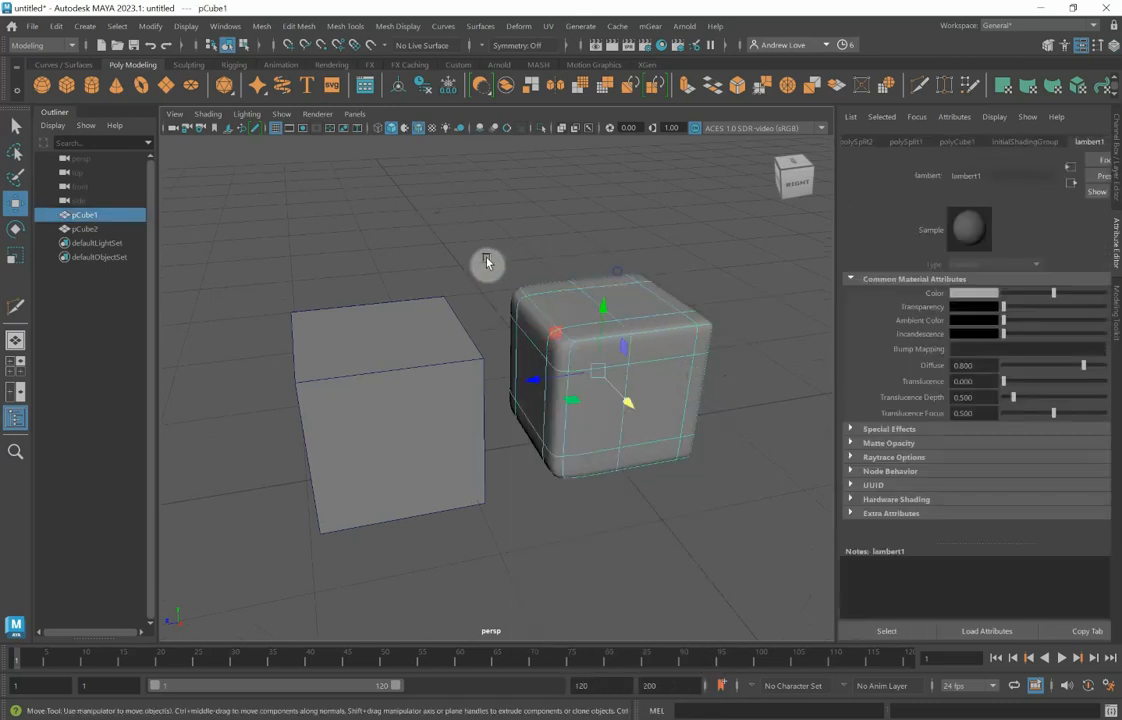
# Step: Delete the smoothed cube's construction history and show its channel values in place of the material attributes
pyautogui.keyDown('alt'); pyautogui.moveTo(466, 270); pyautogui.dragTo(416, 268); pyautogui.keyUp('alt')
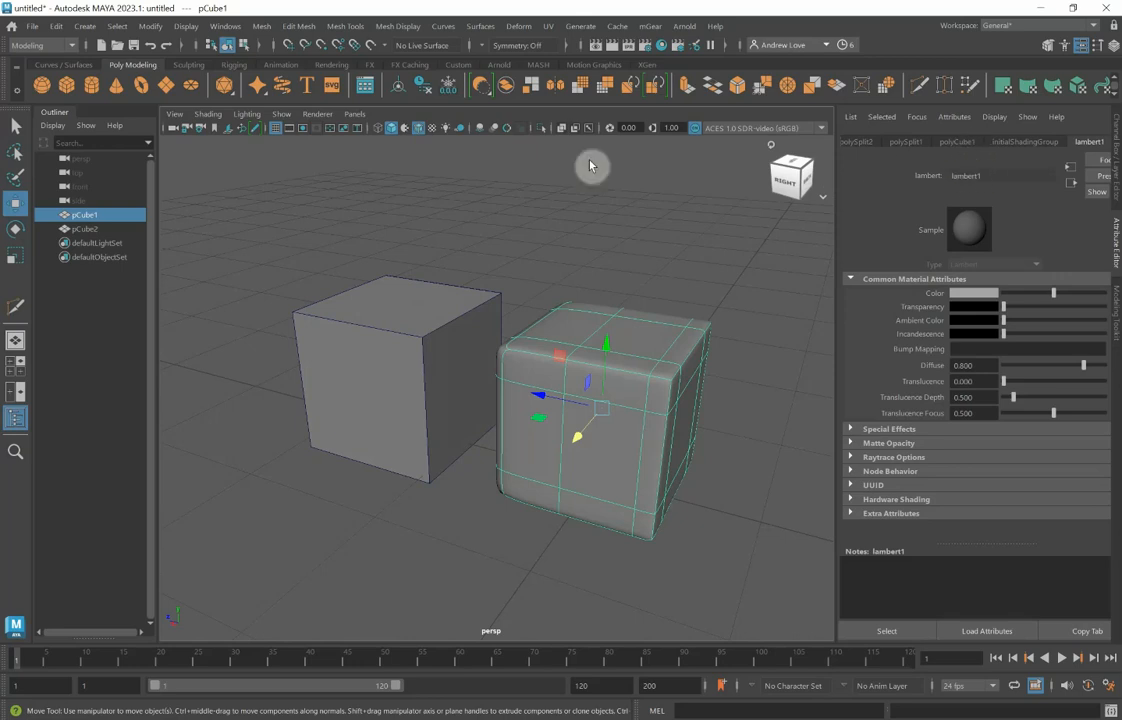
pyautogui.click(426, 89)
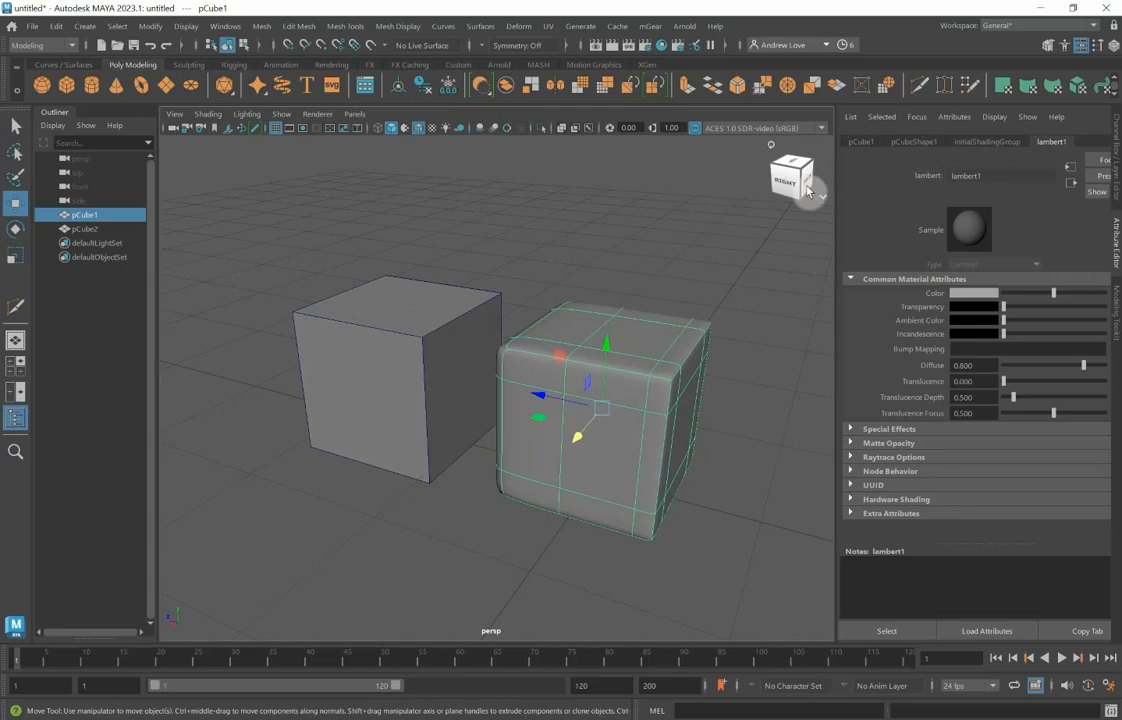
pyautogui.click(1117, 168)
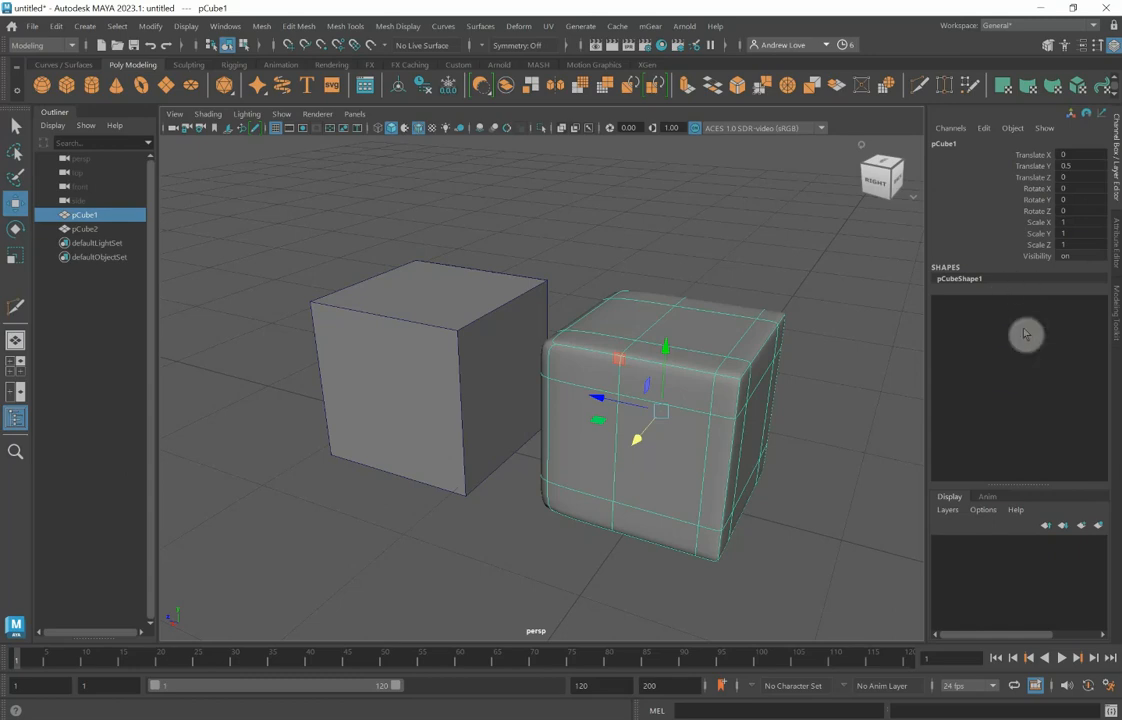
# Step: Select the plain cube, expand its polyCube2 creation inputs and set Subdivisions Width to 3
pyautogui.click(431, 379)
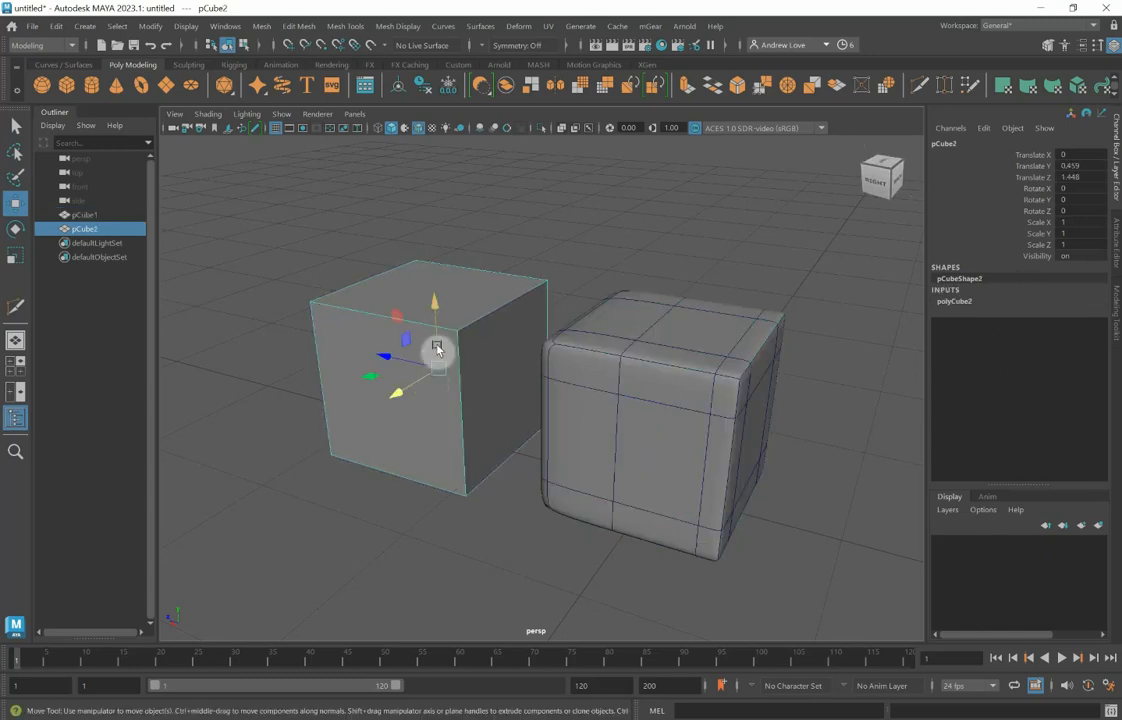
pyautogui.click(960, 302)
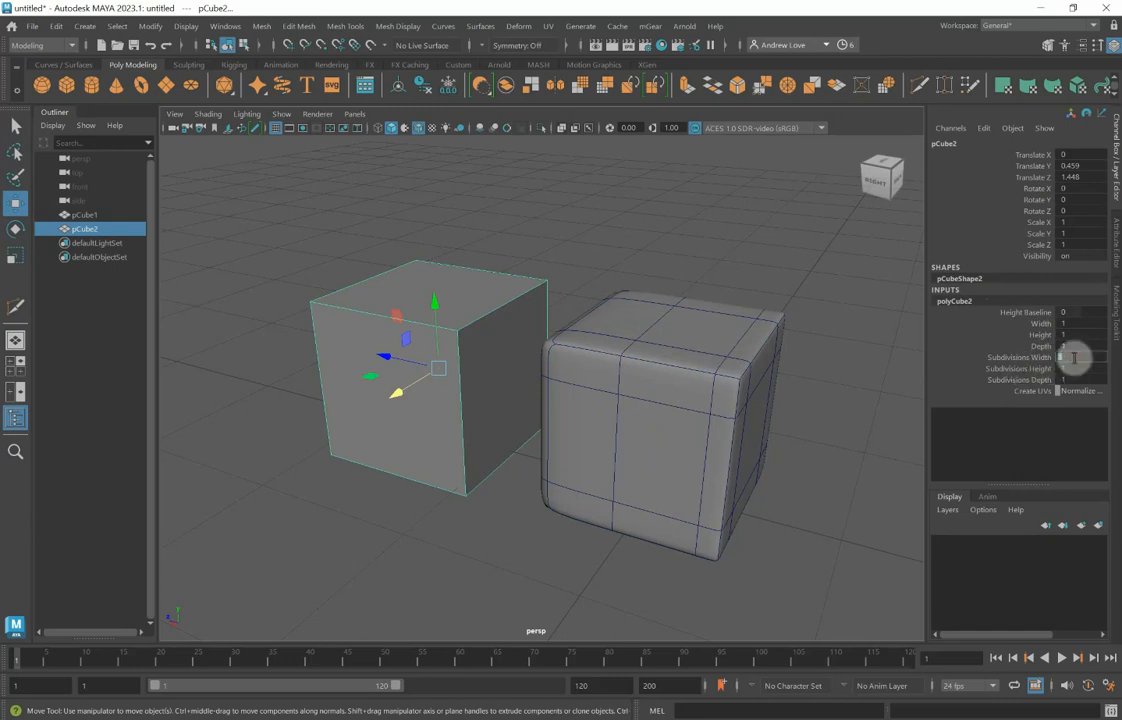
pyautogui.press('Return')
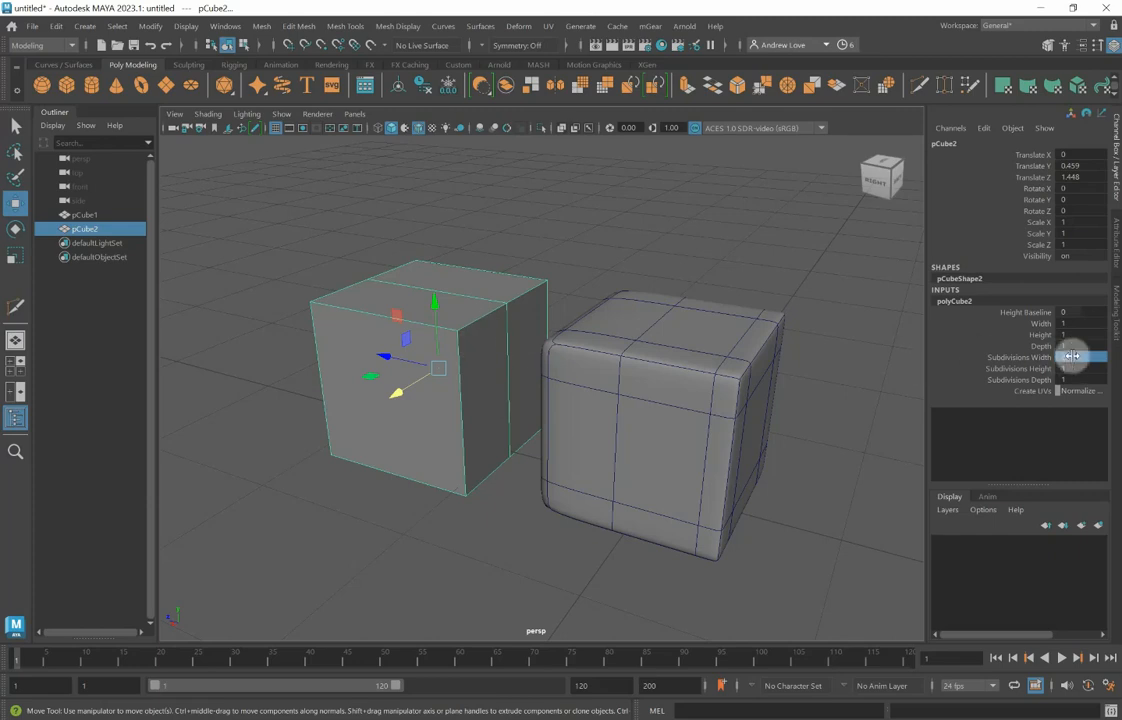
pyautogui.write('3')
pyautogui.press('Return')
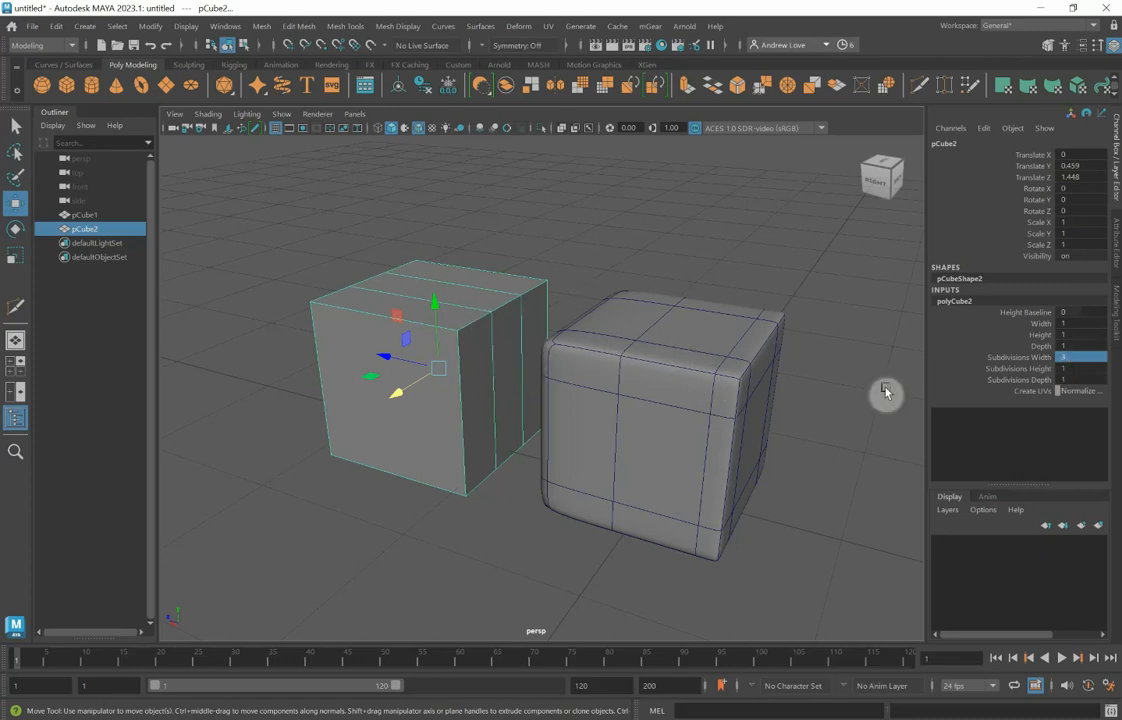
# Step: Set the plain cube's Subdivisions Height to 3
pyautogui.click(1030, 369)
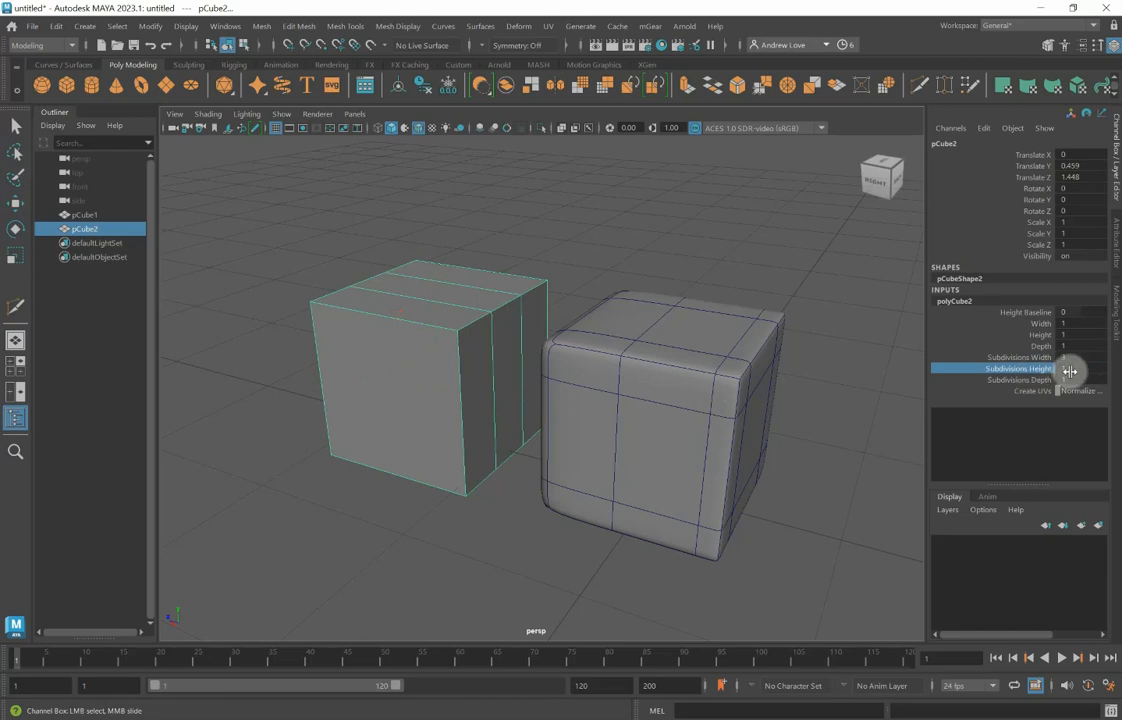
pyautogui.click(1068, 372)
pyautogui.write('3')
pyautogui.press('Return')
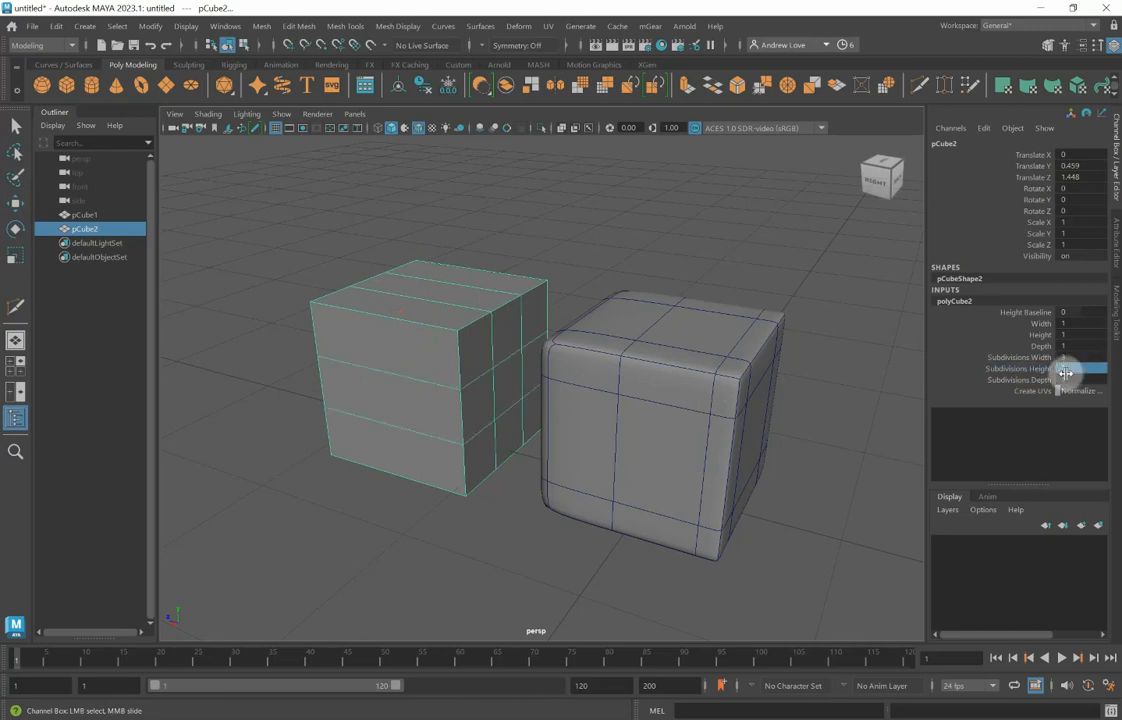
# Step: Set the plain cube's width, height and depth subdivisions all to 4 at once
pyautogui.moveTo(1071, 357); pyautogui.dragTo(1077, 379)
pyautogui.click(1077, 379)
pyautogui.write('4')
pyautogui.press('Return')
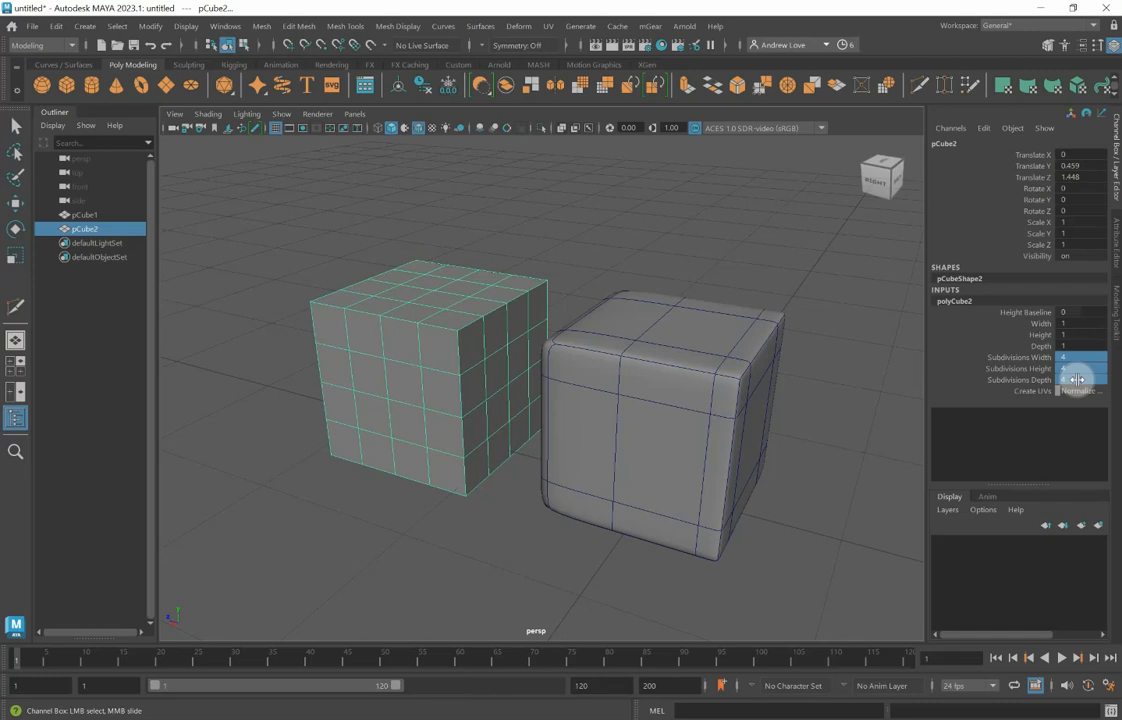
# Step: Delete the smoothed cube pCube1, leaving only the subdivided cube in the scene
pyautogui.click(15, 126)
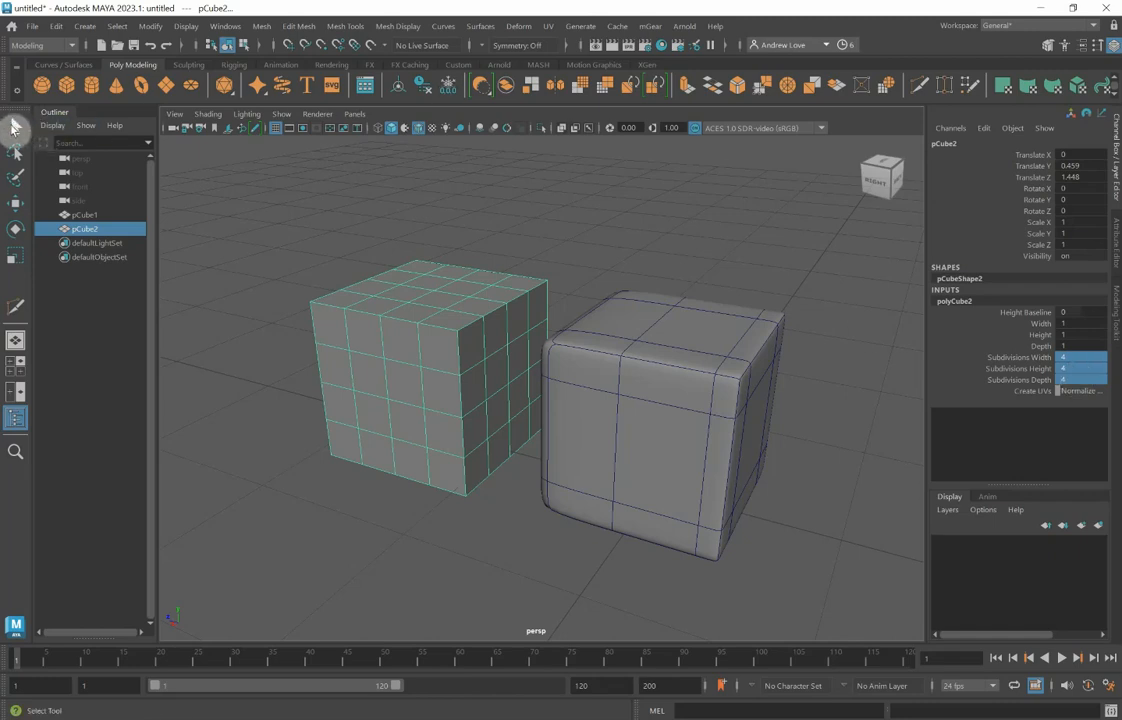
pyautogui.click(652, 438)
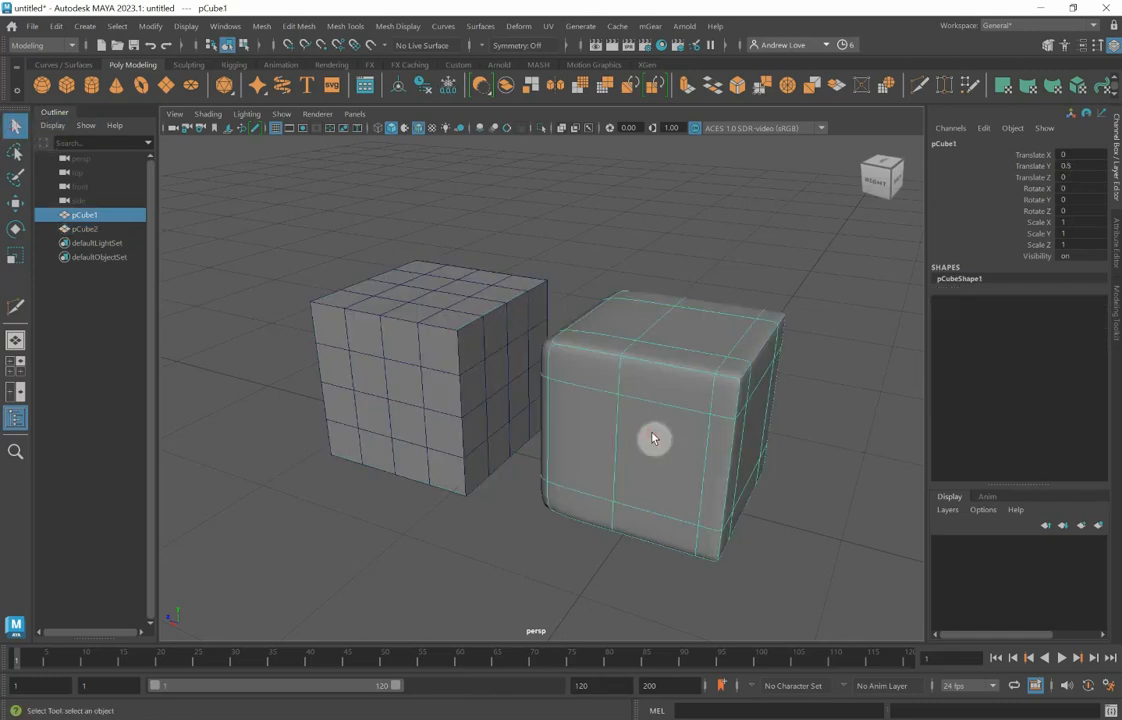
pyautogui.press('Delete')
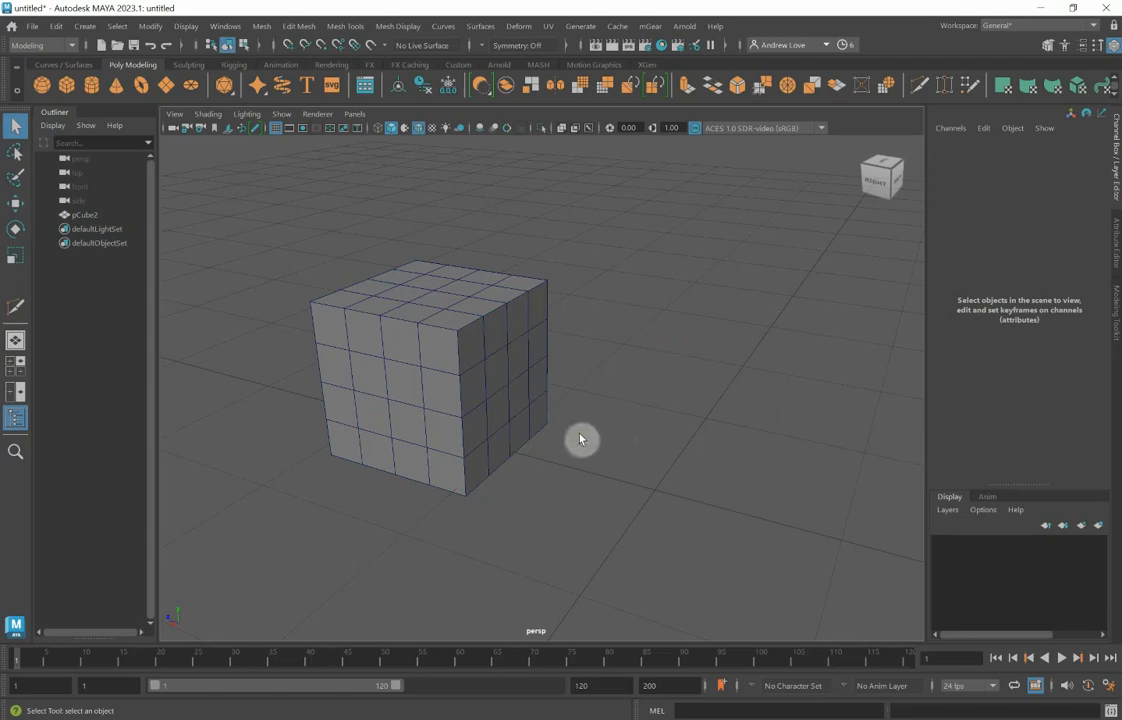
# Step: Switch the subdivided cube to face mode and select the four central faces on its side facing away from the Right view
pyautogui.keyDown('alt'); pyautogui.moveTo(592, 433); pyautogui.dragTo(657, 433, button='middle'); pyautogui.keyUp('alt')
pyautogui.scroll(3, 606, 348)
pyautogui.moveTo(577, 323); pyautogui.dragTo(590, 356, button='right')
pyautogui.click(590, 323)
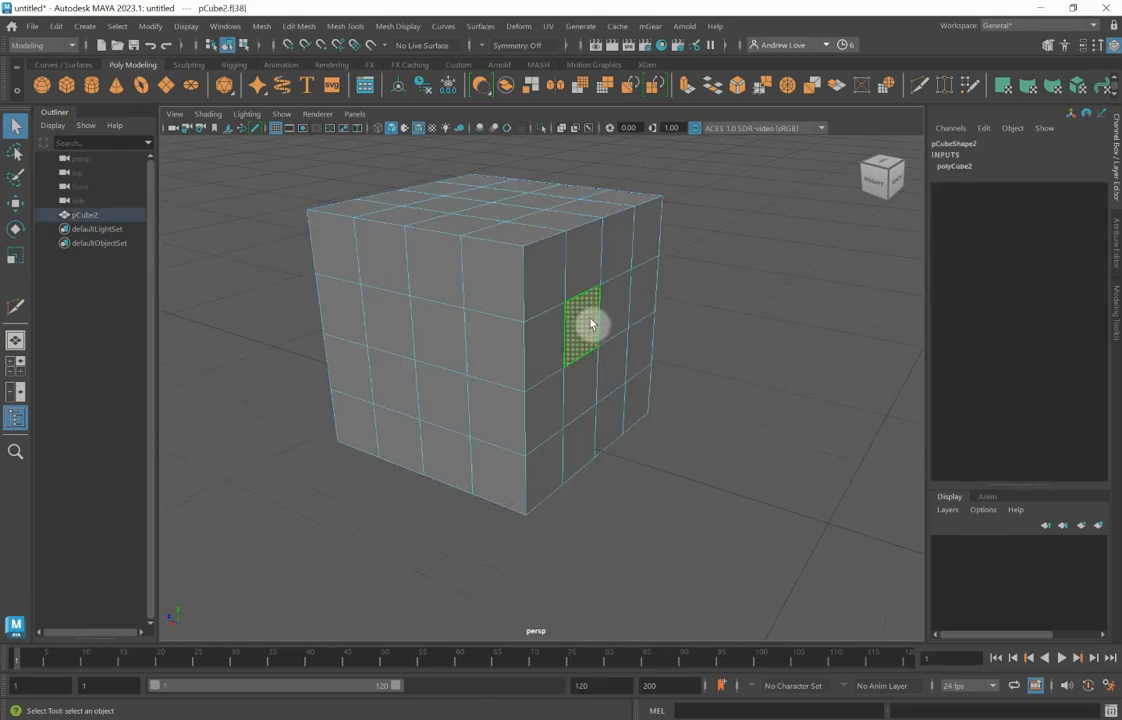
pyautogui.keyDown('shift'); pyautogui.click(612, 318); pyautogui.keyUp('shift')
pyautogui.keyDown('shift'); pyautogui.click(617, 360); pyautogui.keyUp('shift')
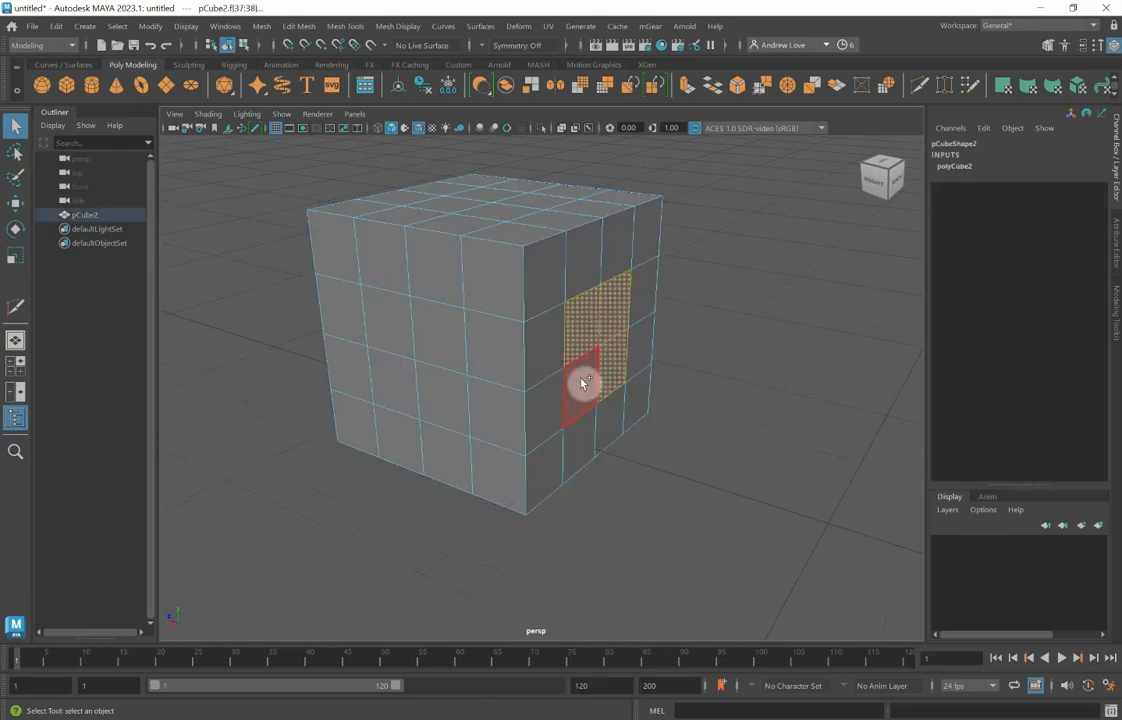
pyautogui.keyDown('shift'); pyautogui.click(582, 382); pyautogui.keyUp('shift')
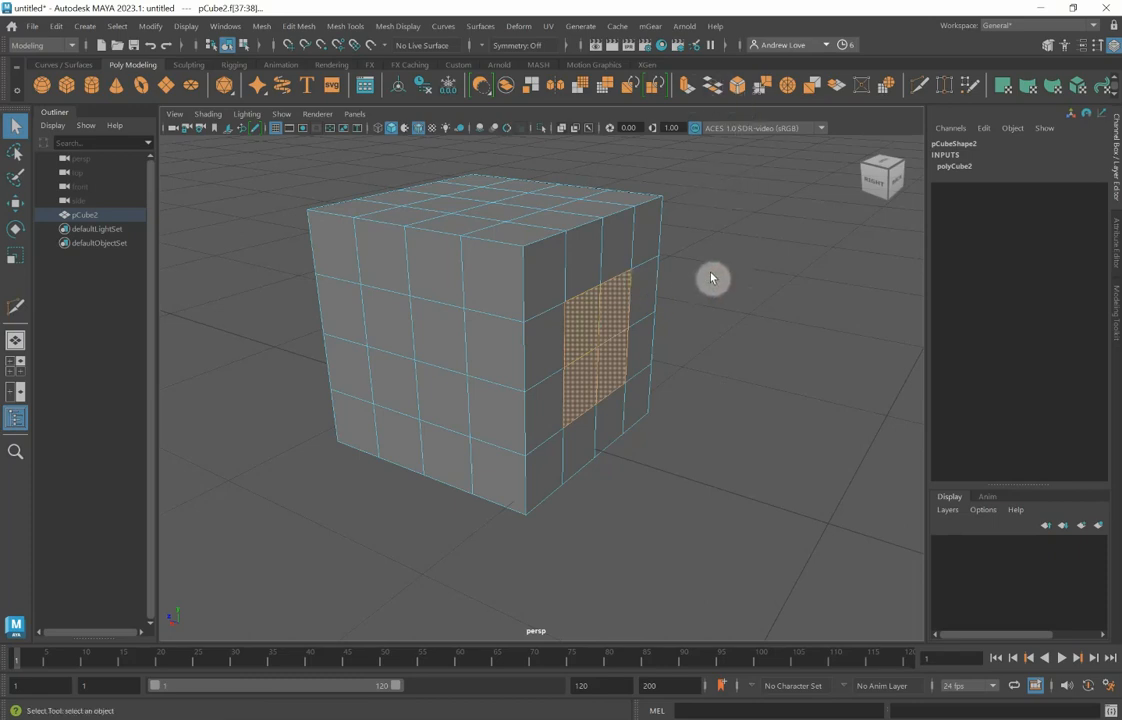
# Step: Extrude the four selected faces outward by about 0.491 and scale the extruded end down uniformly to about 0.15
pyautogui.click(690, 88)
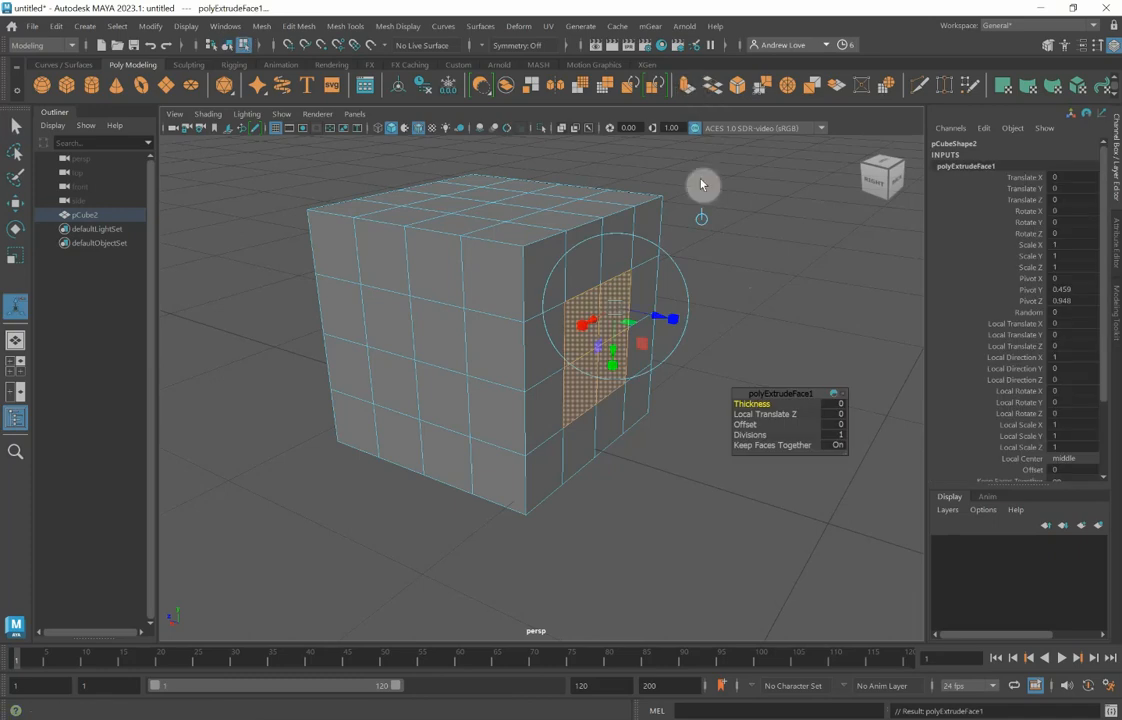
pyautogui.moveTo(677, 327); pyautogui.dragTo(781, 343)
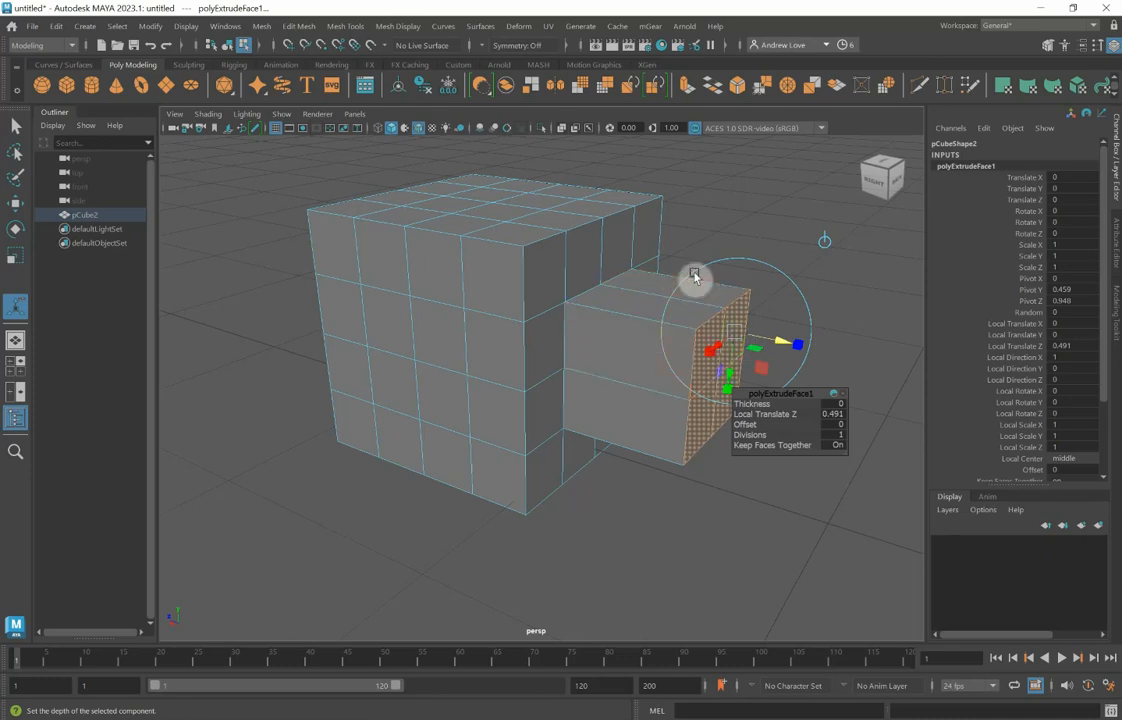
pyautogui.click(802, 345)
pyautogui.moveTo(736, 334); pyautogui.dragTo(713, 317)
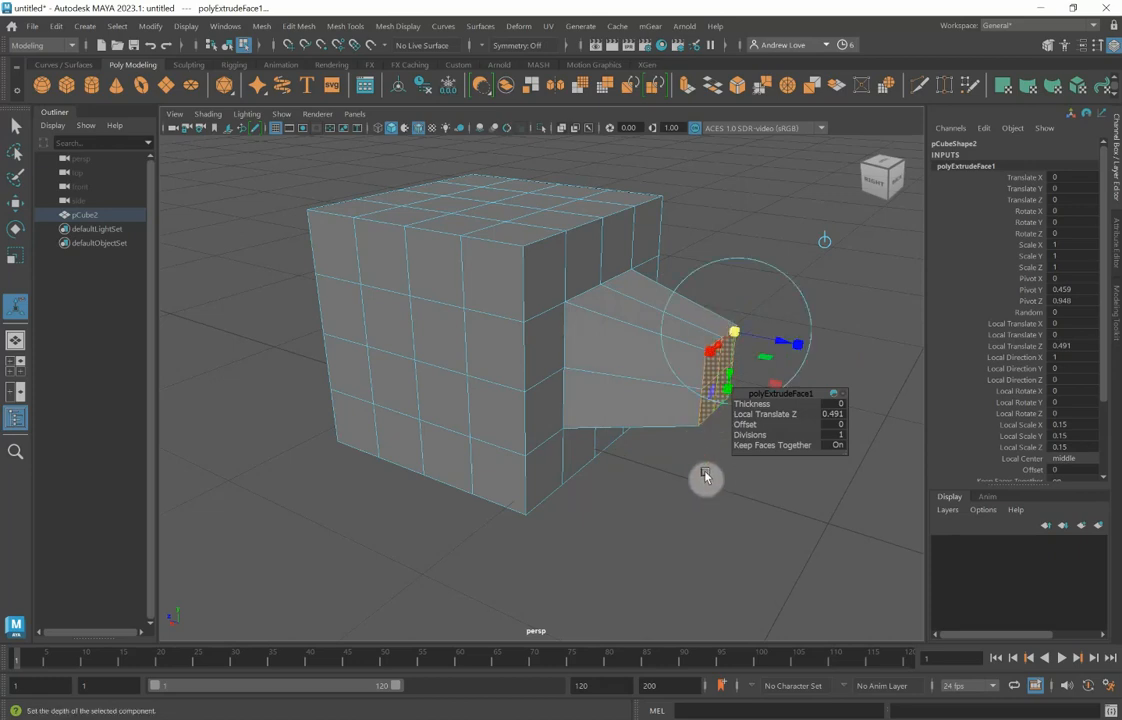
# Step: Set the extrusion's Local Scale X, Y and Z to 0.2
pyautogui.moveTo(689, 483)
pyautogui.keyDown('alt'); pyautogui.mouseDown()
pyautogui.moveTo(618, 472)
pyautogui.moveTo(681, 484)
pyautogui.moveTo(669, 491)
pyautogui.mouseUp(); pyautogui.keyUp('alt')
pyautogui.keyDown('alt'); pyautogui.moveTo(669, 491); pyautogui.dragTo(607, 452, button='middle'); pyautogui.keyUp('alt')
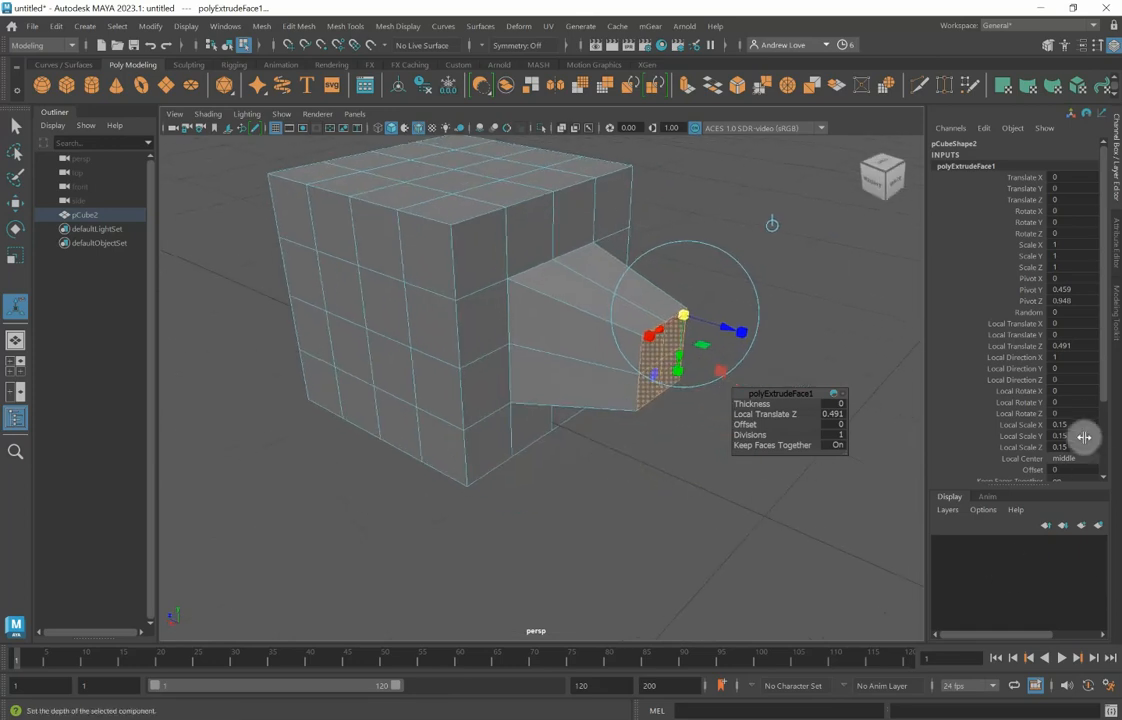
pyautogui.moveTo(1079, 426); pyautogui.dragTo(1081, 444)
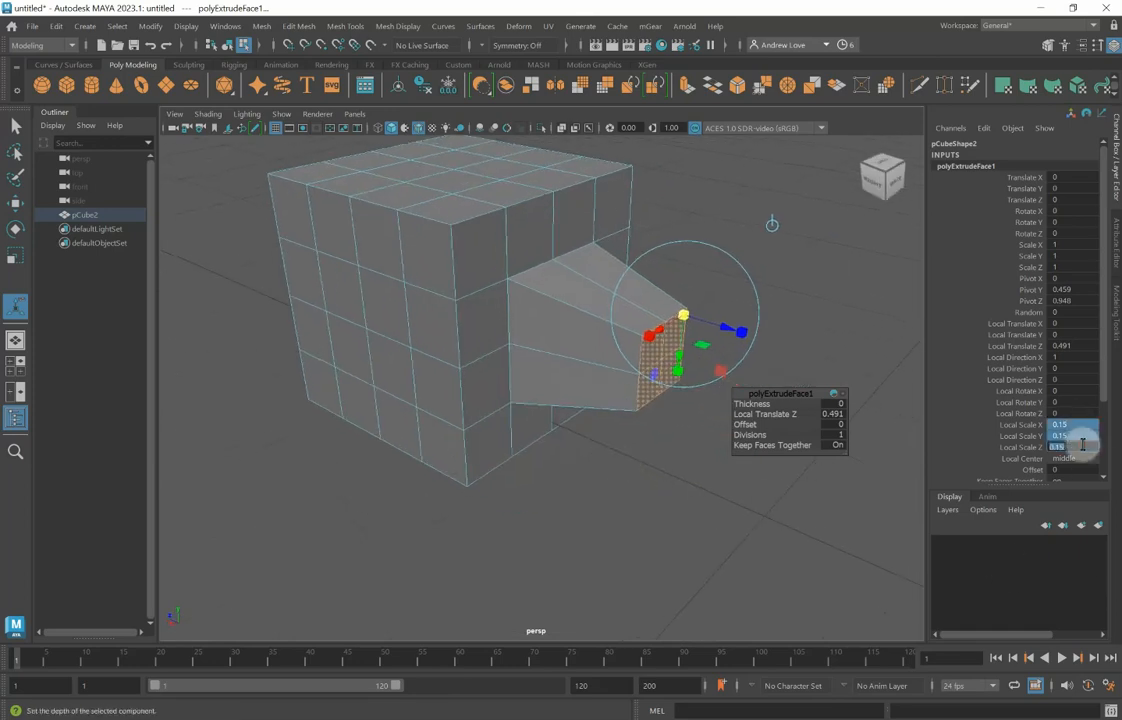
pyautogui.doubleClick(1082, 446)
pyautogui.write('0.2')
pyautogui.press('Return')
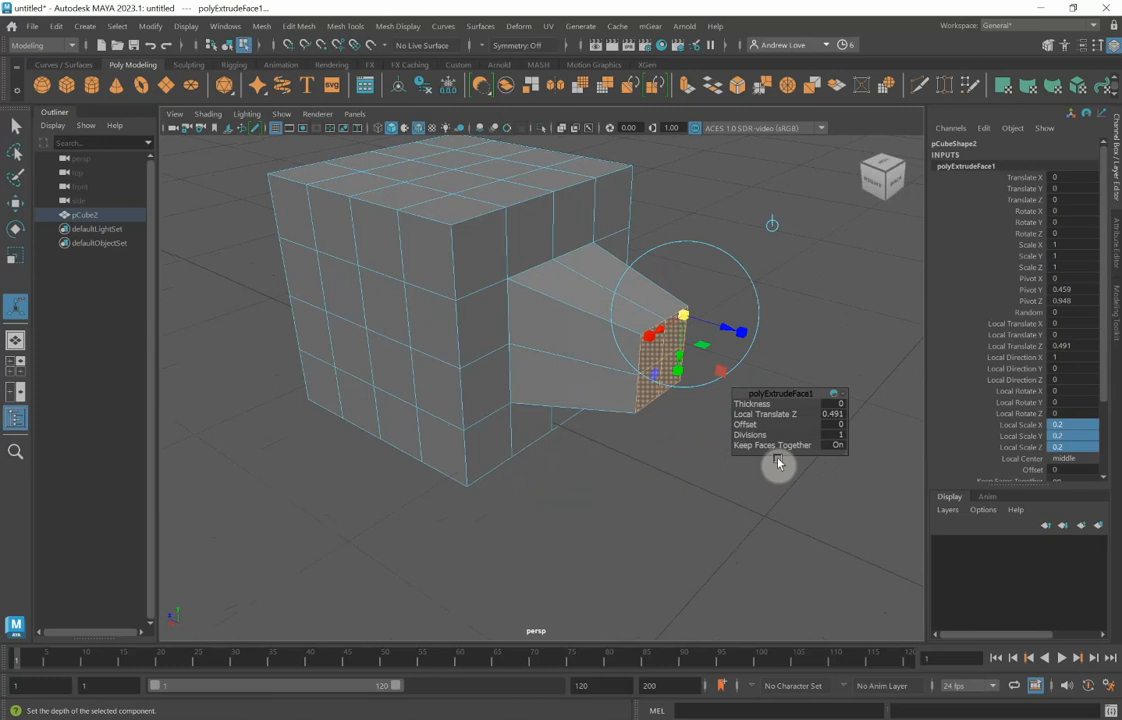
# Step: Clear the face selection, inspect the extruded cube in smooth preview and return it to the unsmoothed display
pyautogui.click(647, 505)
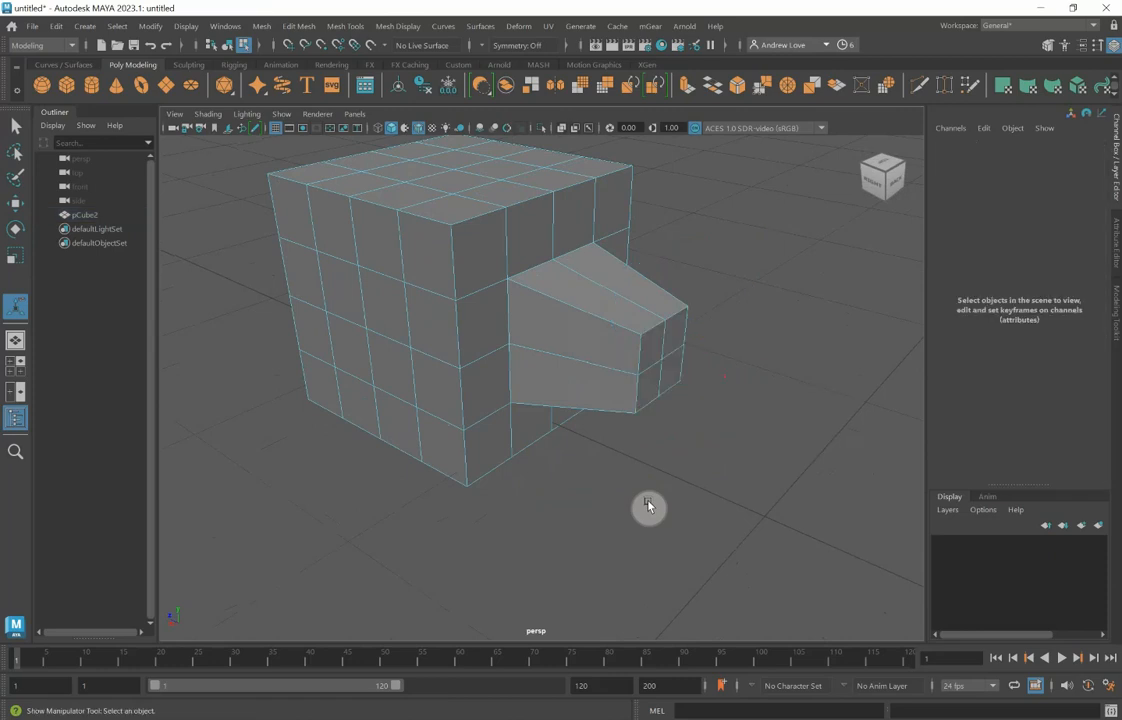
pyautogui.press('3')
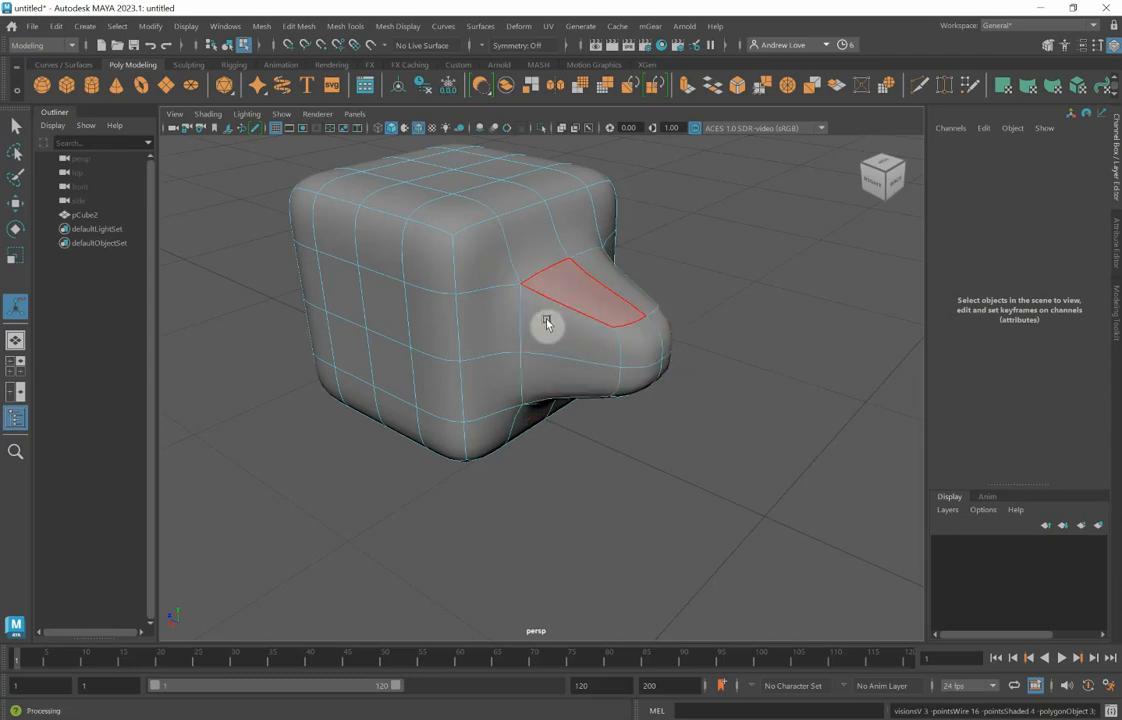
pyautogui.press('1')
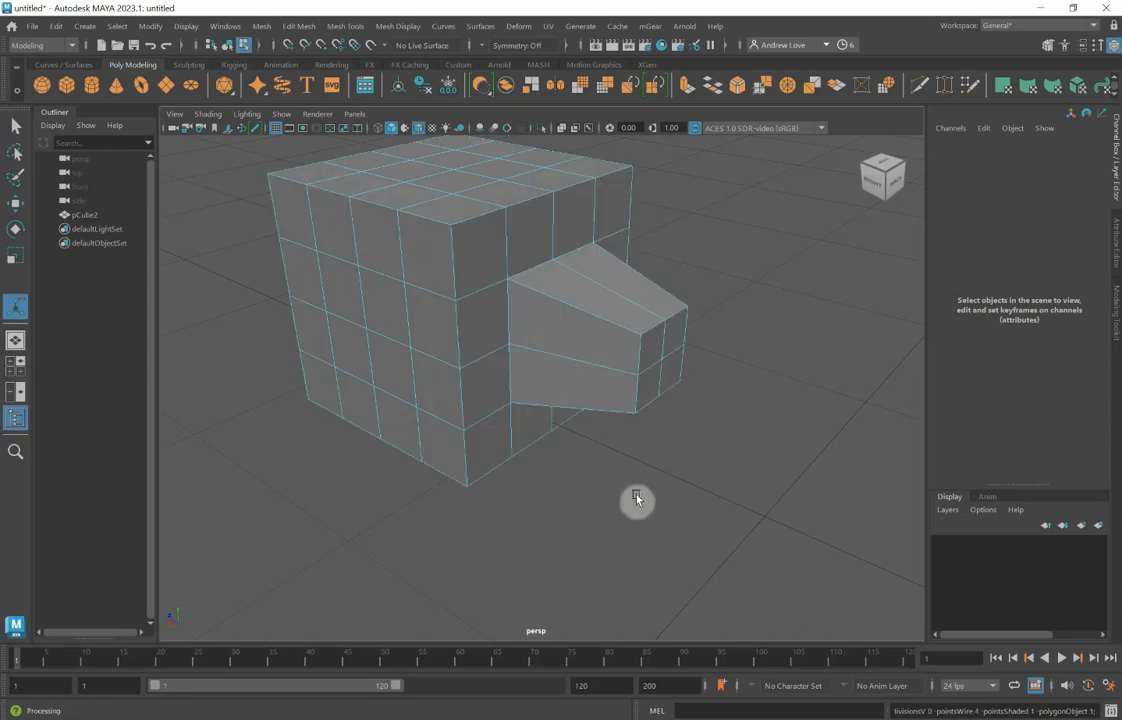
# Step: Insert edge loops around the extrusion near its base and near its tip with Multi-Cut, and turn on the smooth preview
pyautogui.click(922, 85)
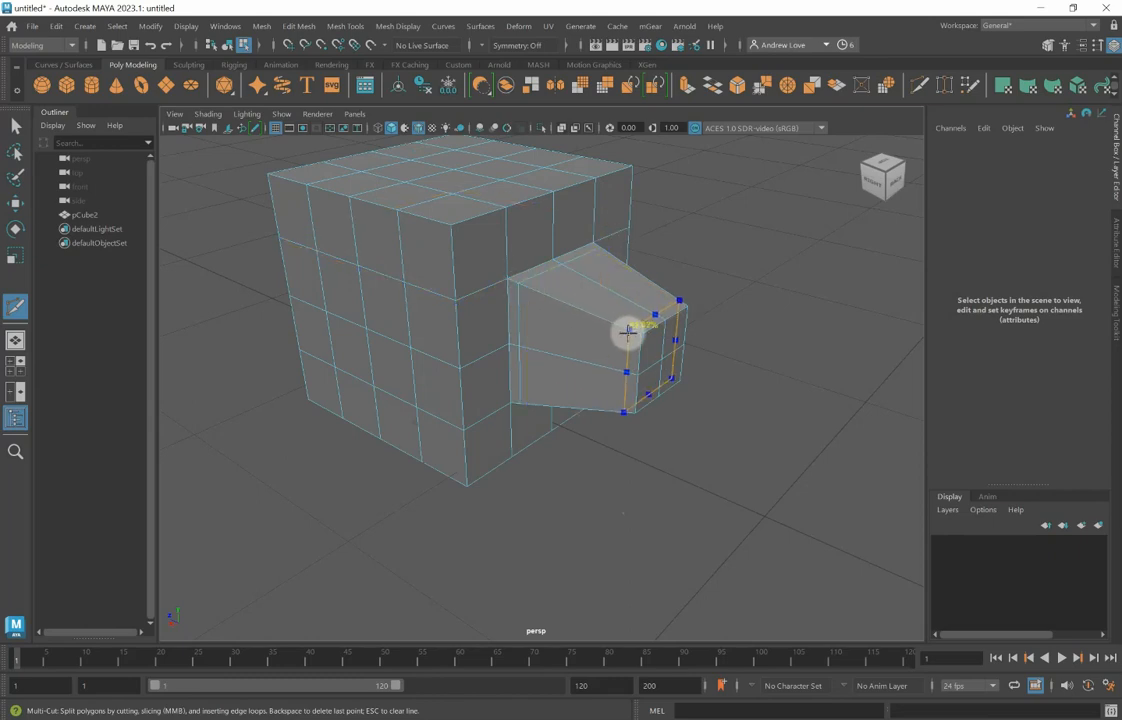
pyautogui.keyDown('ctrl'); pyautogui.click(627, 331); pyautogui.keyUp('ctrl')
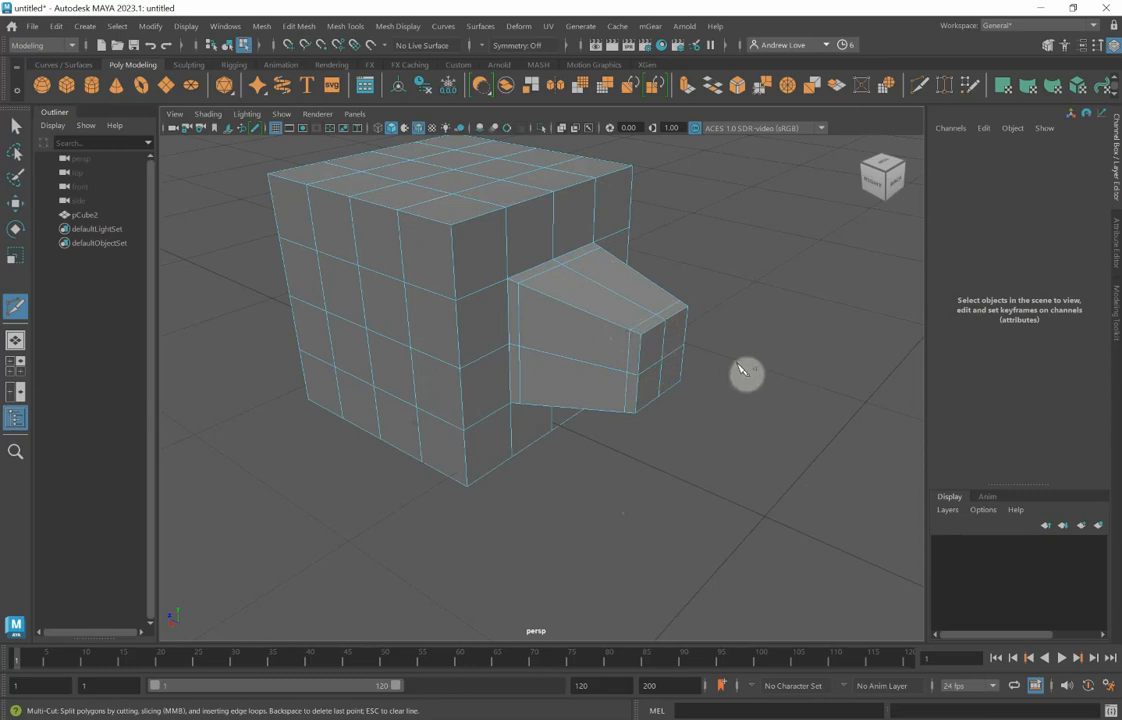
pyautogui.press('3')
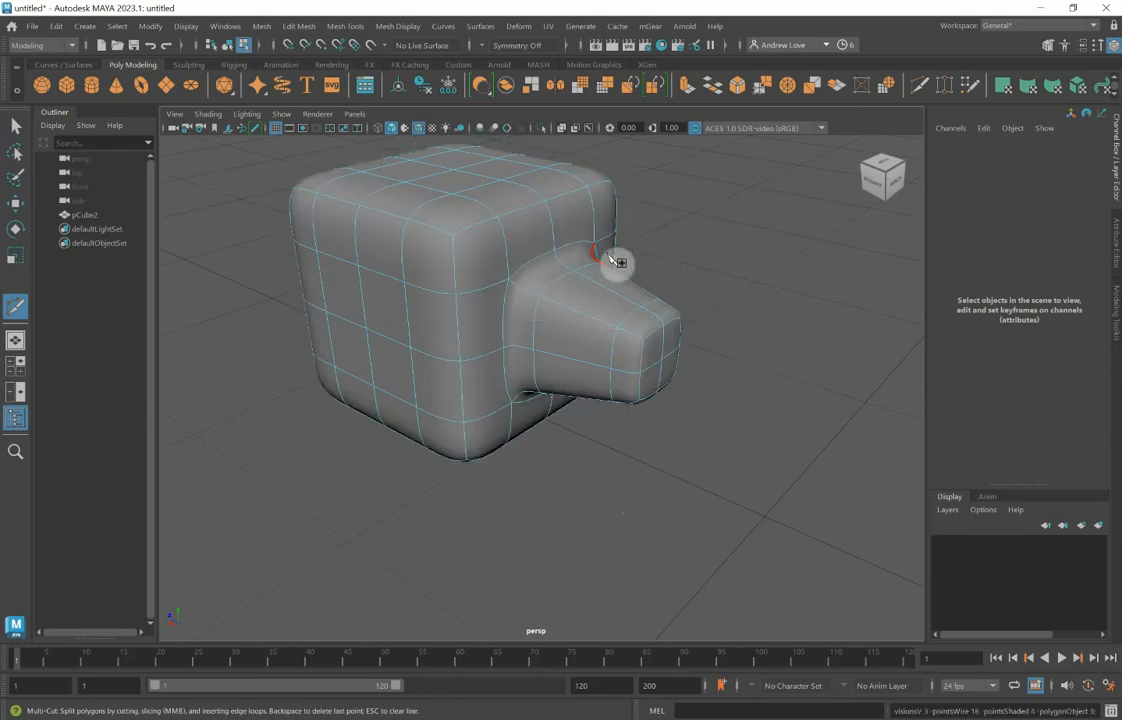
pyautogui.moveTo(624, 412); pyautogui.dragTo(537, 306)
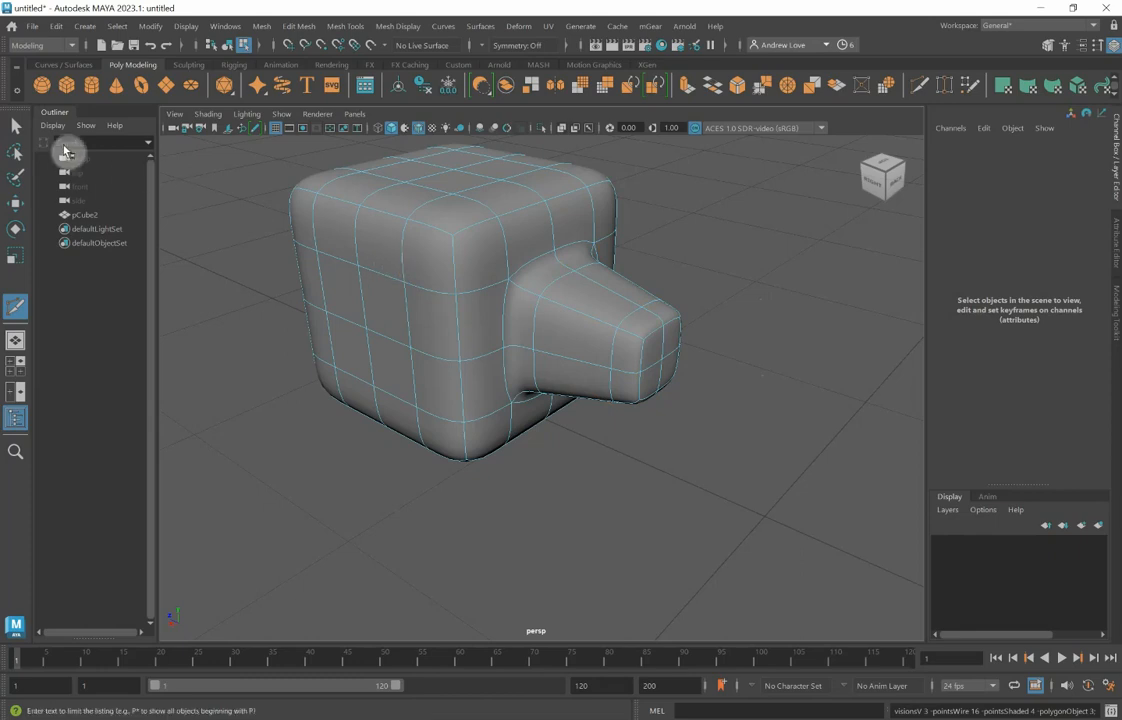
# Step: Circularize the four faces at the extrusion's tip and turn off the smooth preview
pyautogui.click(15, 125)
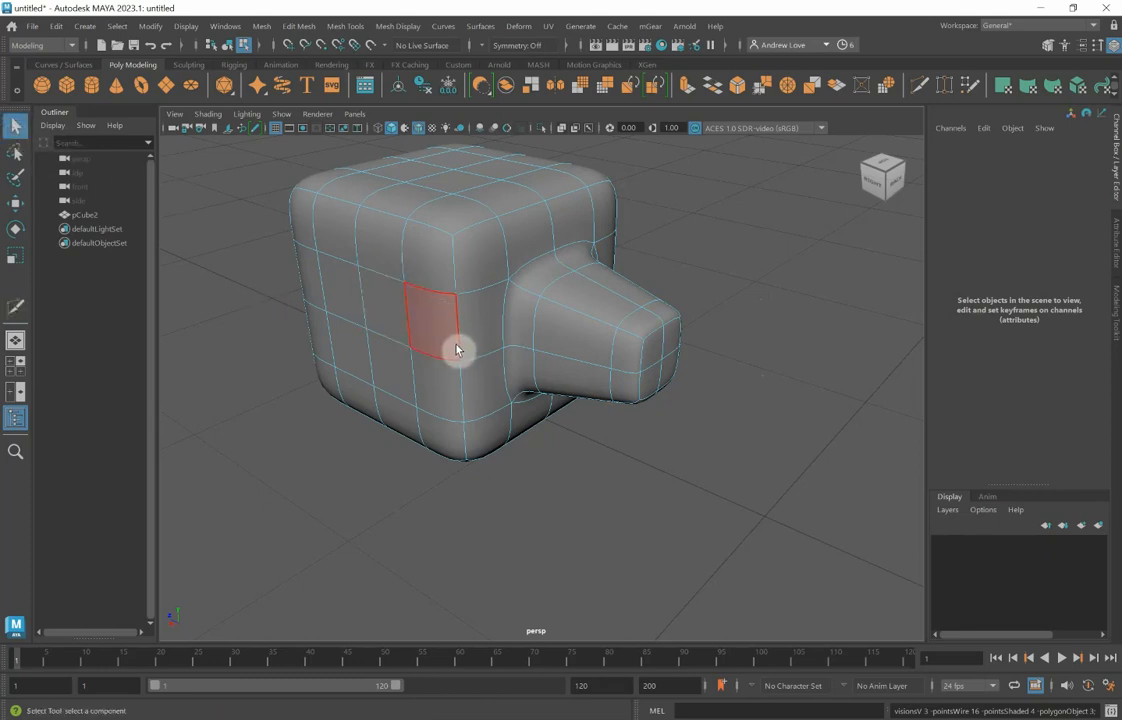
pyautogui.click(667, 351)
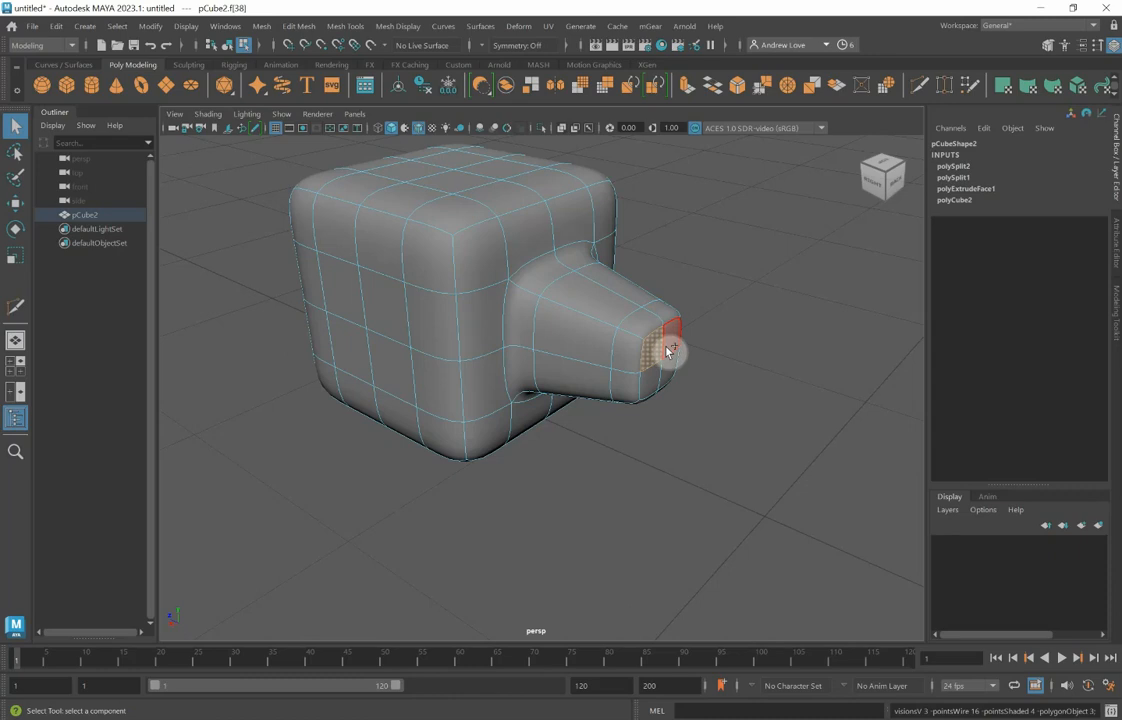
pyautogui.keyDown('shift'); pyautogui.click(670, 342); pyautogui.keyUp('shift')
pyautogui.click(889, 89)
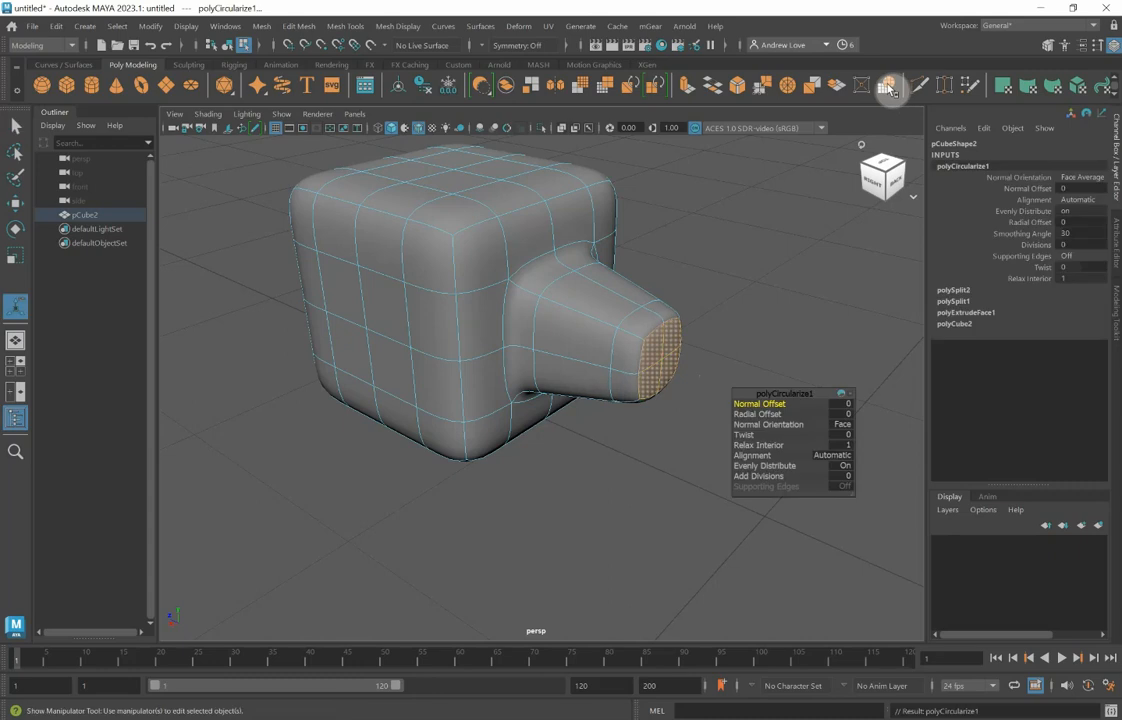
pyautogui.press('1')
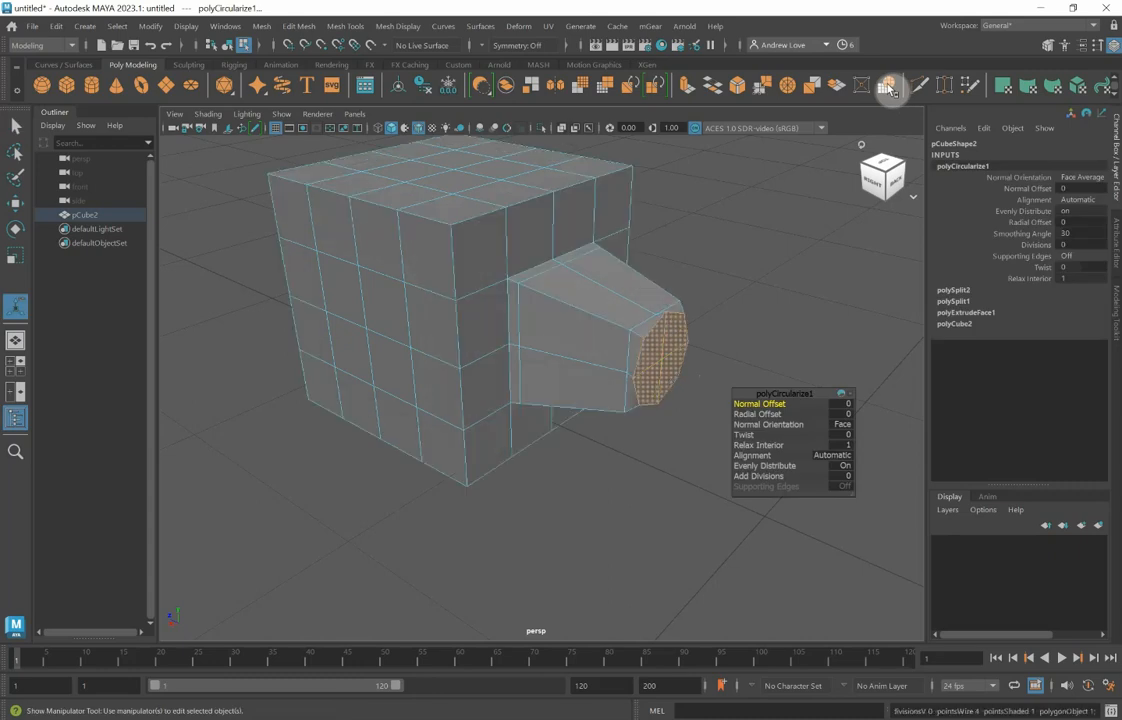
# Step: Select the edge loop just behind the extrusion's tip in edge mode and circularize it
pyautogui.moveTo(623, 325); pyautogui.dragTo(624, 286, button='right')
pyautogui.doubleClick(623, 347)
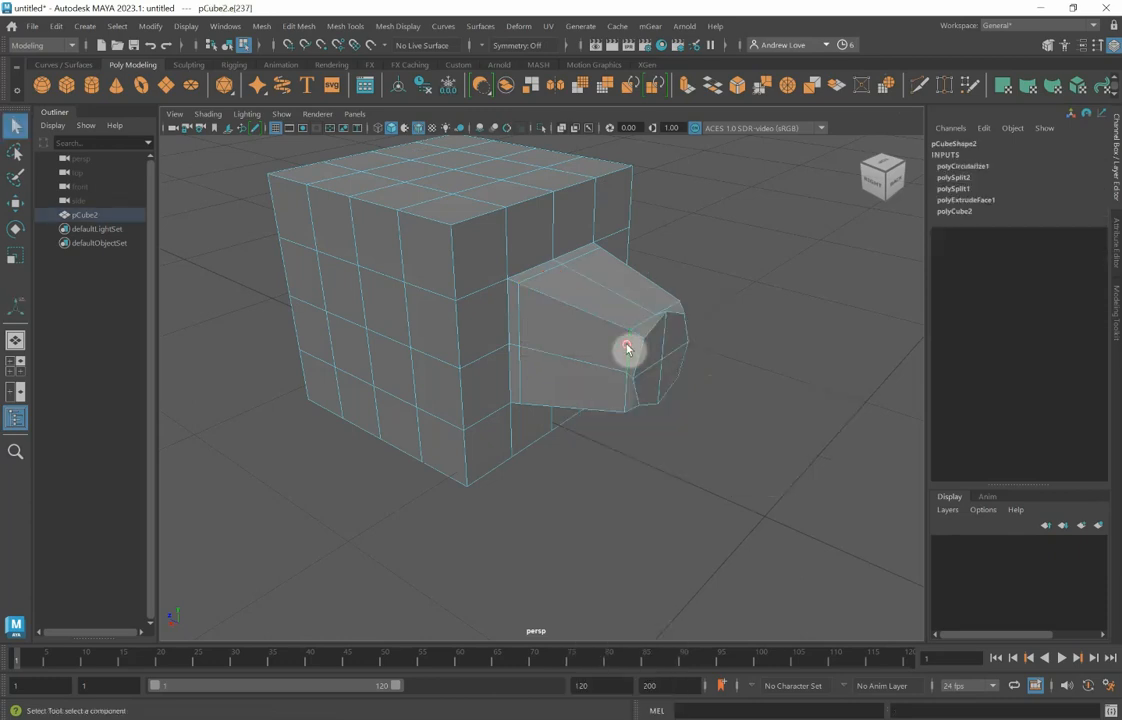
pyautogui.click(890, 86)
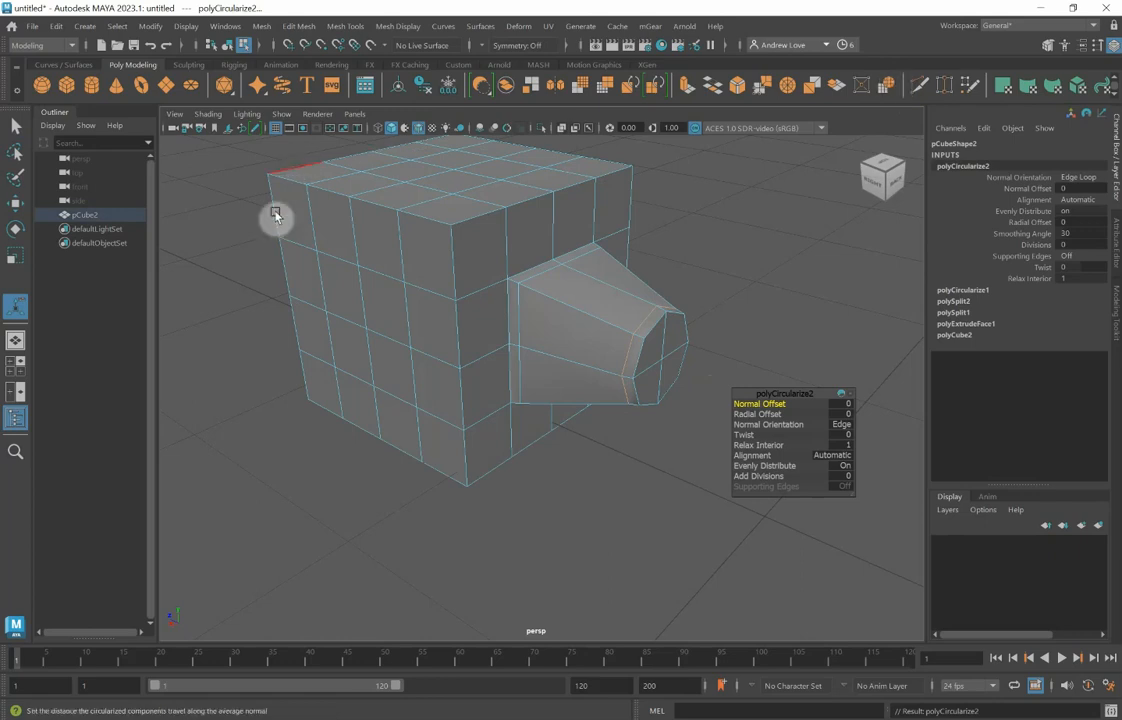
# Step: Turn on the smooth preview and inspect the cube's circularized extrusion
pyautogui.press('3')
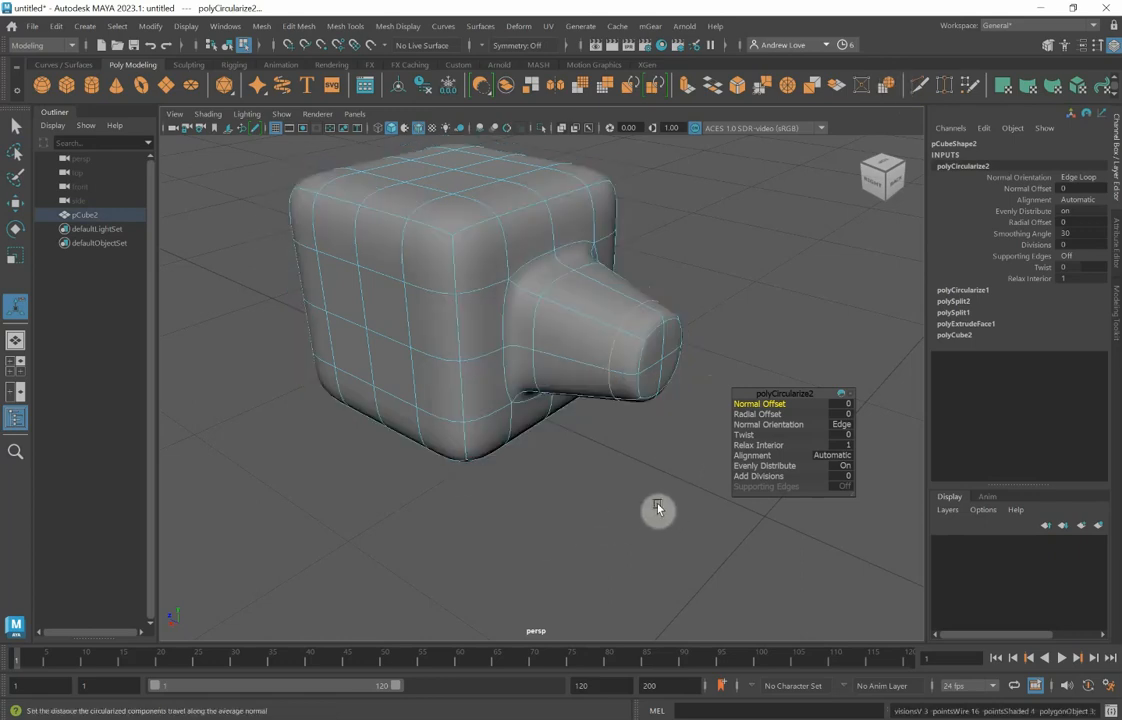
pyautogui.keyDown('alt'); pyautogui.moveTo(560, 432); pyautogui.dragTo(655, 493); pyautogui.keyUp('alt')
pyautogui.keyDown('alt'); pyautogui.moveTo(656, 493); pyautogui.dragTo(581, 496, button='middle'); pyautogui.keyUp('alt')
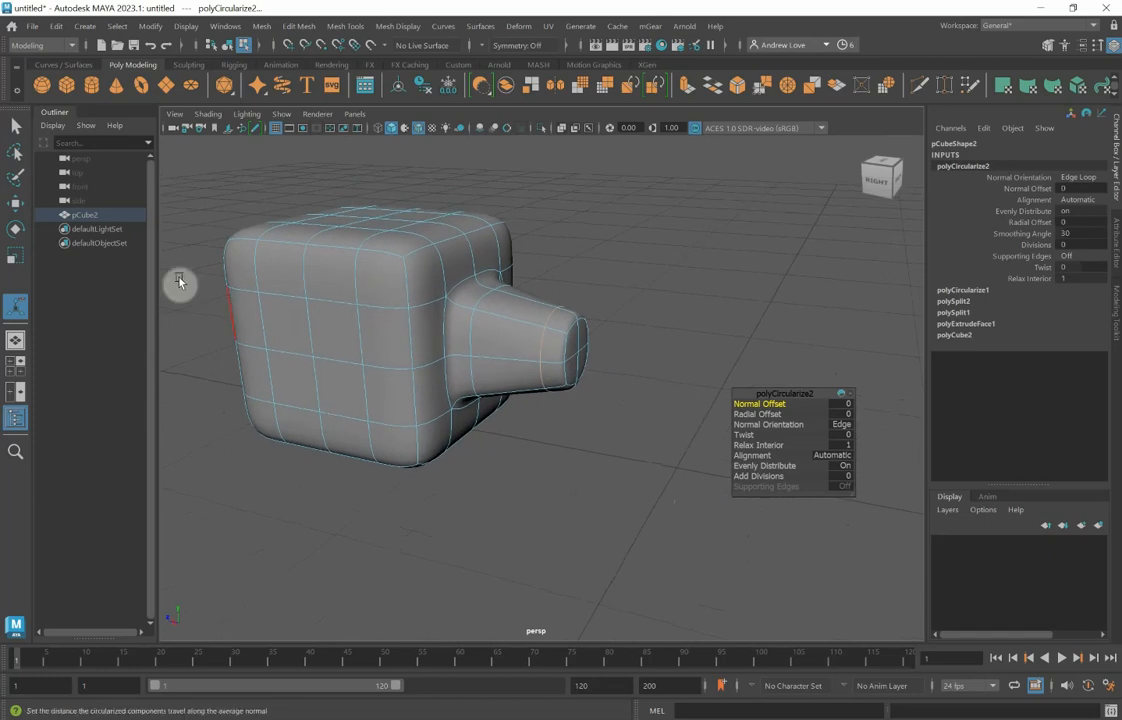
# Step: Create a new polygon cube and move it along Z to about -0.683, clear of the extrusion's tip
pyautogui.click(74, 91)
pyautogui.scroll(-3, 345, 396)
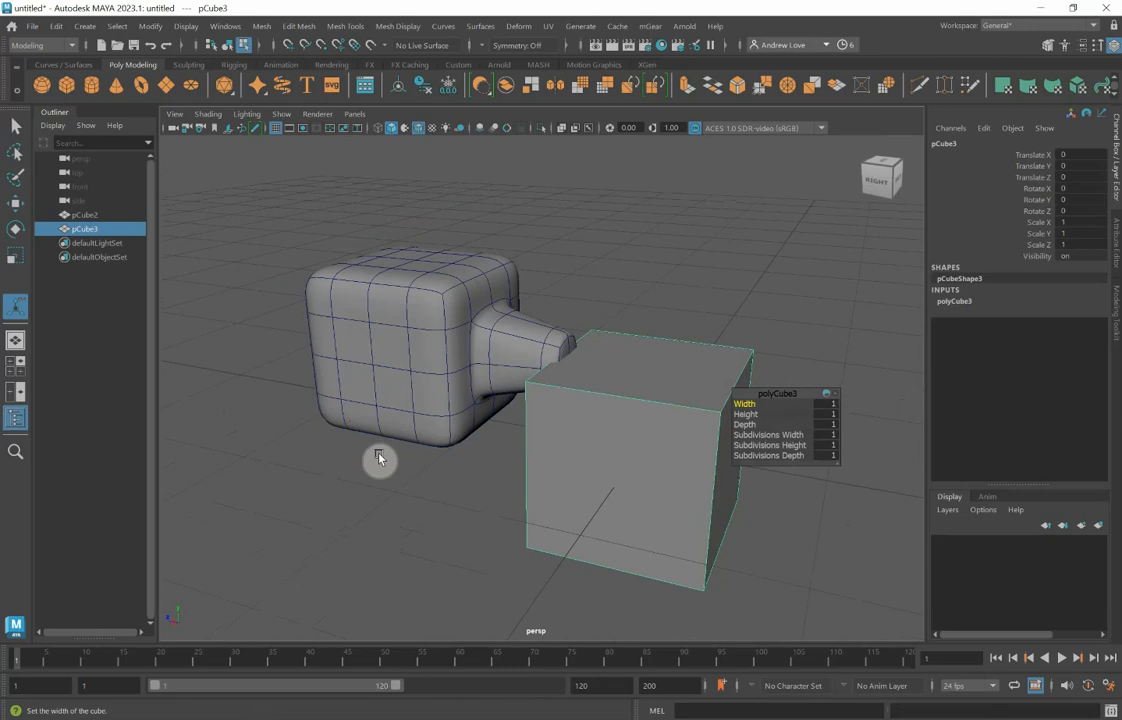
pyautogui.press('w')
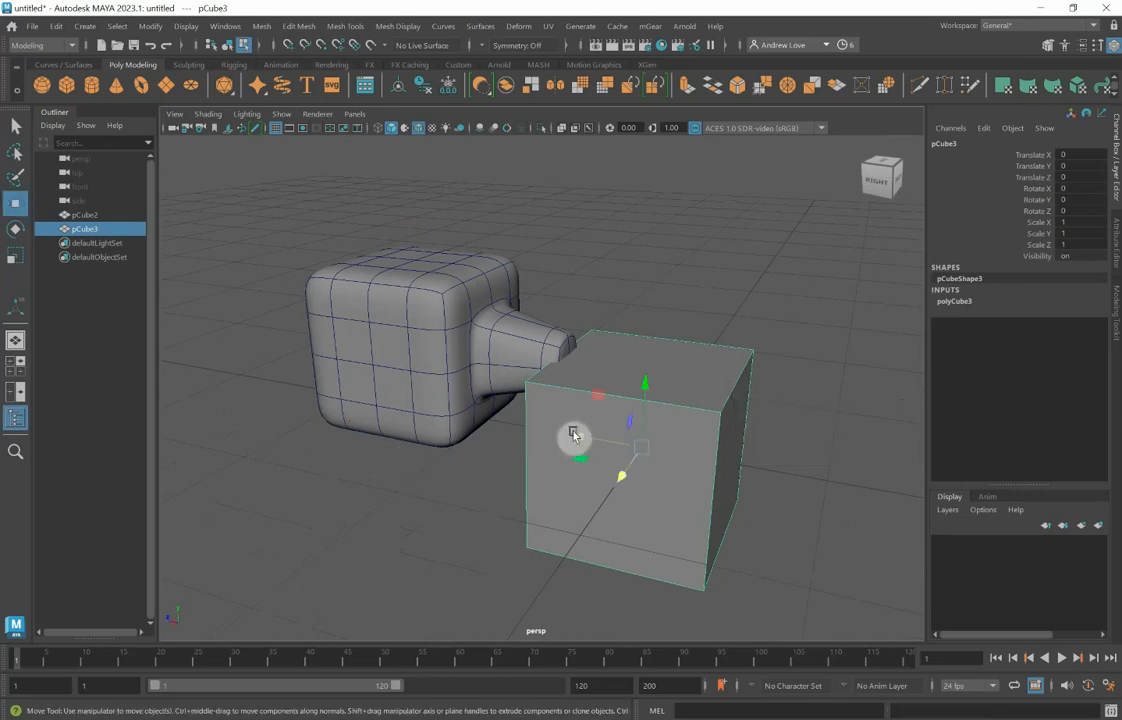
pyautogui.moveTo(571, 432); pyautogui.dragTo(705, 452)
# Step: Raise the new cube so its Translate Y is 0.5
pyautogui.moveTo(771, 401); pyautogui.dragTo(772, 366)
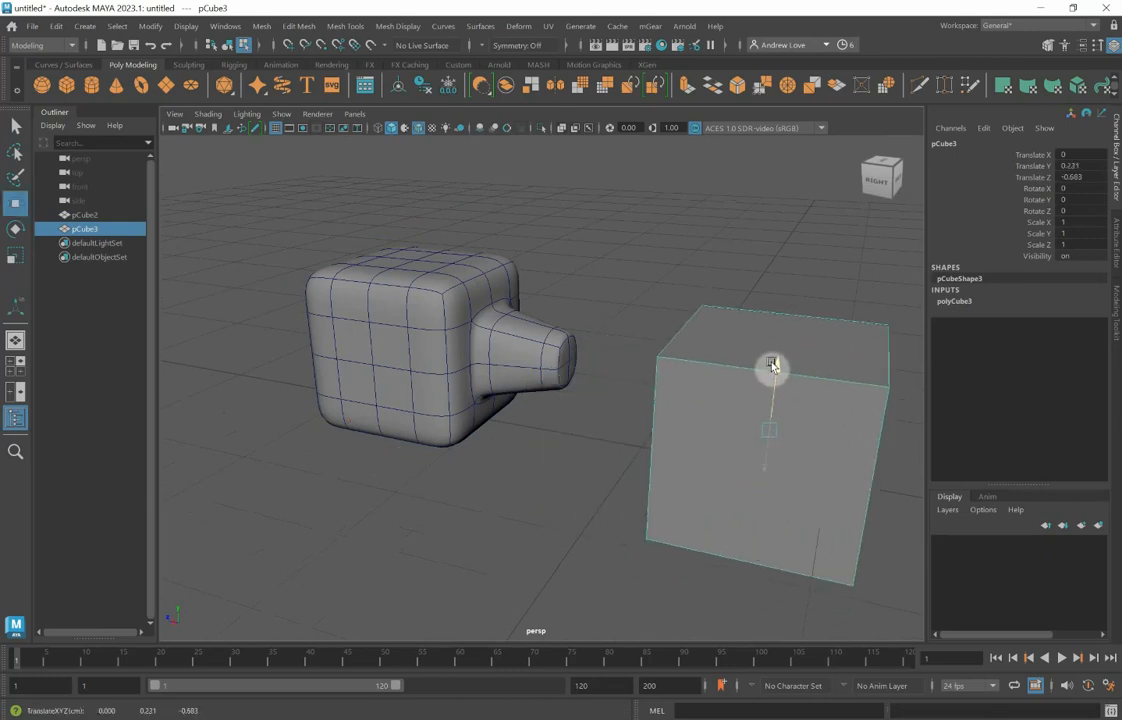
pyautogui.click(1076, 166)
pyautogui.doubleClick(1088, 168)
pyautogui.write('0.5')
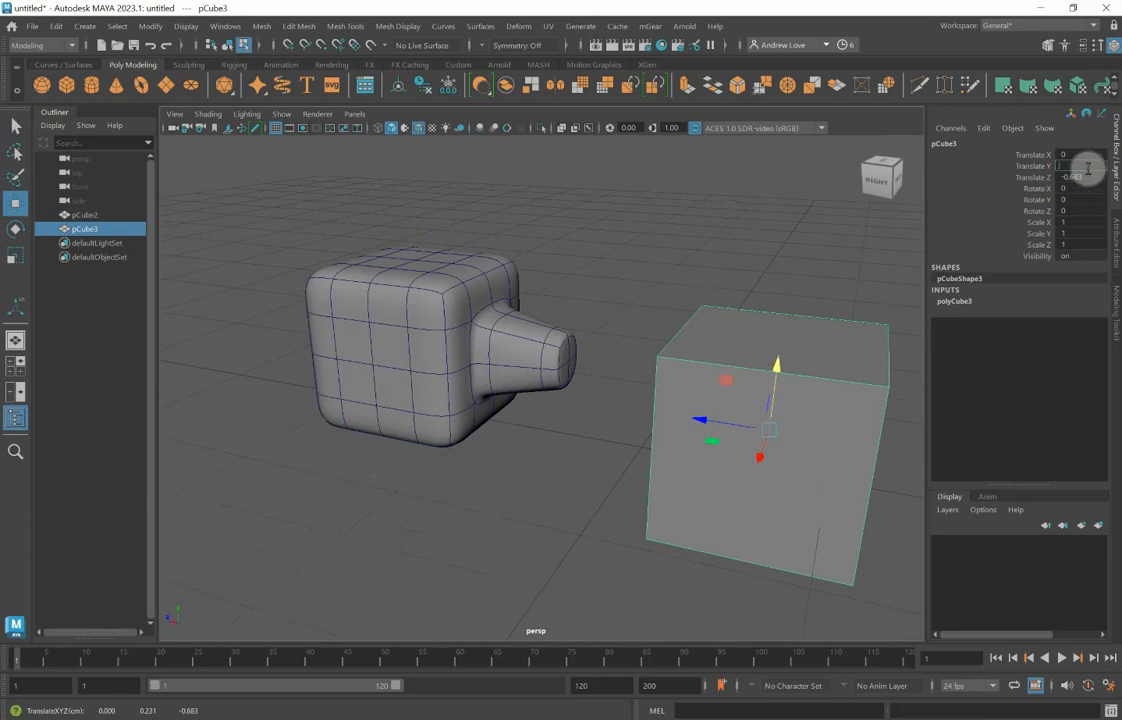
pyautogui.press('Return')
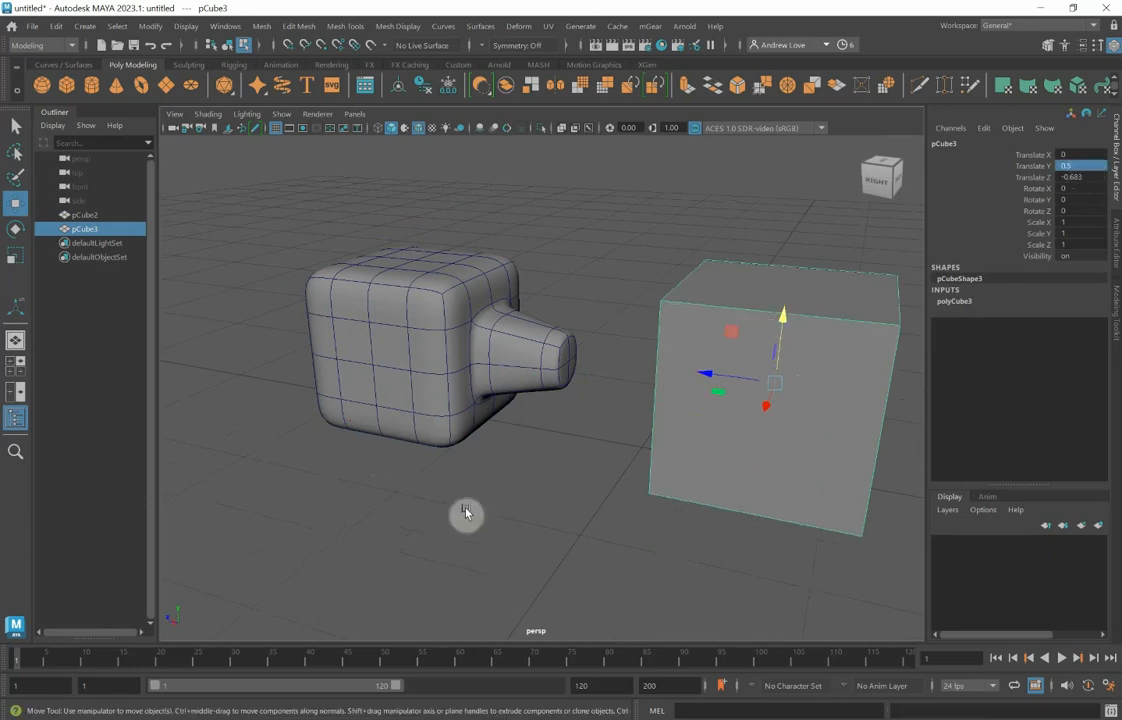
# Step: Smooth the new cube with 2 exponential division levels using OpenSubdiv Catmull-Clark, then close the options
pyautogui.keyDown('alt'); pyautogui.moveTo(466, 514); pyautogui.dragTo(501, 516); pyautogui.keyUp('alt')
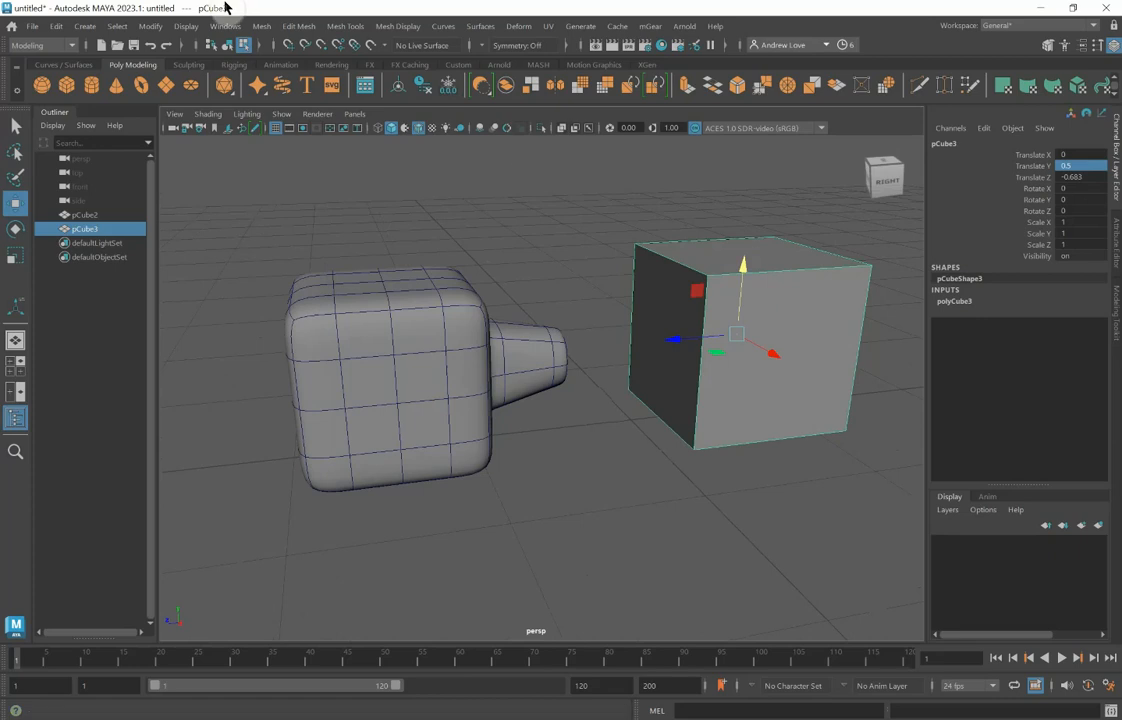
pyautogui.click(149, 27)
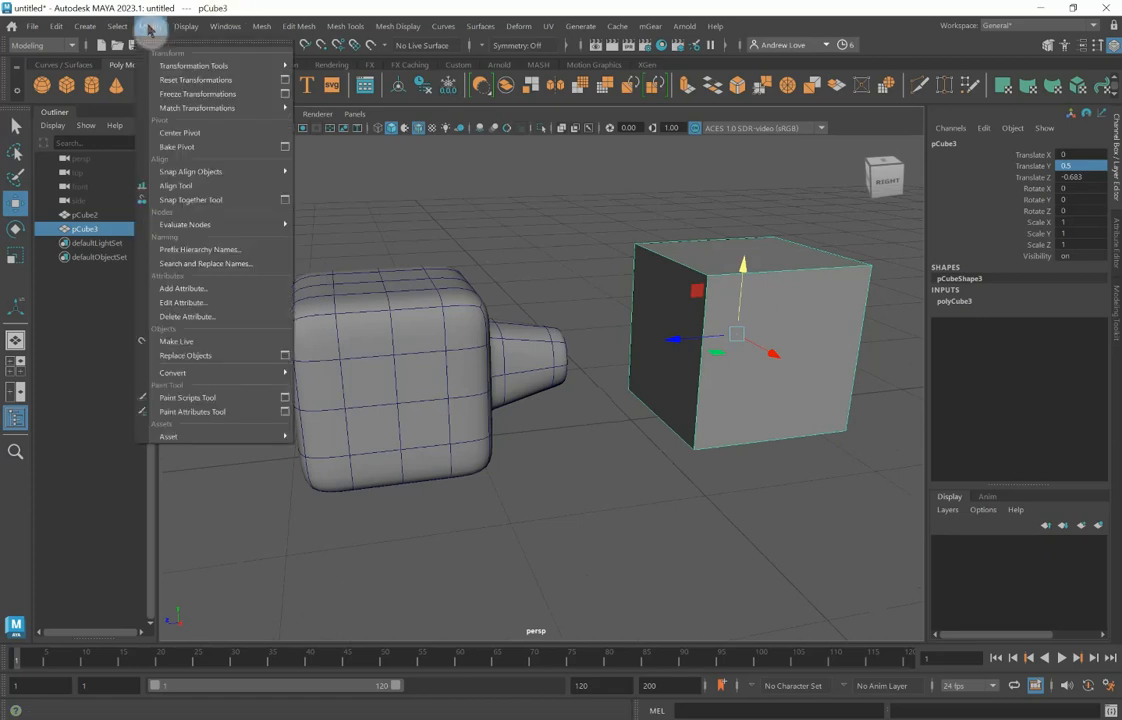
pyautogui.moveTo(265, 30)
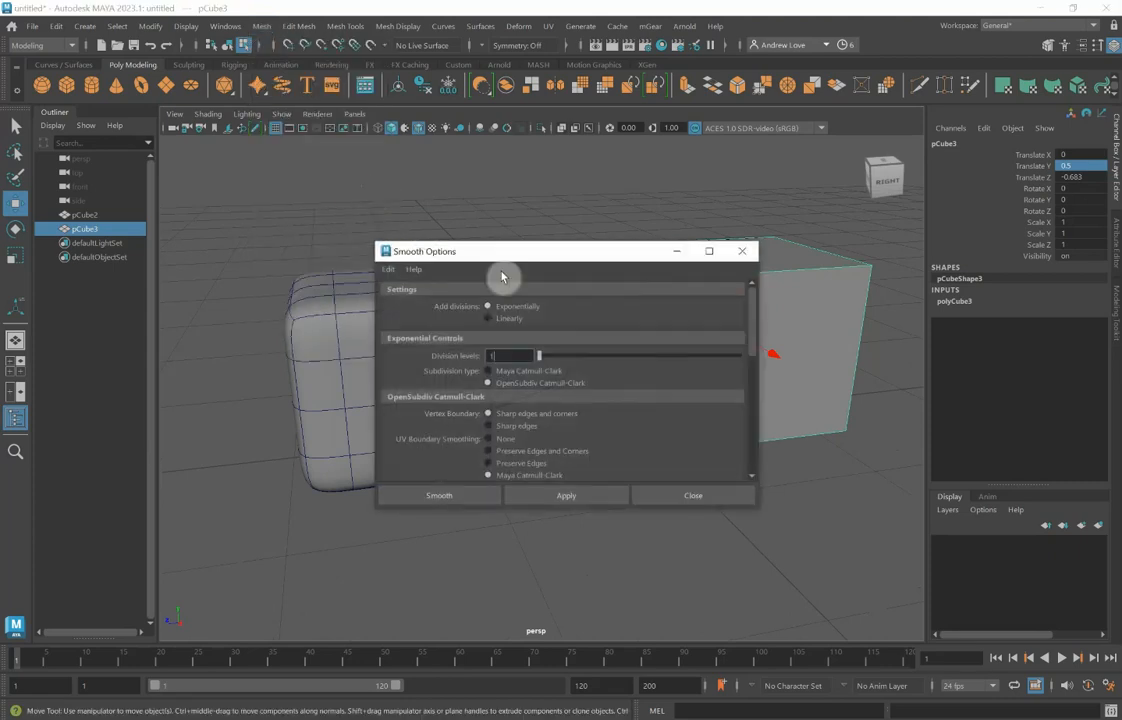
pyautogui.moveTo(553, 249); pyautogui.dragTo(314, 154)
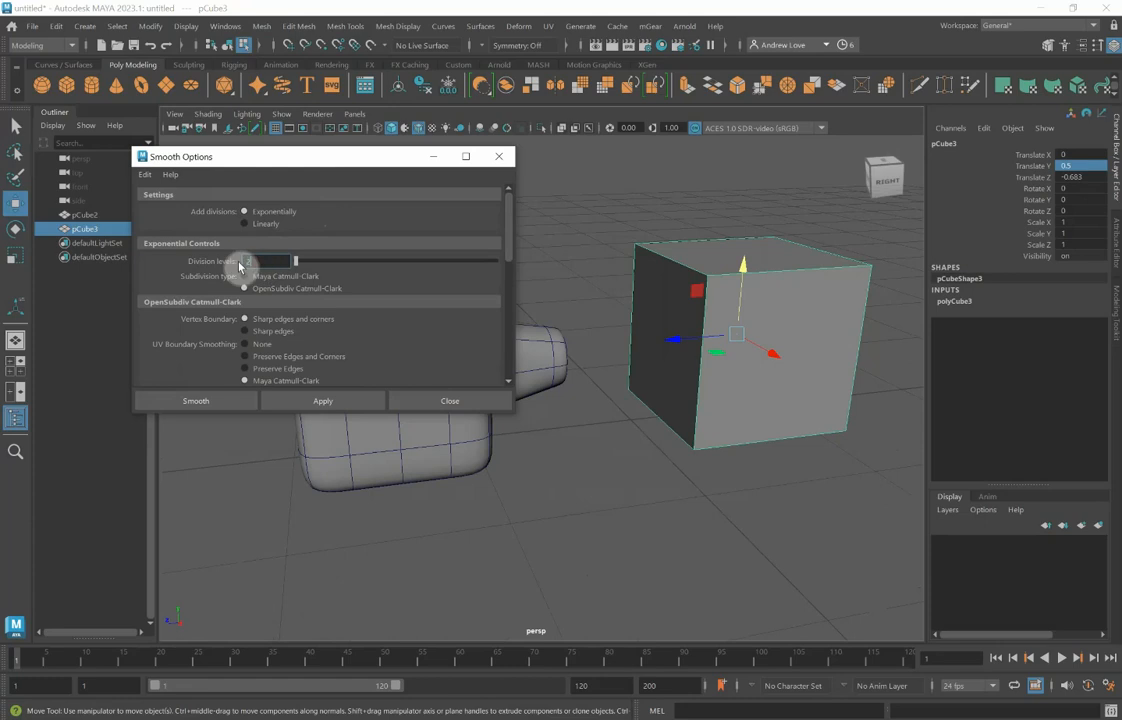
pyautogui.click(330, 401)
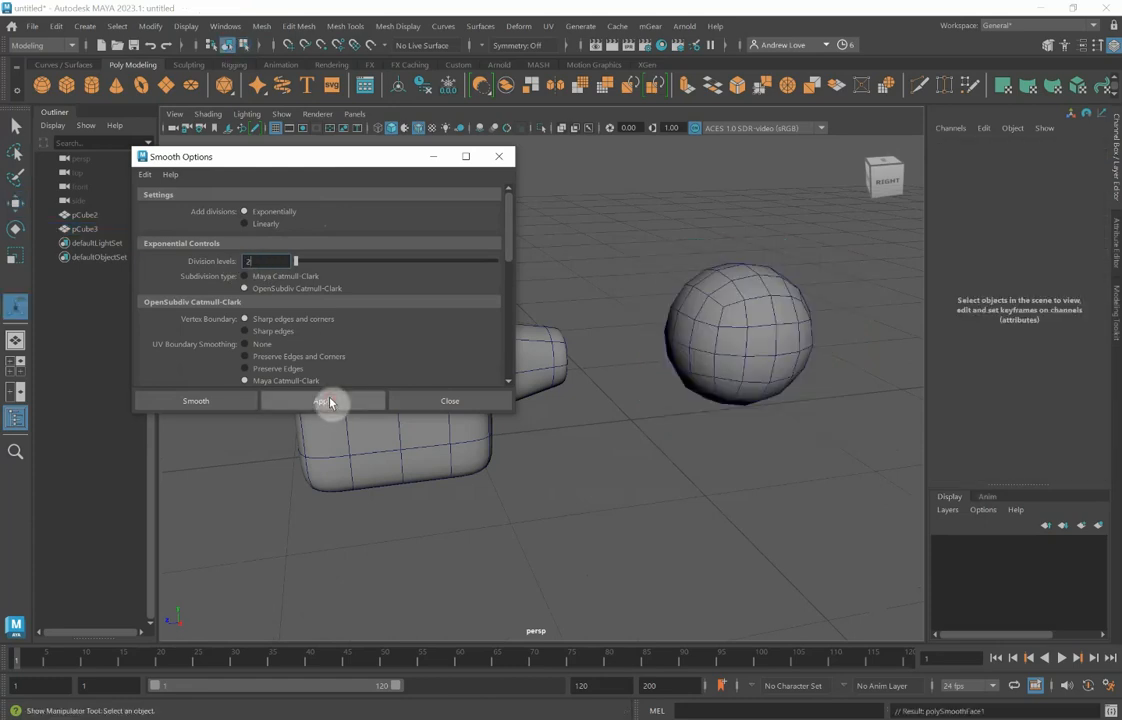
pyautogui.click(499, 156)
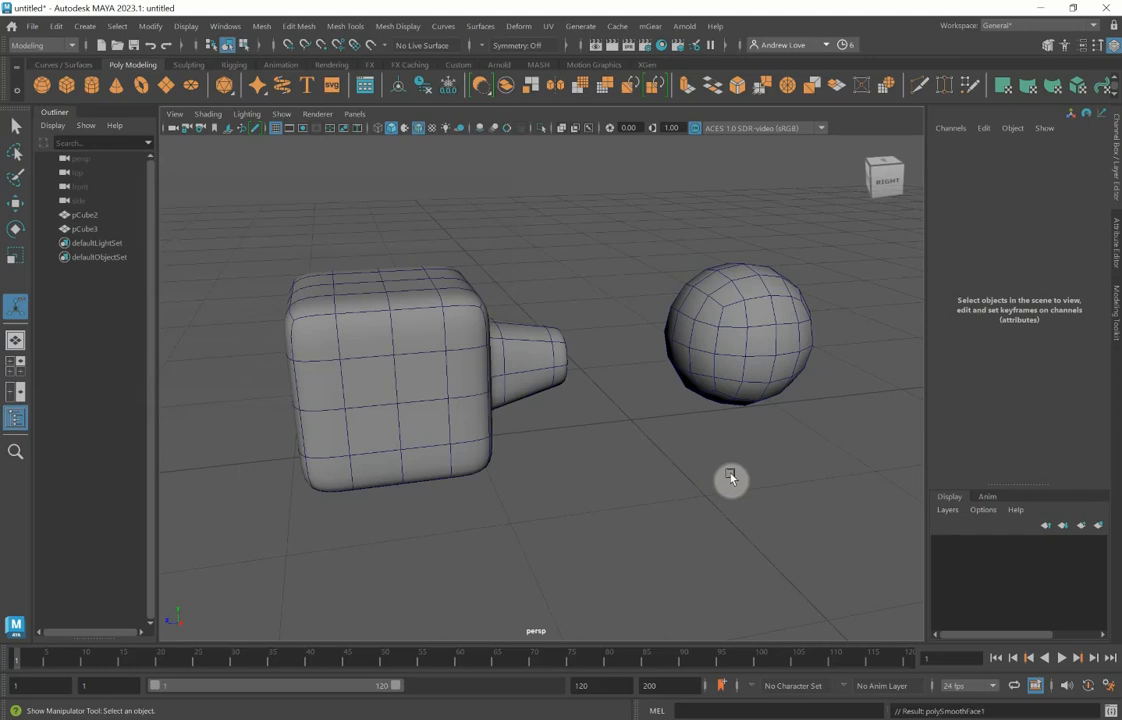
# Step: Combine the extruded cube and the smoothed cube into one mesh and delete its construction history
pyautogui.moveTo(721, 481)
pyautogui.keyDown('alt'); pyautogui.mouseDown()
pyautogui.moveTo(757, 481)
pyautogui.moveTo(676, 473)
pyautogui.moveTo(731, 471)
pyautogui.mouseUp(); pyautogui.keyUp('alt')
pyautogui.click(401, 395)
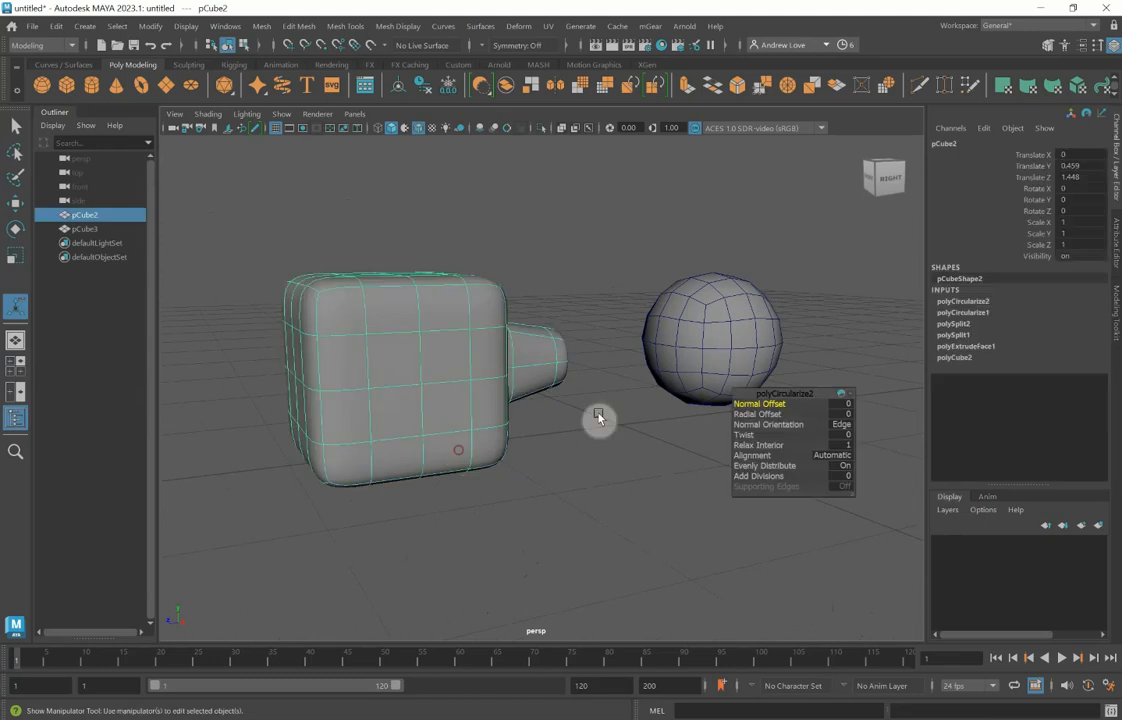
pyautogui.click(697, 357)
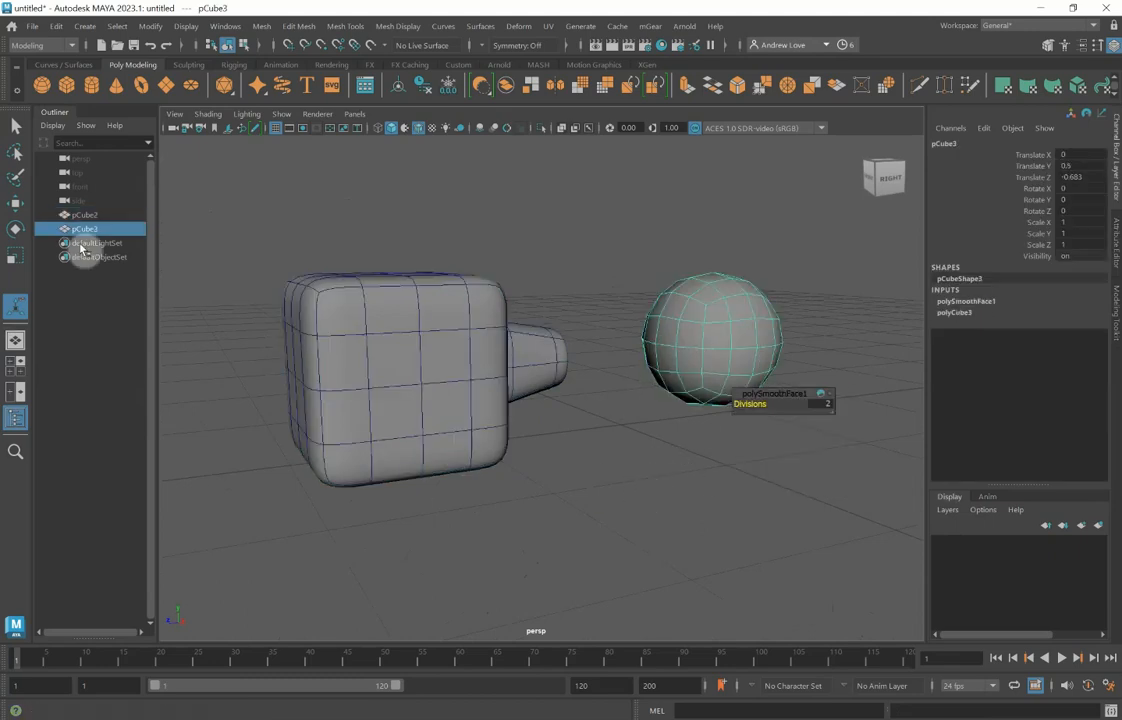
pyautogui.keyDown('alt'); pyautogui.moveTo(487, 482); pyautogui.dragTo(513, 546); pyautogui.keyUp('alt')
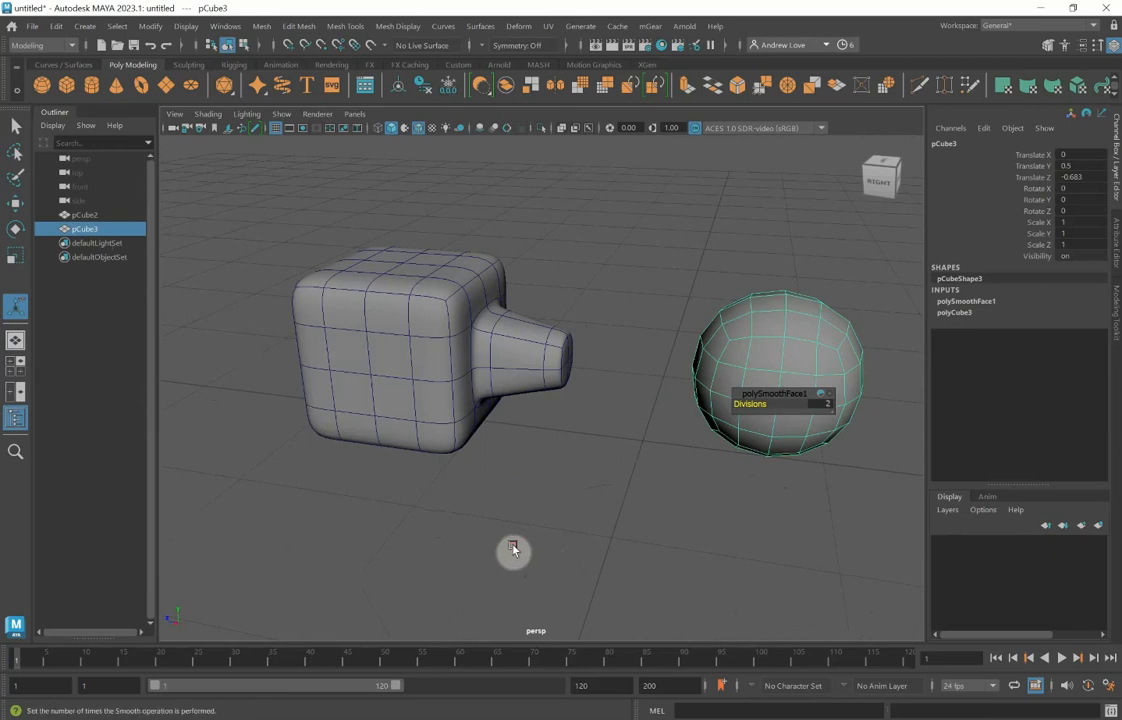
pyautogui.keyDown('shift'); pyautogui.click(430, 415); pyautogui.keyUp('shift')
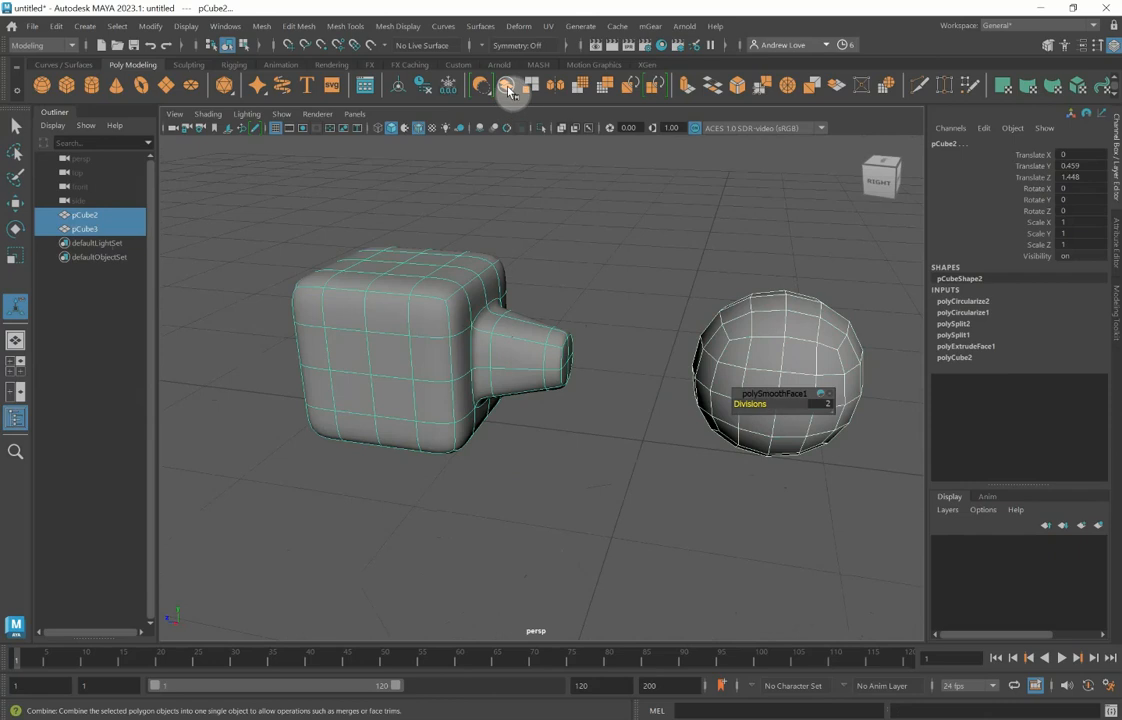
pyautogui.click(507, 87)
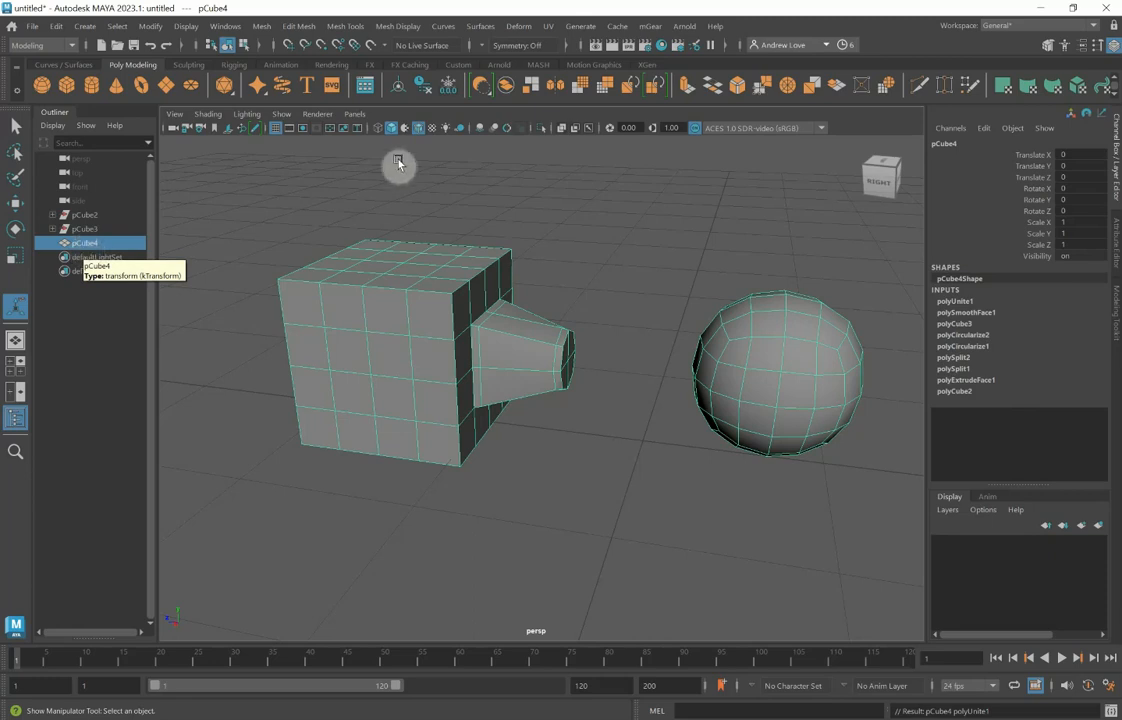
pyautogui.click(424, 86)
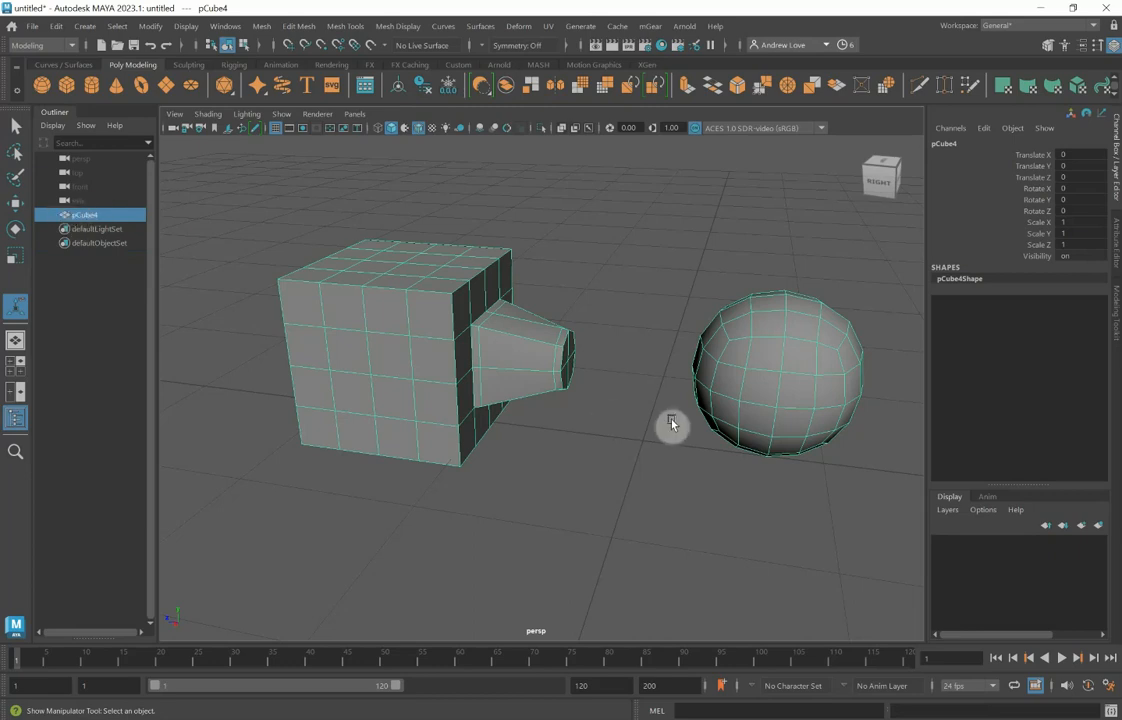
# Step: Delete the four faces capping the extrusion's tip in face mode so that its end is open
pyautogui.moveTo(640, 480)
pyautogui.keyDown('alt'); pyautogui.mouseDown()
pyautogui.moveTo(701, 484)
pyautogui.moveTo(615, 445)
pyautogui.moveTo(604, 456)
pyautogui.moveTo(616, 471)
pyautogui.moveTo(589, 471)
pyautogui.moveTo(621, 468)
pyautogui.mouseUp(); pyautogui.keyUp('alt')
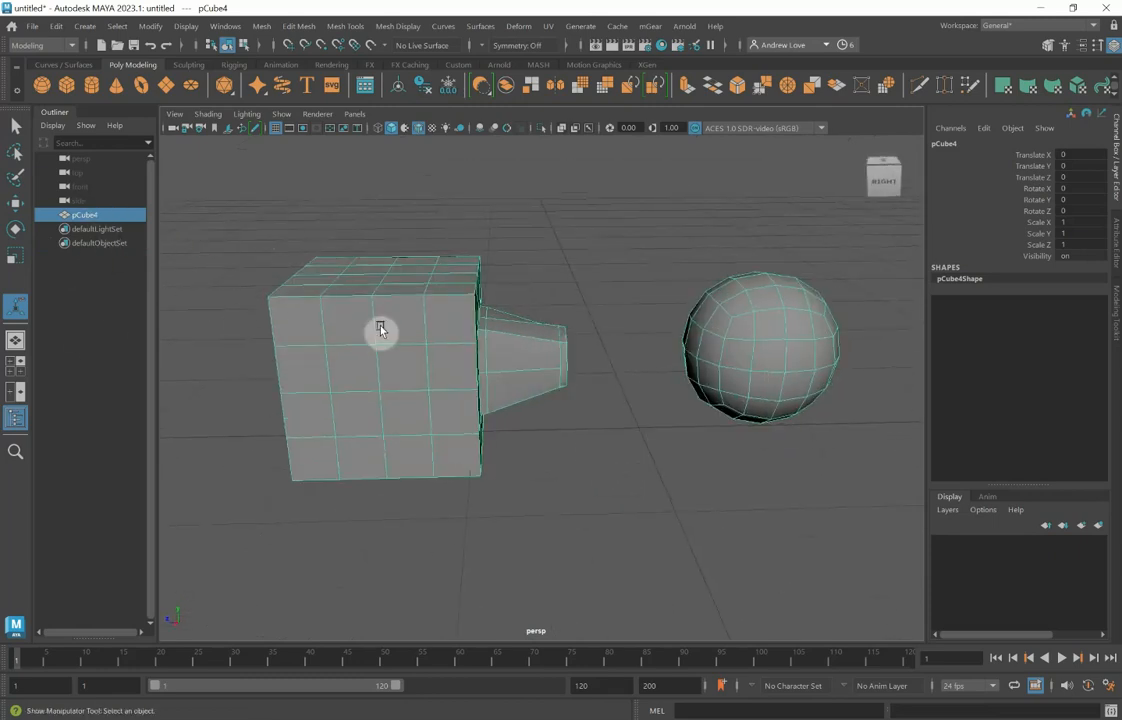
pyautogui.keyDown('alt'); pyautogui.moveTo(381, 330); pyautogui.dragTo(483, 327); pyautogui.keyUp('alt')
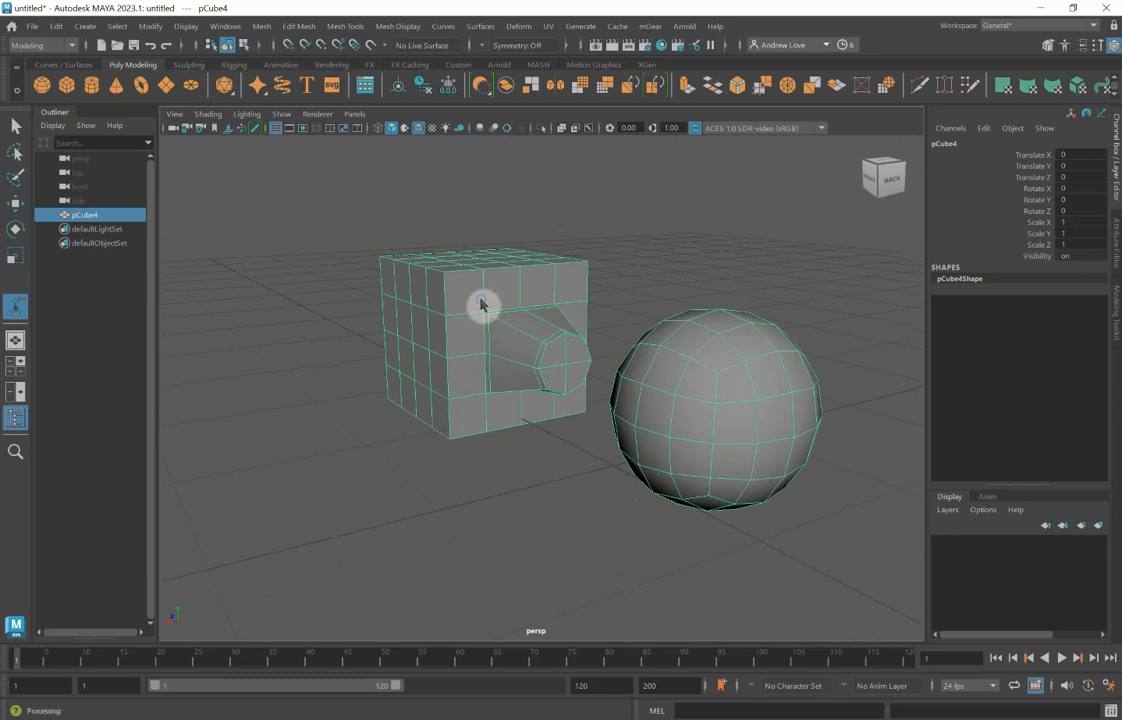
pyautogui.moveTo(481, 303); pyautogui.dragTo(491, 343, button='right')
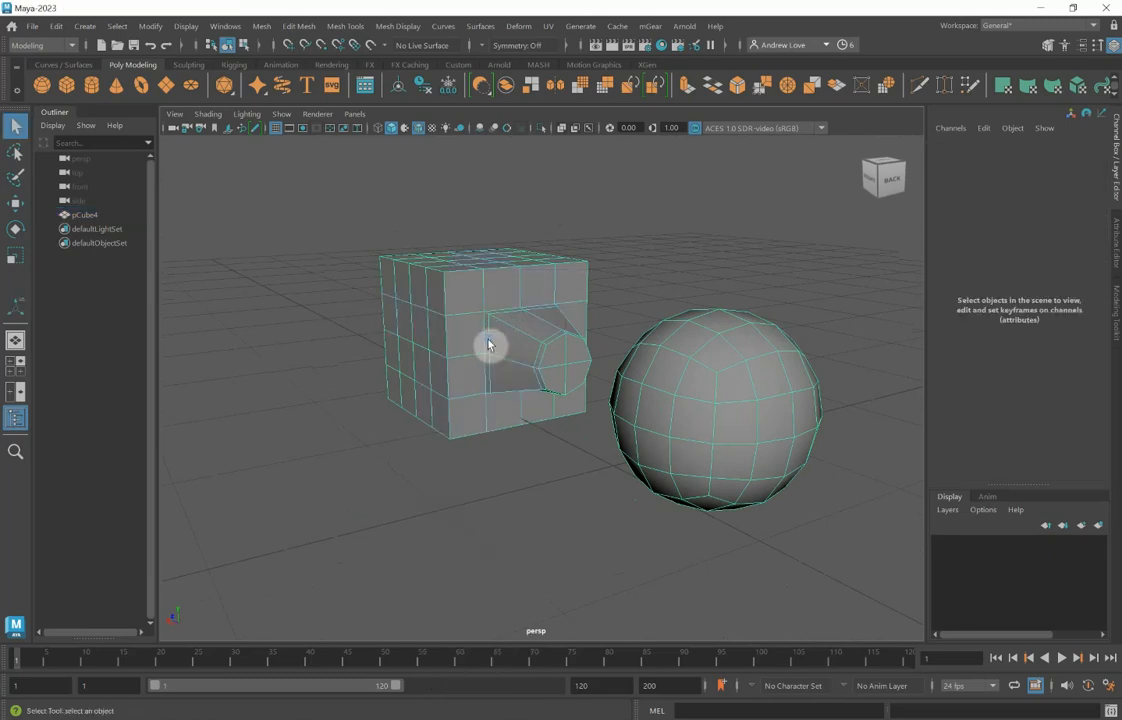
pyautogui.scroll(4, 491, 343)
pyautogui.click(568, 336)
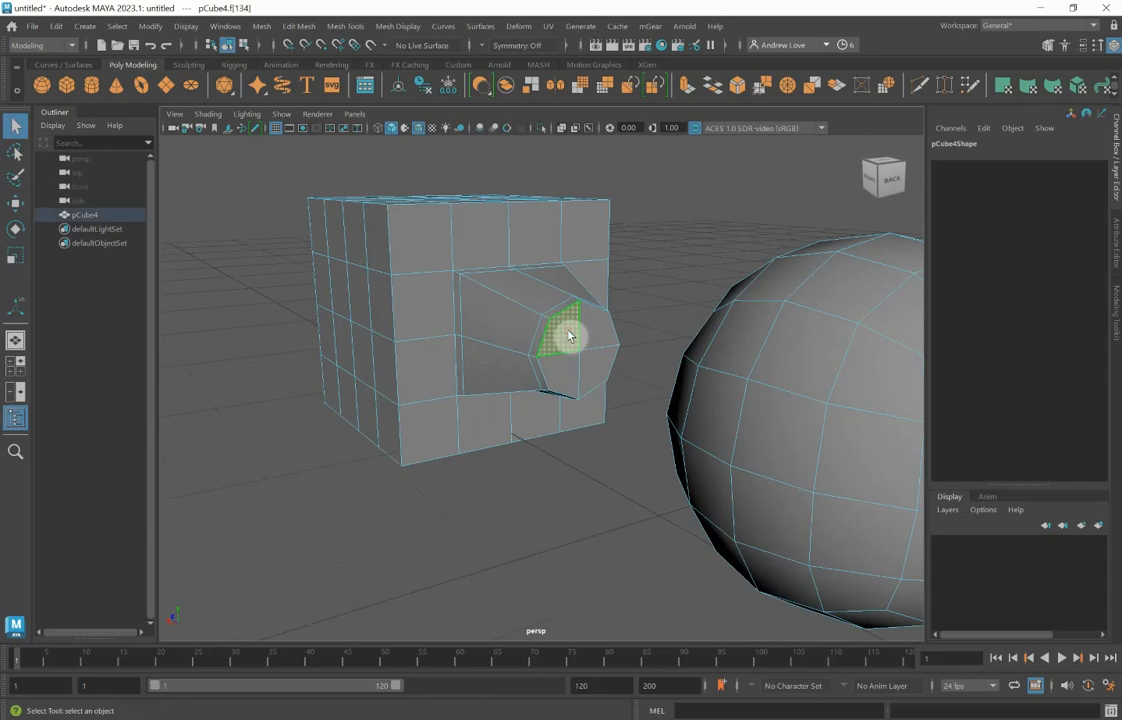
pyautogui.press('Delete')
pyautogui.click(588, 334)
pyautogui.press('Delete')
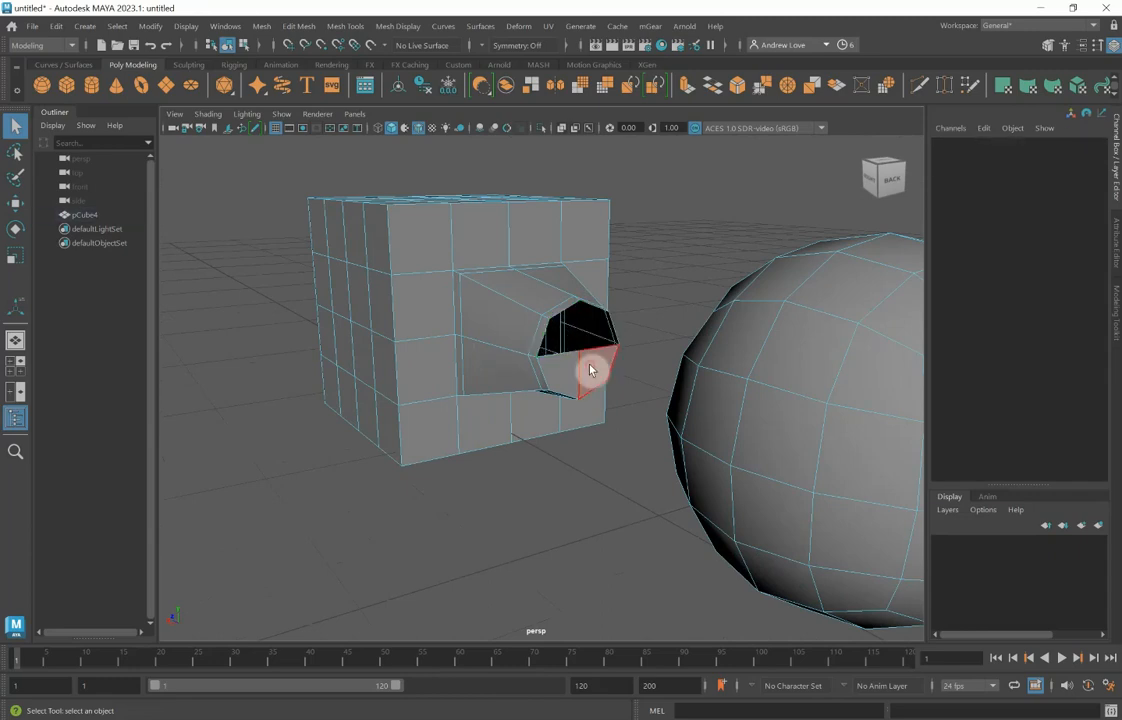
pyautogui.click(590, 370)
pyautogui.press('Delete')
pyautogui.click(566, 374)
pyautogui.press('Delete')
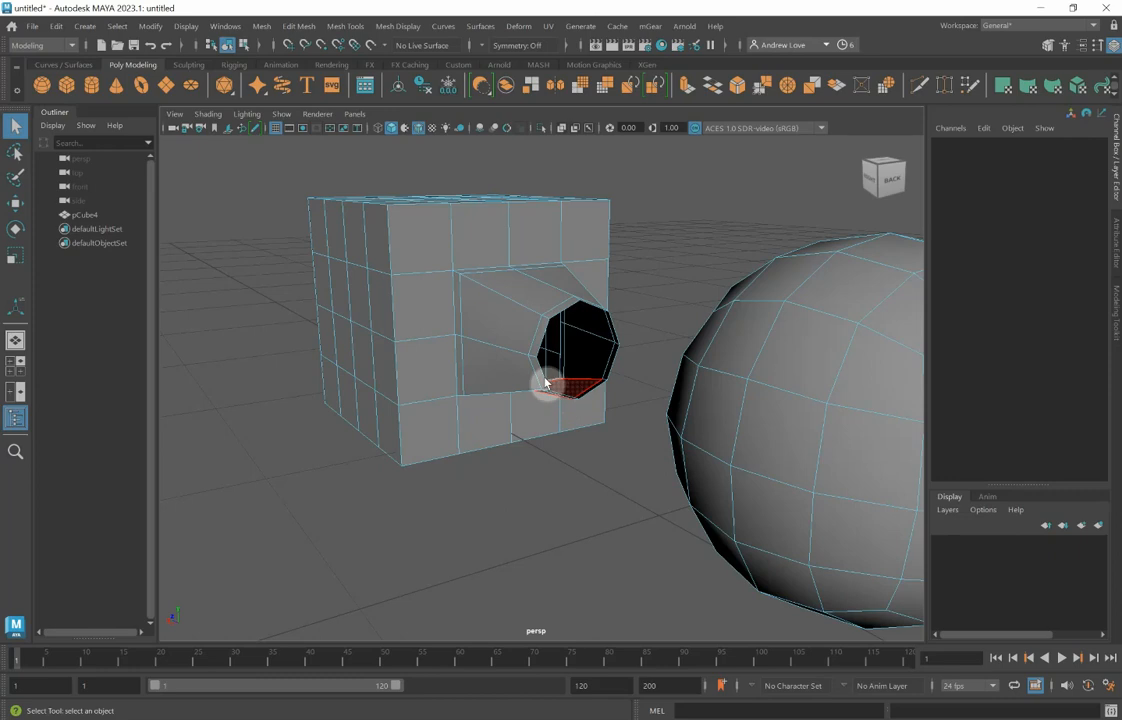
# Step: Delete the block of four faces on the sphere's side that faces the extrusion's open end
pyautogui.keyDown('alt'); pyautogui.moveTo(433, 497); pyautogui.dragTo(591, 464); pyautogui.keyUp('alt')
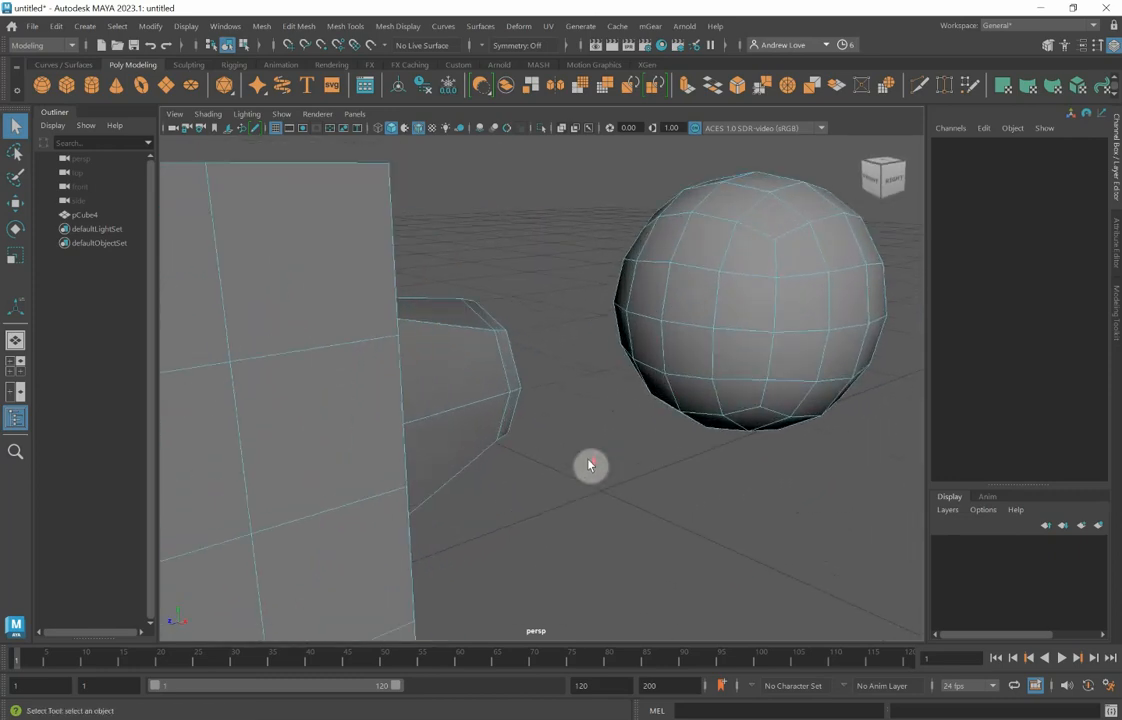
pyautogui.click(650, 346)
pyautogui.press('Delete')
pyautogui.click(686, 348)
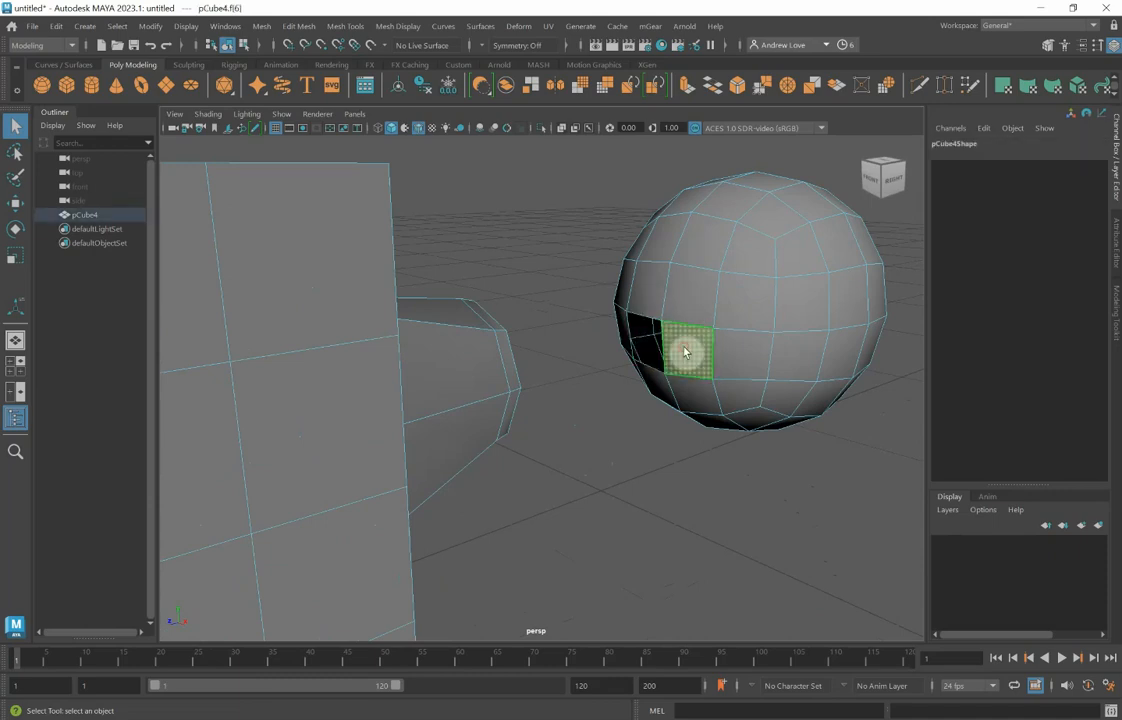
pyautogui.press('Delete')
pyautogui.click(686, 311)
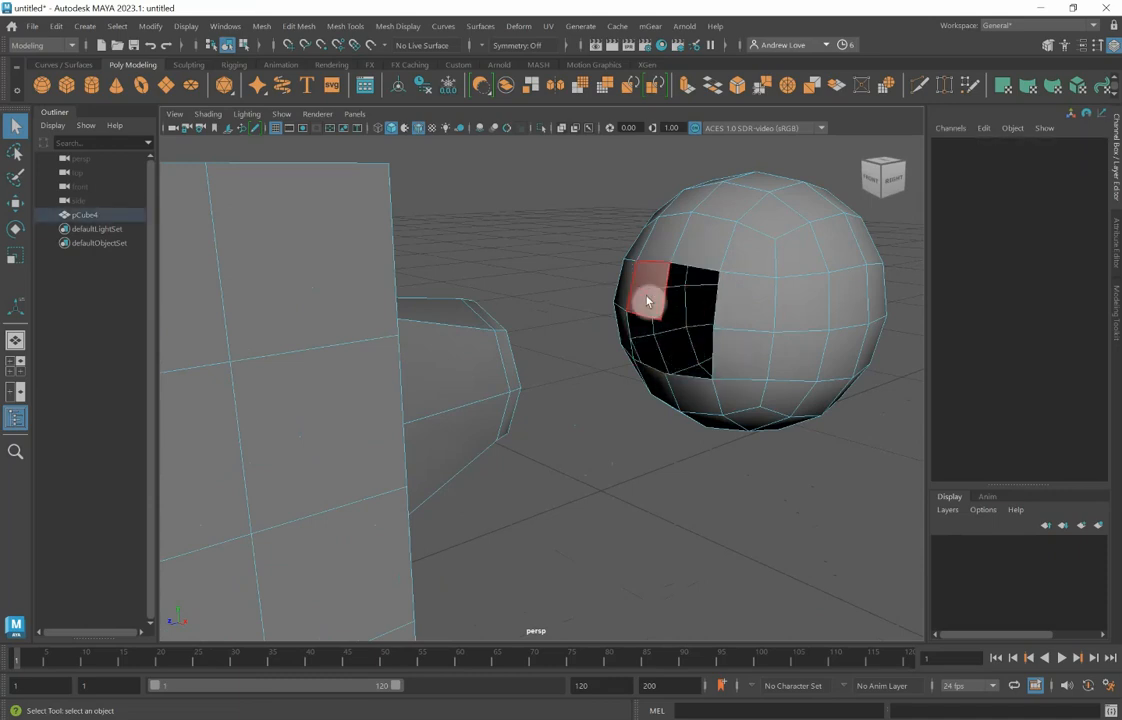
pyautogui.press('Delete')
# Step: Bridge the extrusion's open border edges to the sphere's hole edges with a linear curve and 0 divisions, and clear the selection
pyautogui.keyDown('alt'); pyautogui.moveTo(681, 449); pyautogui.dragTo(605, 465); pyautogui.keyUp('alt')
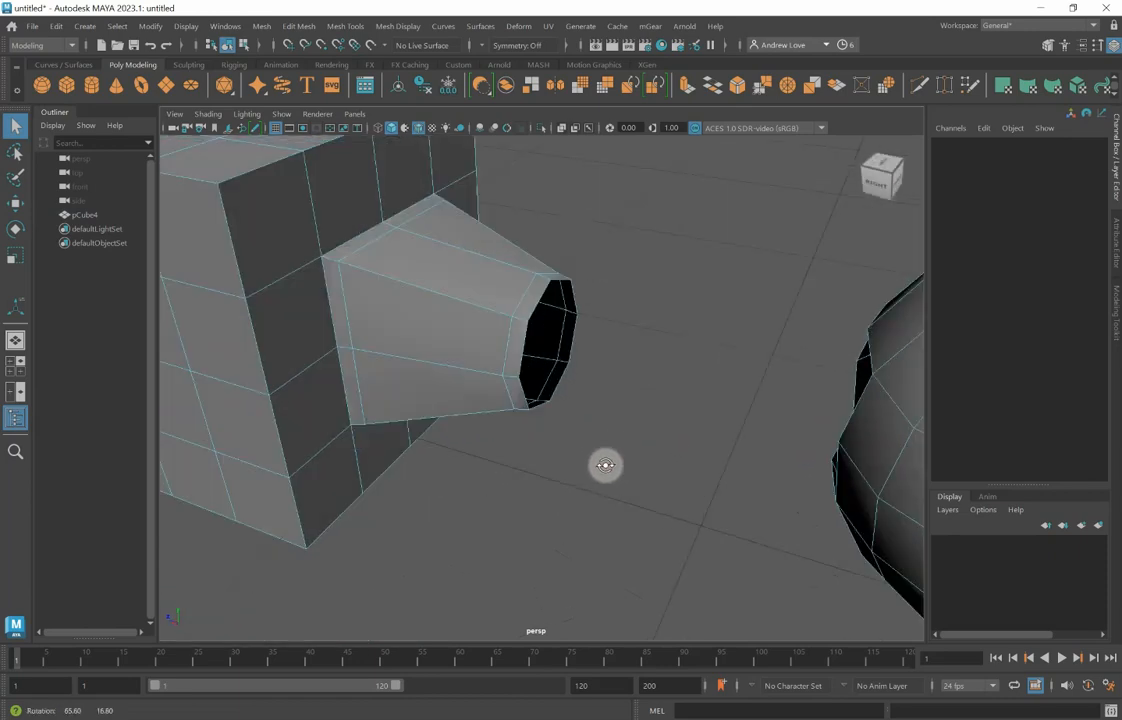
pyautogui.rightClick(346, 288)
pyautogui.click(356, 246)
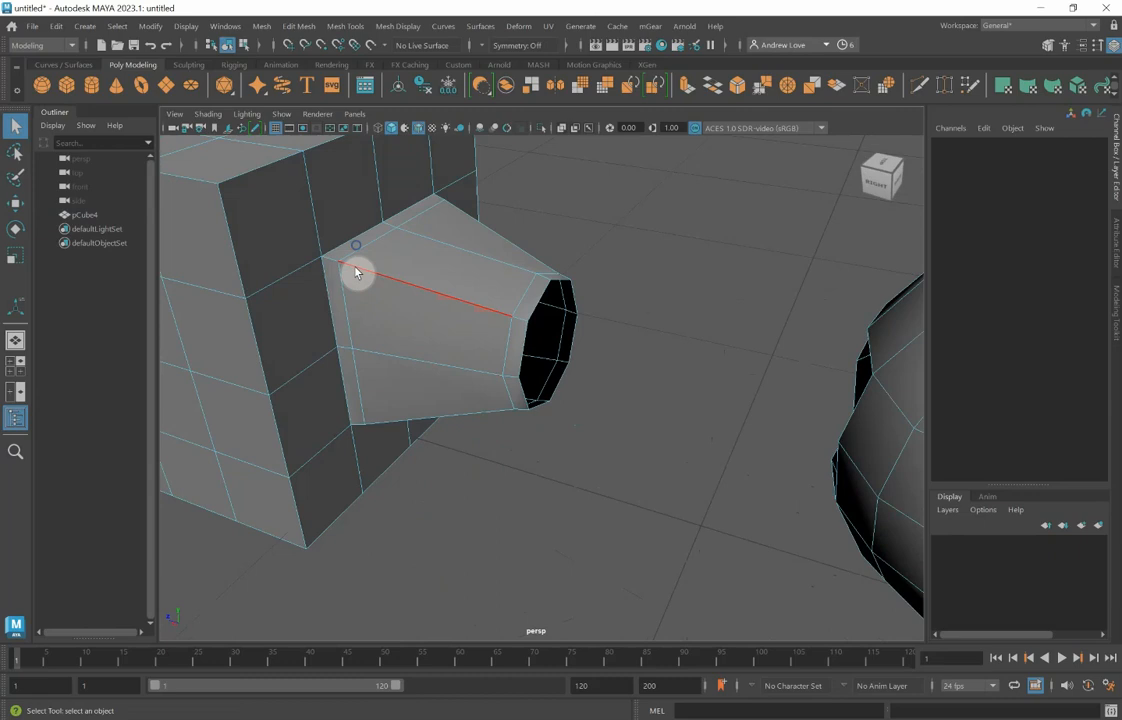
pyautogui.click(538, 306)
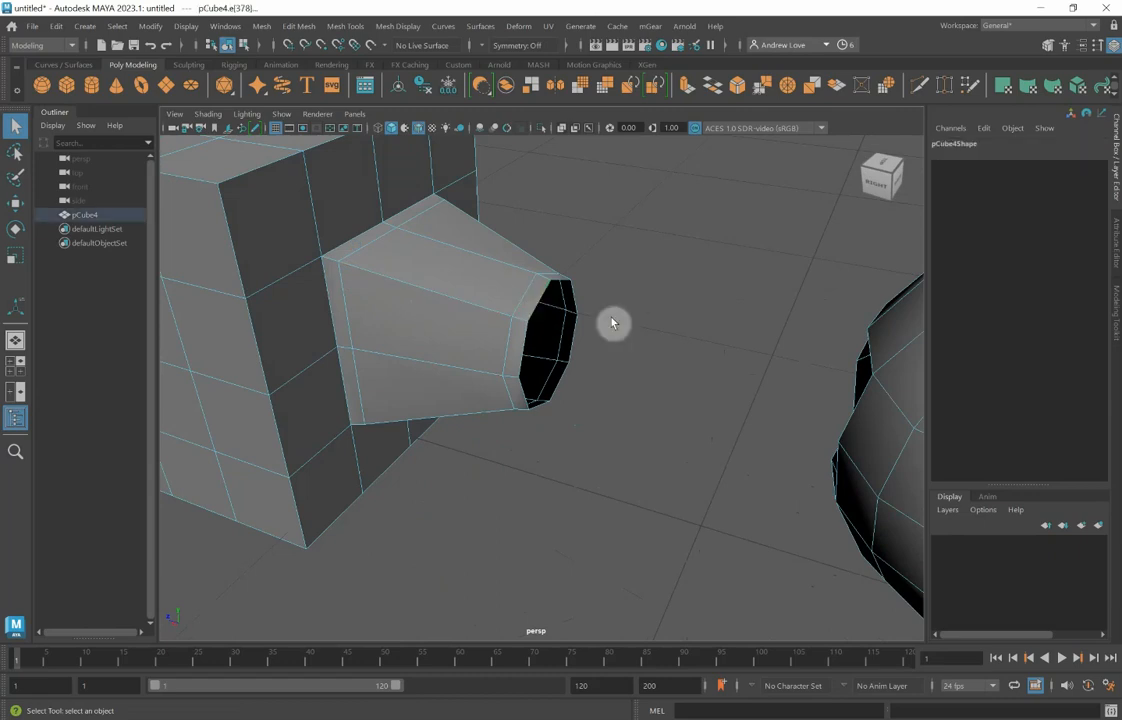
pyautogui.keyDown('alt'); pyautogui.moveTo(628, 353); pyautogui.dragTo(671, 353); pyautogui.keyUp('alt')
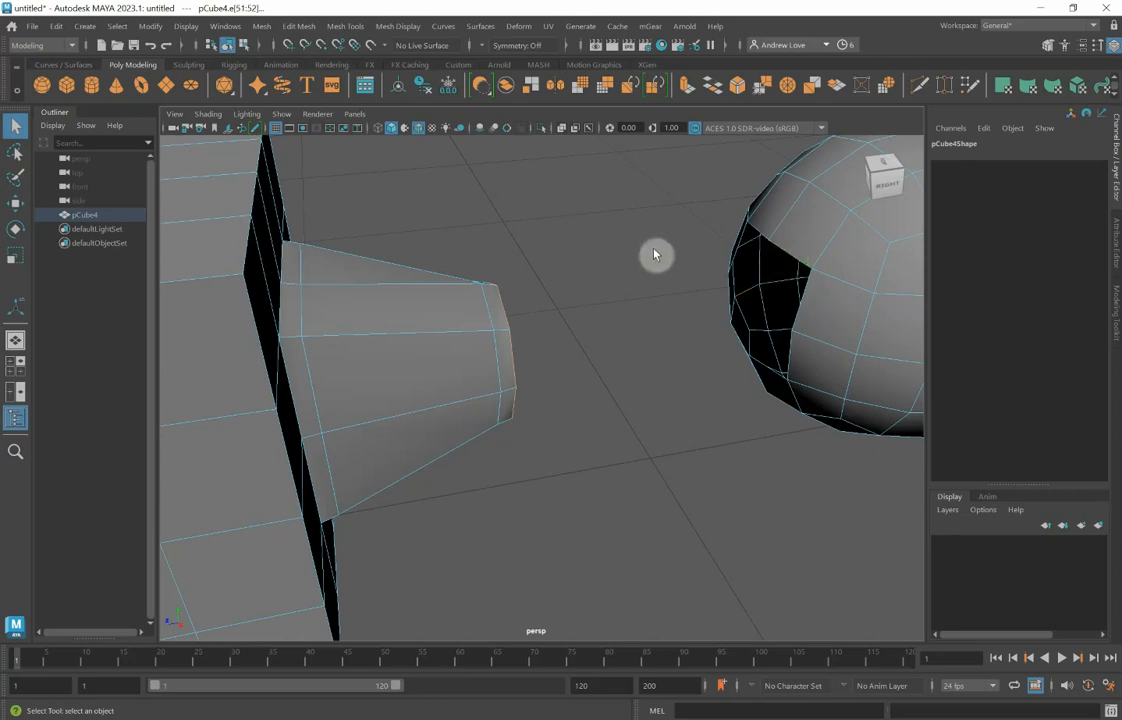
pyautogui.click(714, 90)
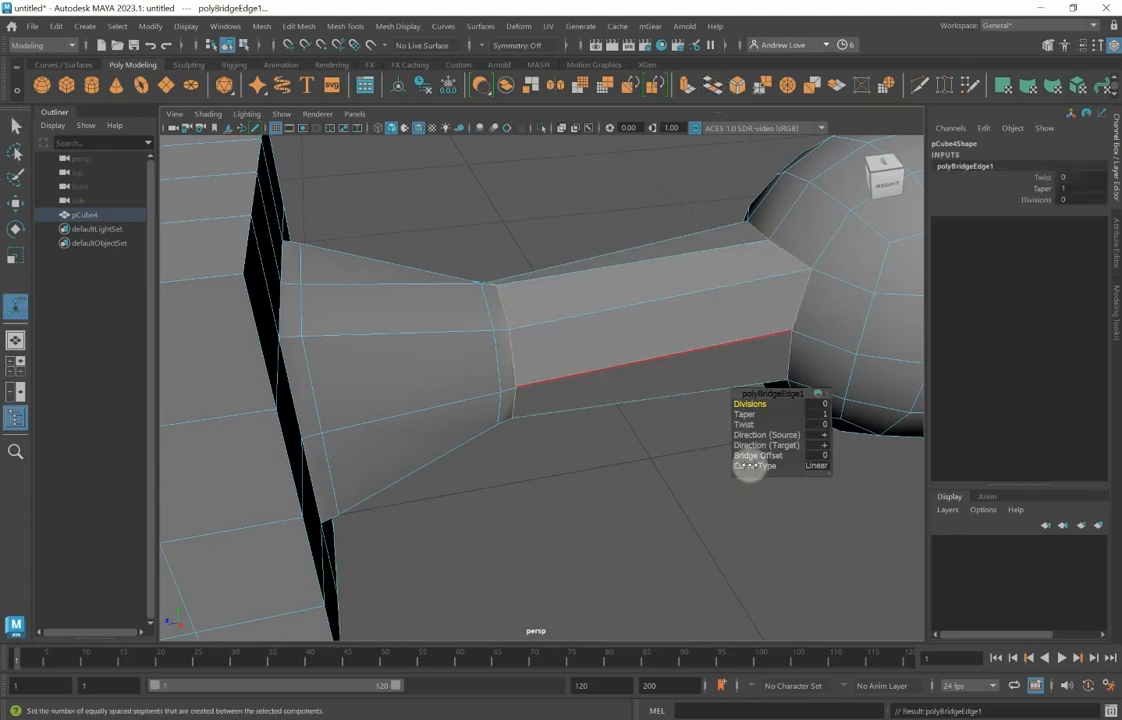
pyautogui.moveTo(566, 556)
pyautogui.keyDown('alt'); pyautogui.mouseDown()
pyautogui.moveTo(666, 568)
pyautogui.moveTo(719, 543)
pyautogui.moveTo(714, 533)
pyautogui.moveTo(613, 558)
pyautogui.moveTo(576, 542)
pyautogui.mouseUp(); pyautogui.keyUp('alt')
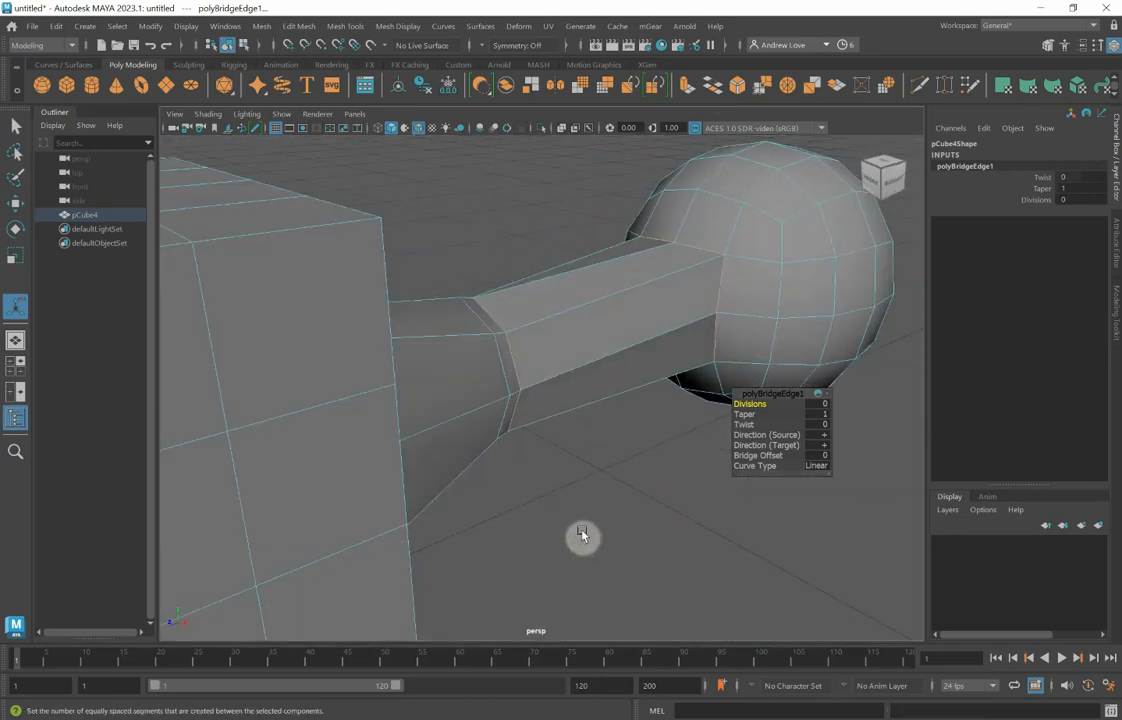
pyautogui.click(593, 528)
pyautogui.scroll(-4, 591, 528)
pyautogui.keyDown('alt'); pyautogui.moveTo(484, 547); pyautogui.dragTo(407, 545); pyautogui.keyUp('alt')
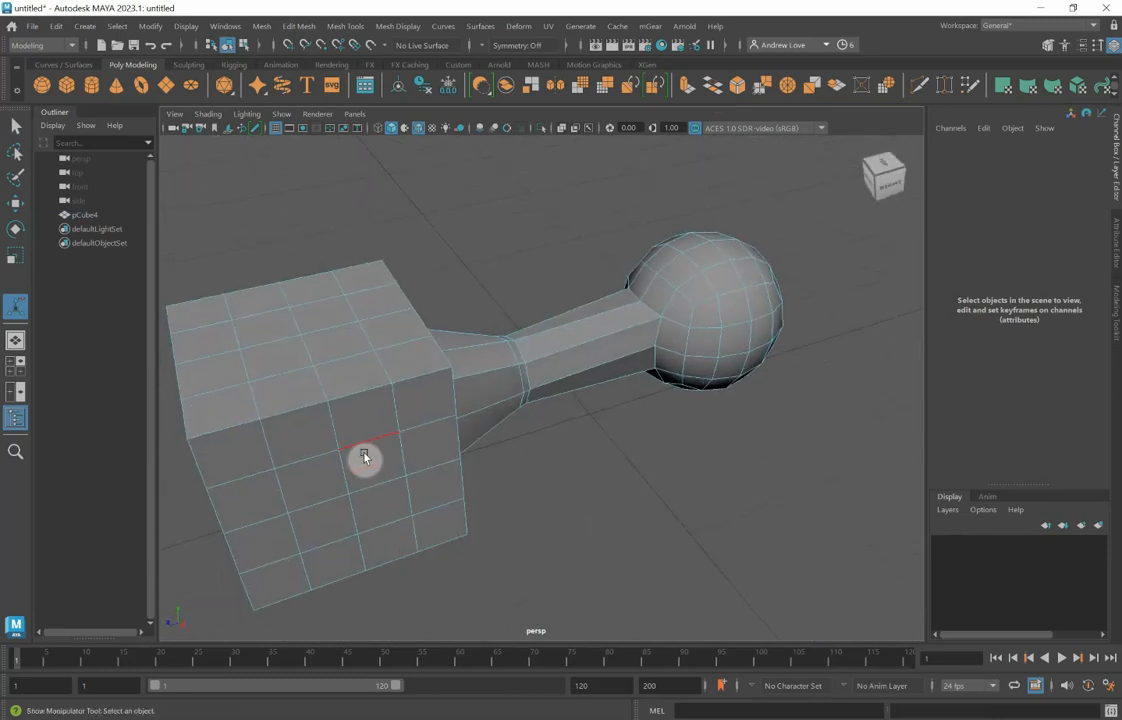
# Step: Return the bridged mesh to object mode and turn on its smooth preview, leaving nothing selected
pyautogui.moveTo(364, 457); pyautogui.dragTo(426, 303, button='right')
pyautogui.press('q')
pyautogui.click(636, 448)
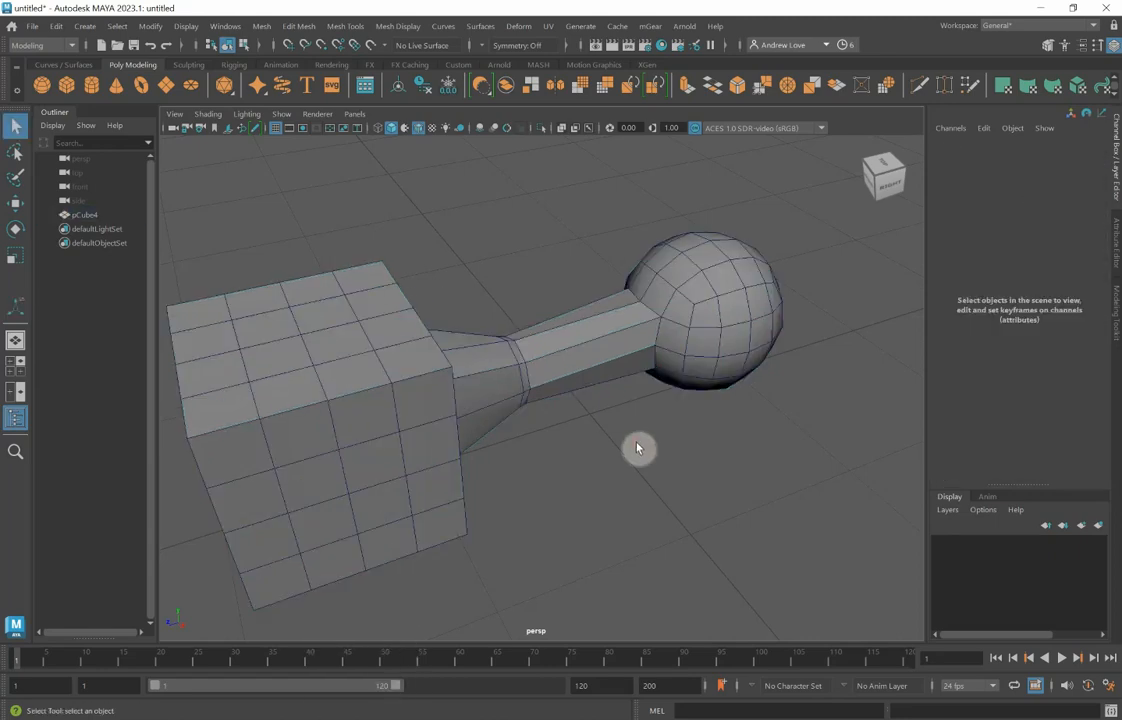
pyautogui.keyDown('alt'); pyautogui.moveTo(636, 448); pyautogui.dragTo(628, 473); pyautogui.keyUp('alt')
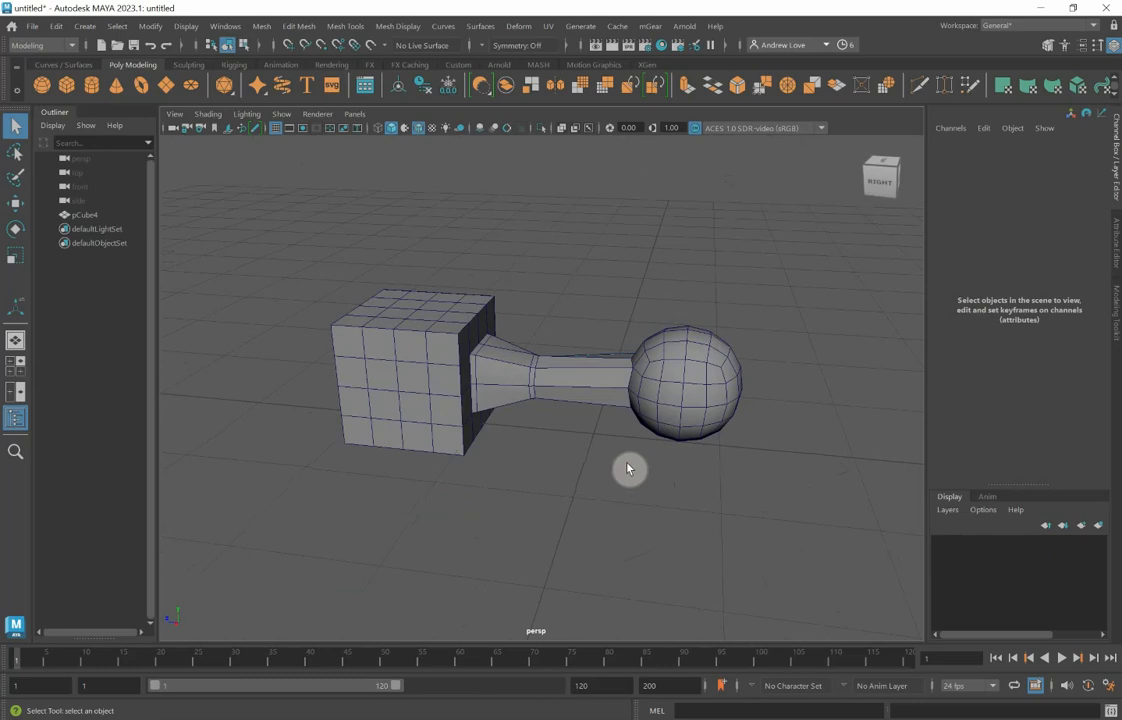
pyautogui.click(514, 393)
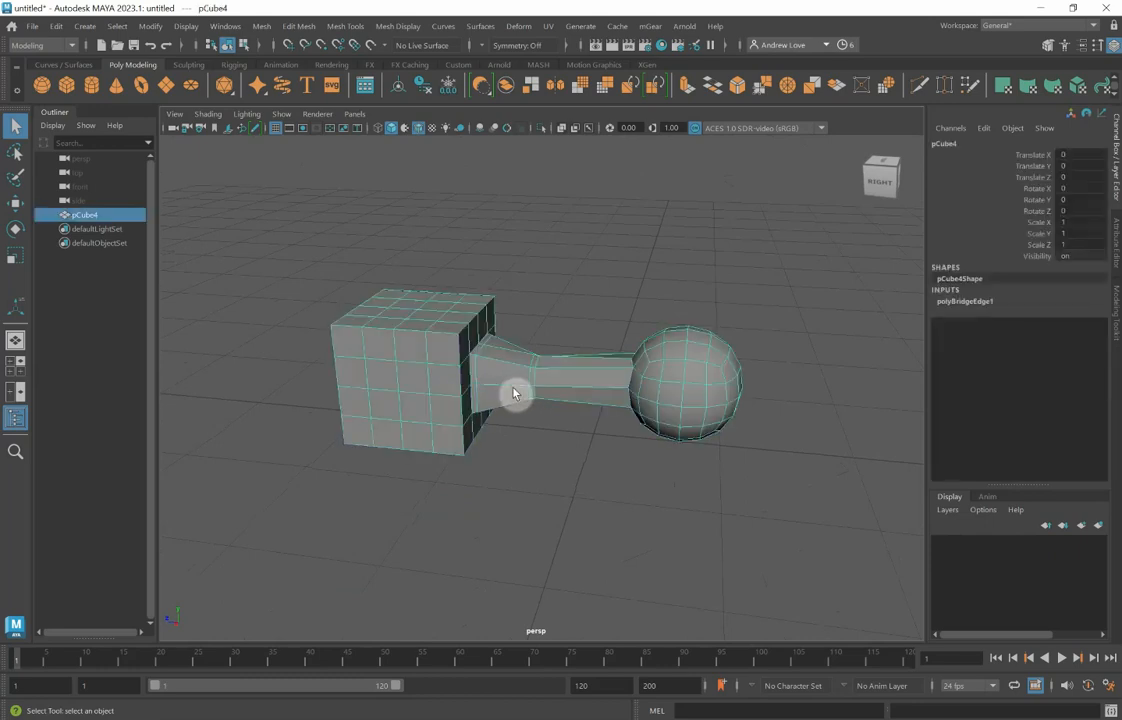
pyautogui.press('3')
pyautogui.click(551, 489)
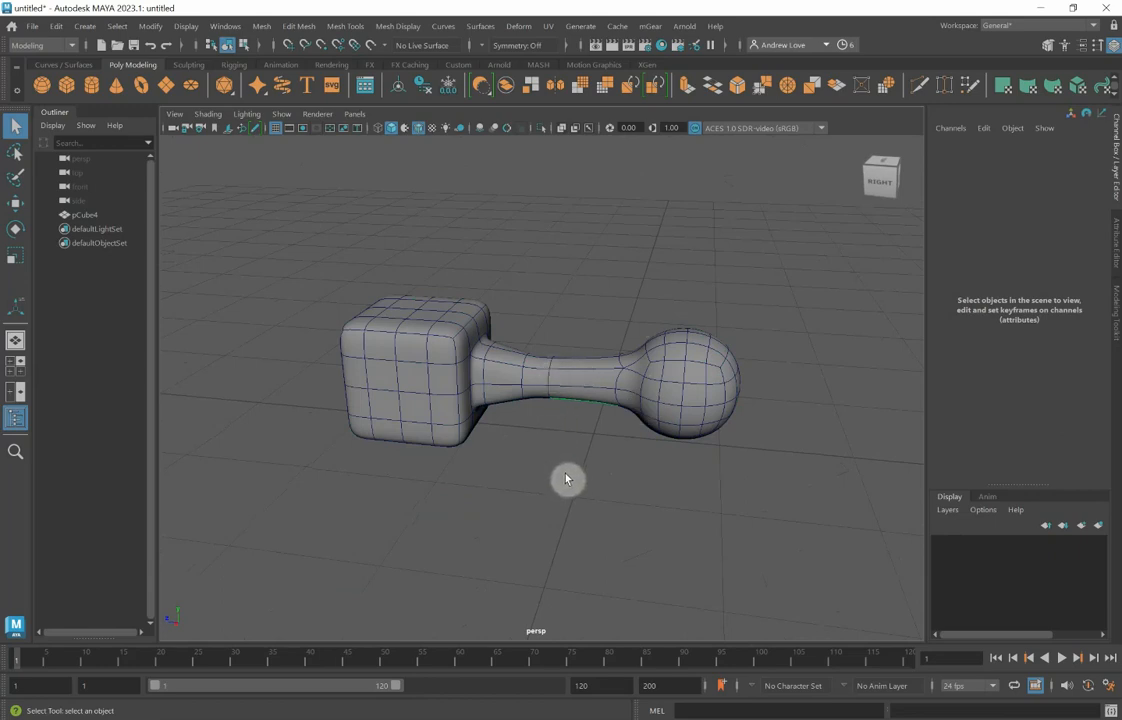
pyautogui.keyDown('alt'); pyautogui.moveTo(568, 476); pyautogui.dragTo(545, 476); pyautogui.keyUp('alt')
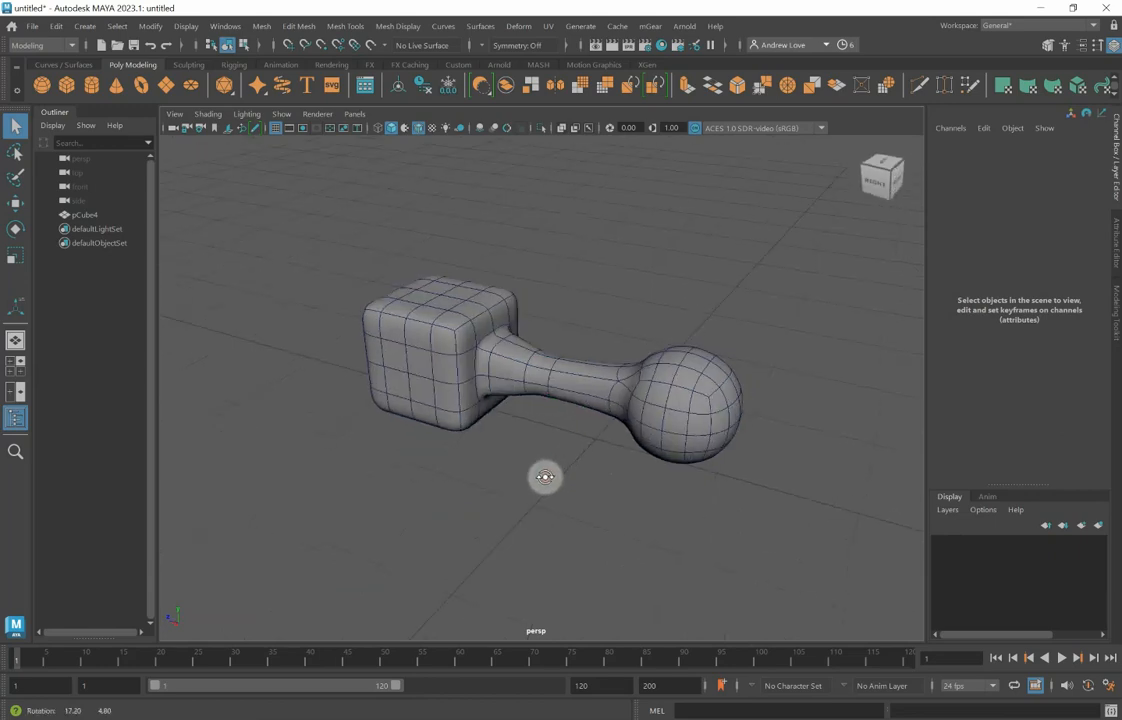
pyautogui.scroll(4, 546, 480)
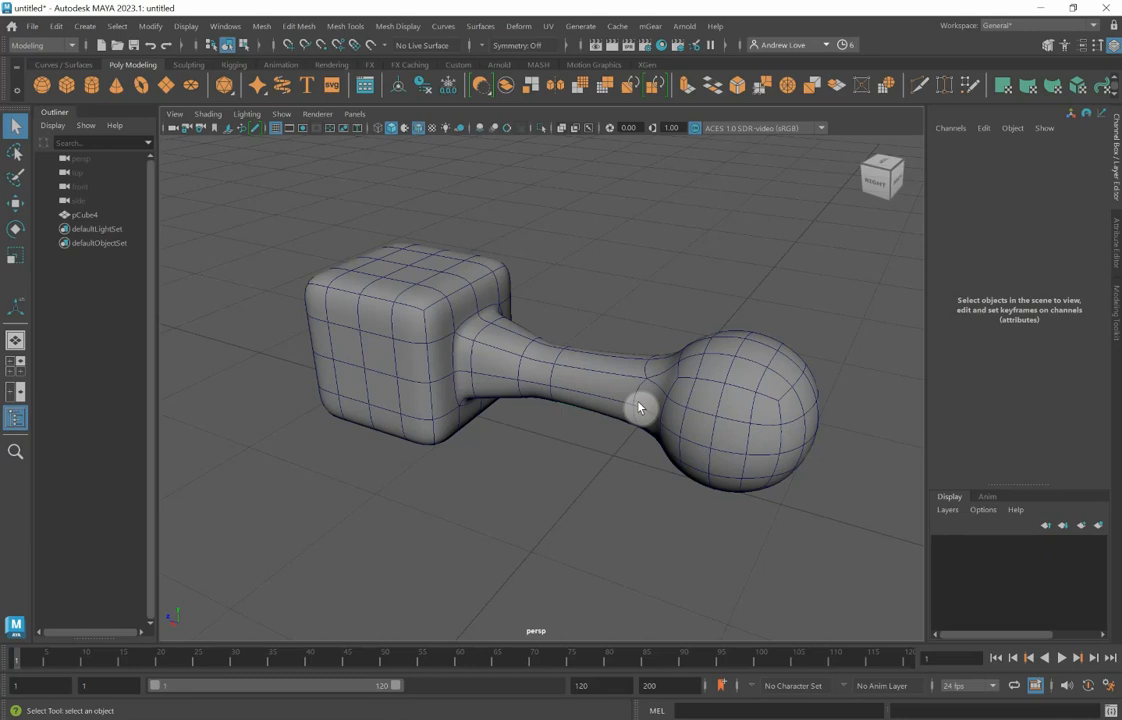
# Step: Create a polygon plane as a floor and set its X, Y and Z scale to 50
pyautogui.click(168, 86)
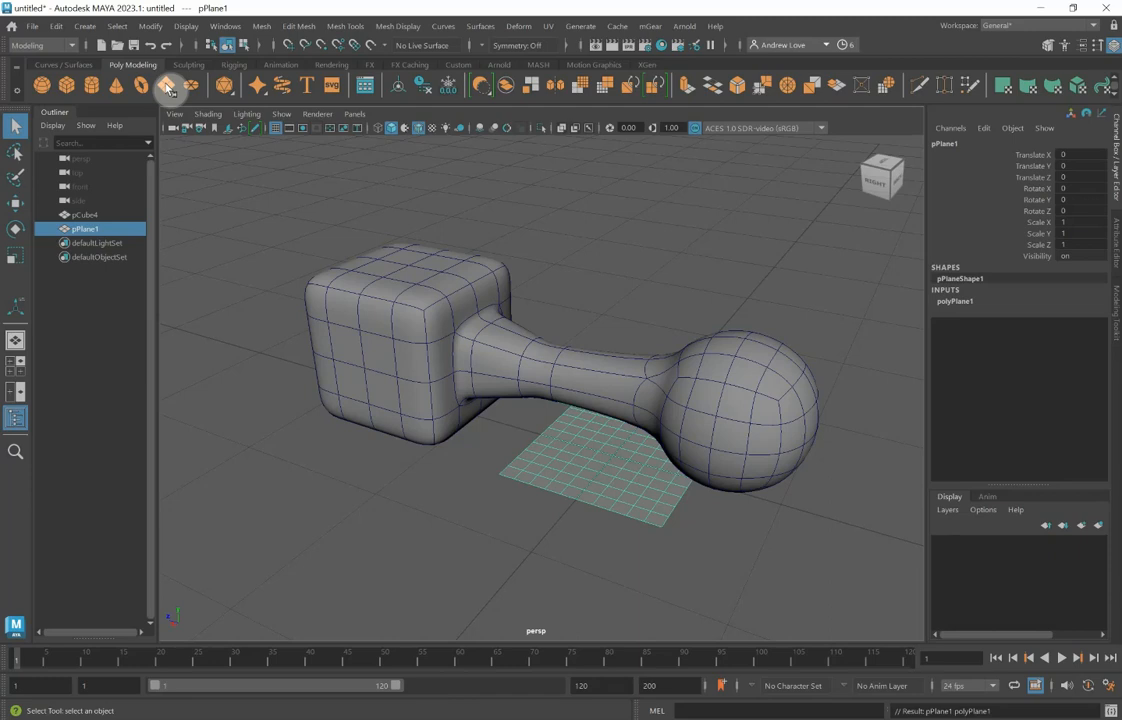
pyautogui.press('r')
pyautogui.moveTo(610, 455); pyautogui.dragTo(1116, 650)
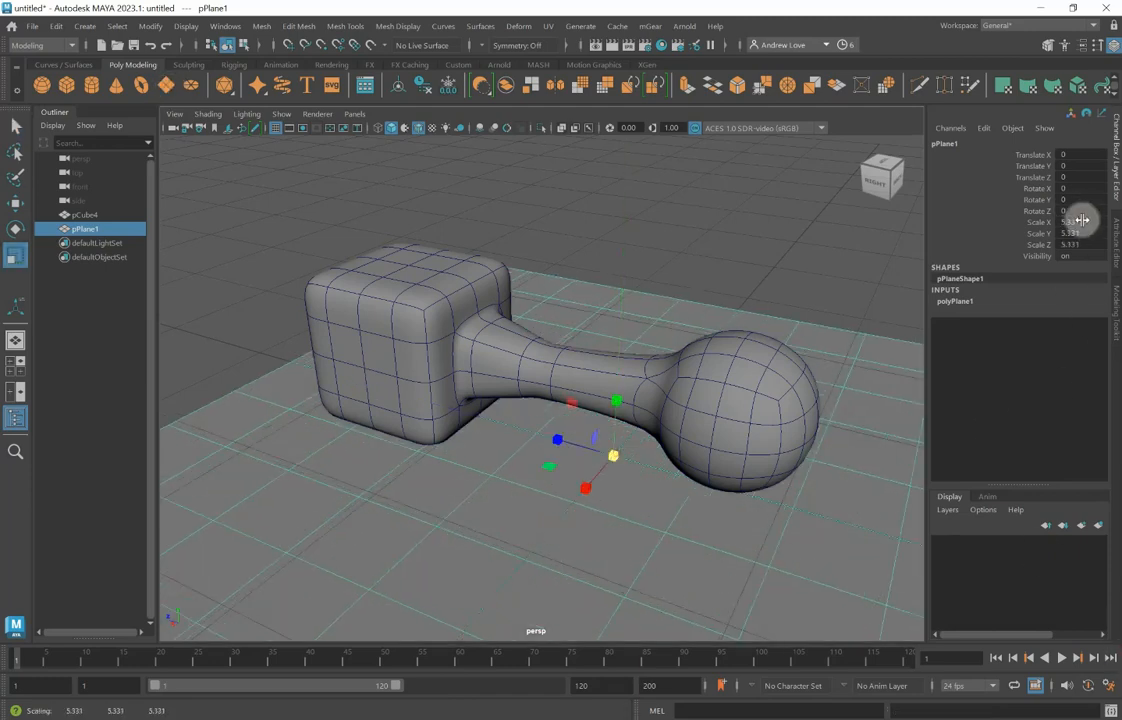
pyautogui.moveTo(1079, 221); pyautogui.dragTo(1074, 246)
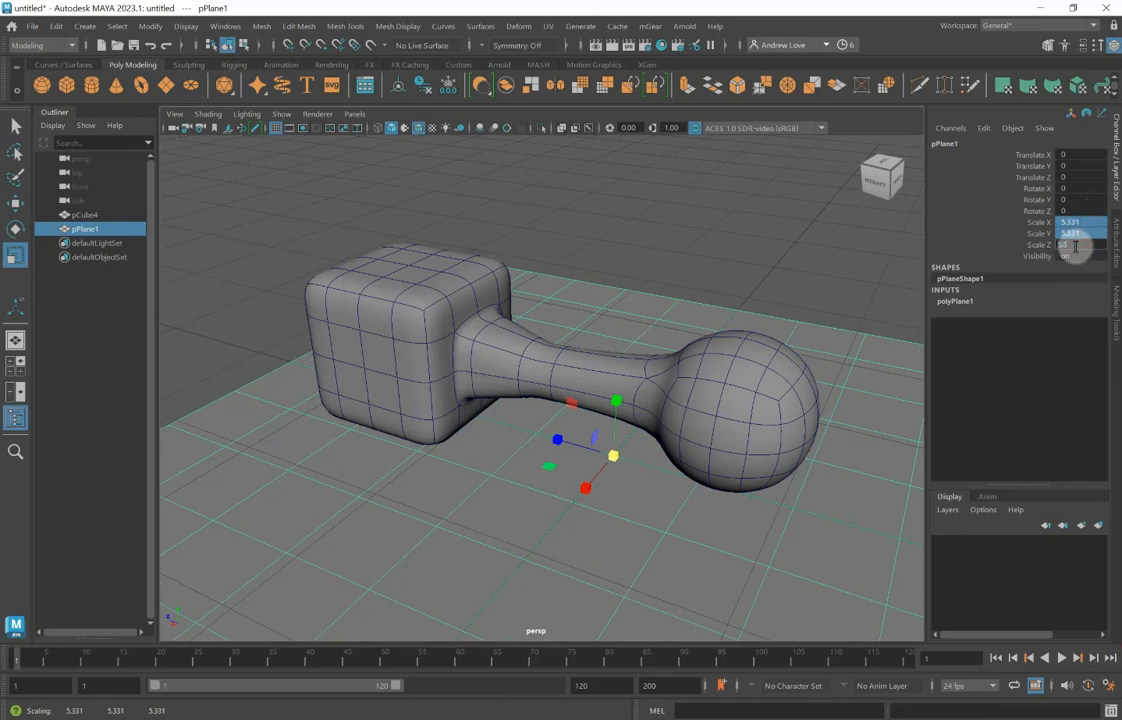
pyautogui.write('50')
pyautogui.press('Return')
pyautogui.scroll(-5, 656, 250)
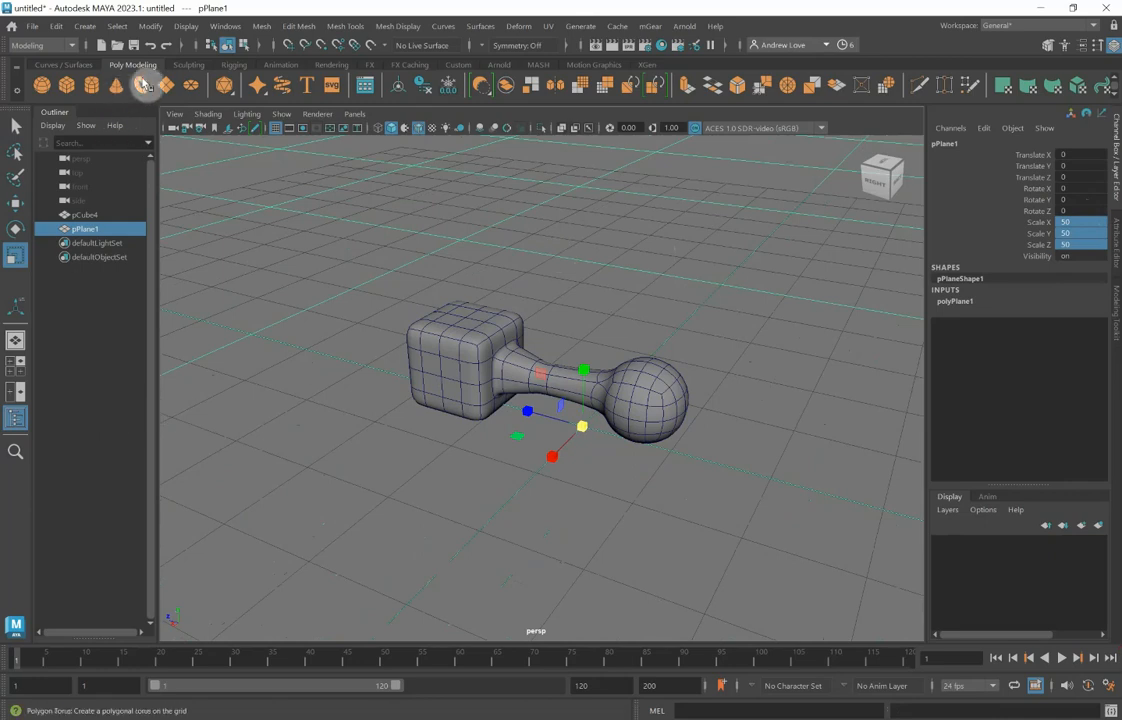
# Step: Add a point light and move it above the model, to about X 1.755 and Y 2.543
pyautogui.click(331, 65)
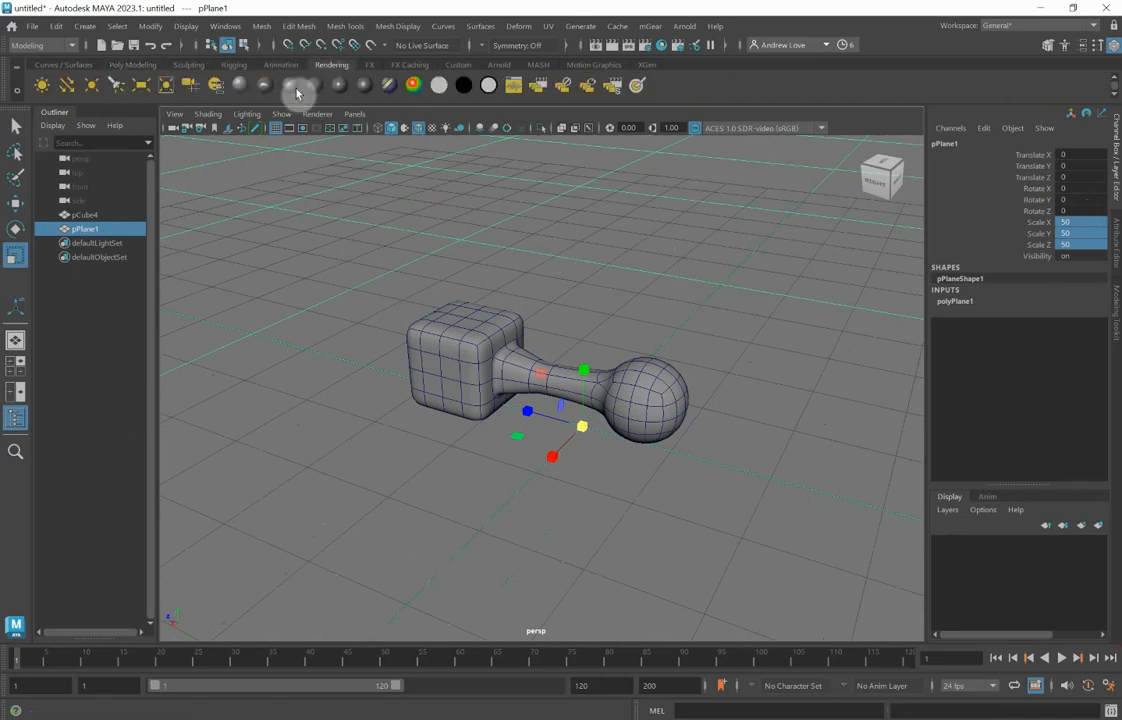
pyautogui.click(92, 88)
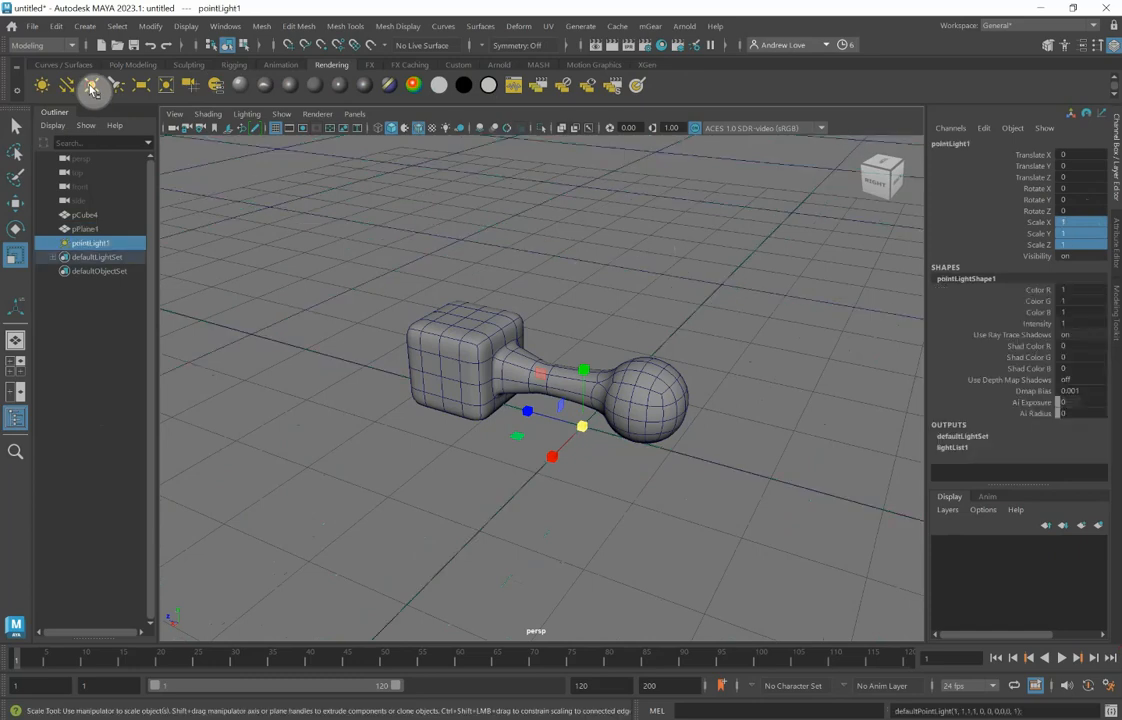
pyautogui.press('w')
pyautogui.moveTo(583, 371); pyautogui.dragTo(470, 285)
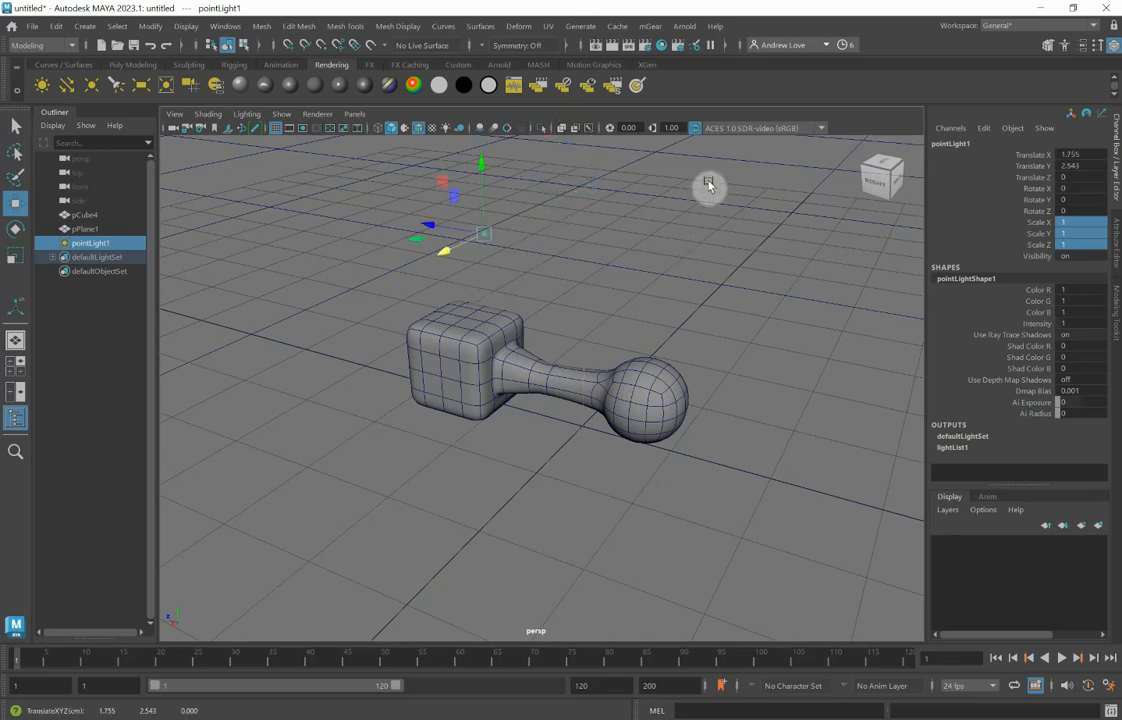
# Step: Render the perspective view in the Arnold RenderView and reposition the render window so that it is fully visible
pyautogui.click(685, 28)
pyautogui.click(705, 62)
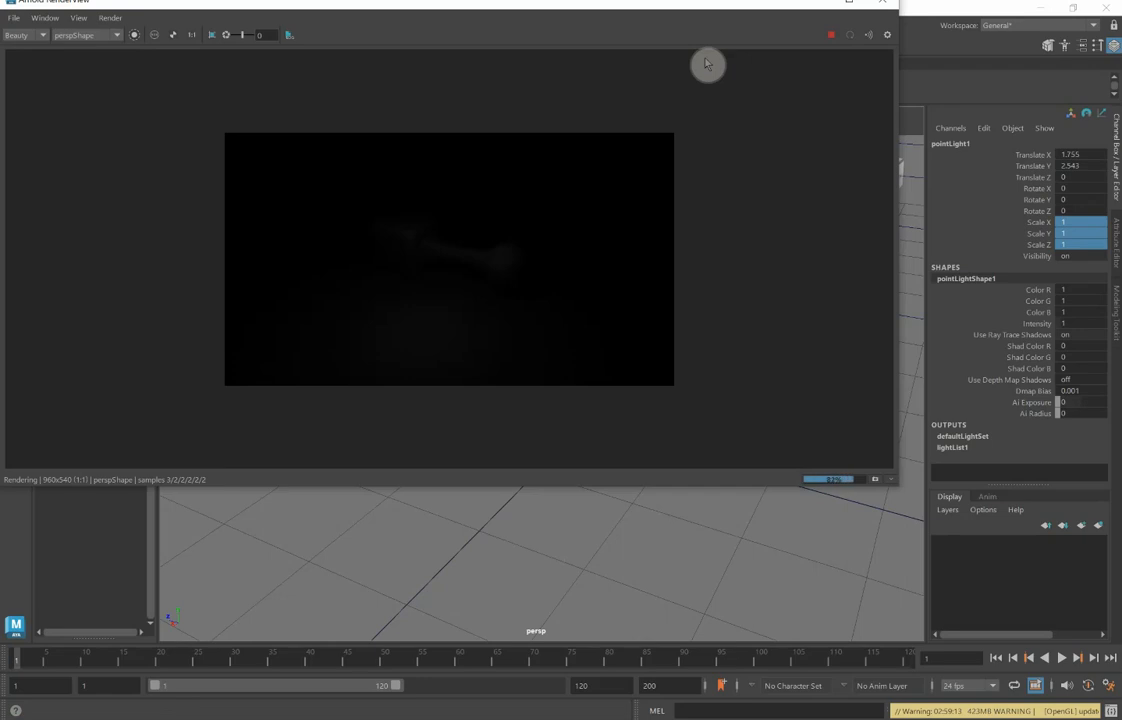
pyautogui.moveTo(656, 12); pyautogui.dragTo(729, 15)
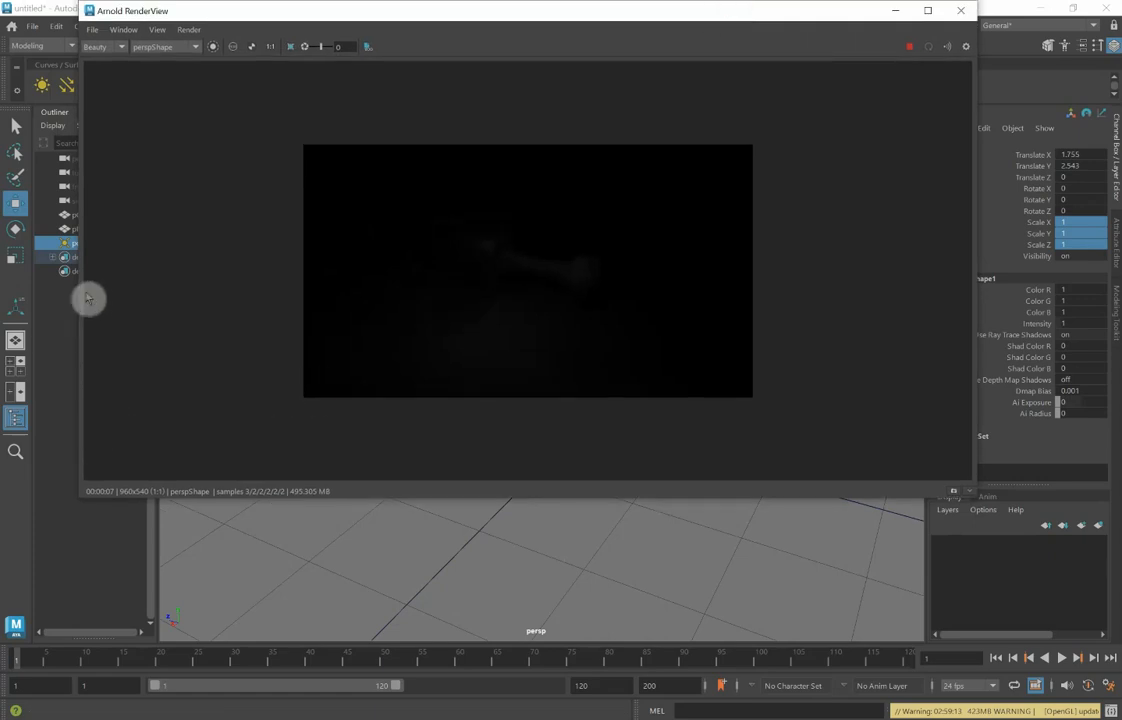
# Step: Set the point light's intensity to 50 in its shape attributes, narrowing the render window to make room for them
pyautogui.click(62, 240)
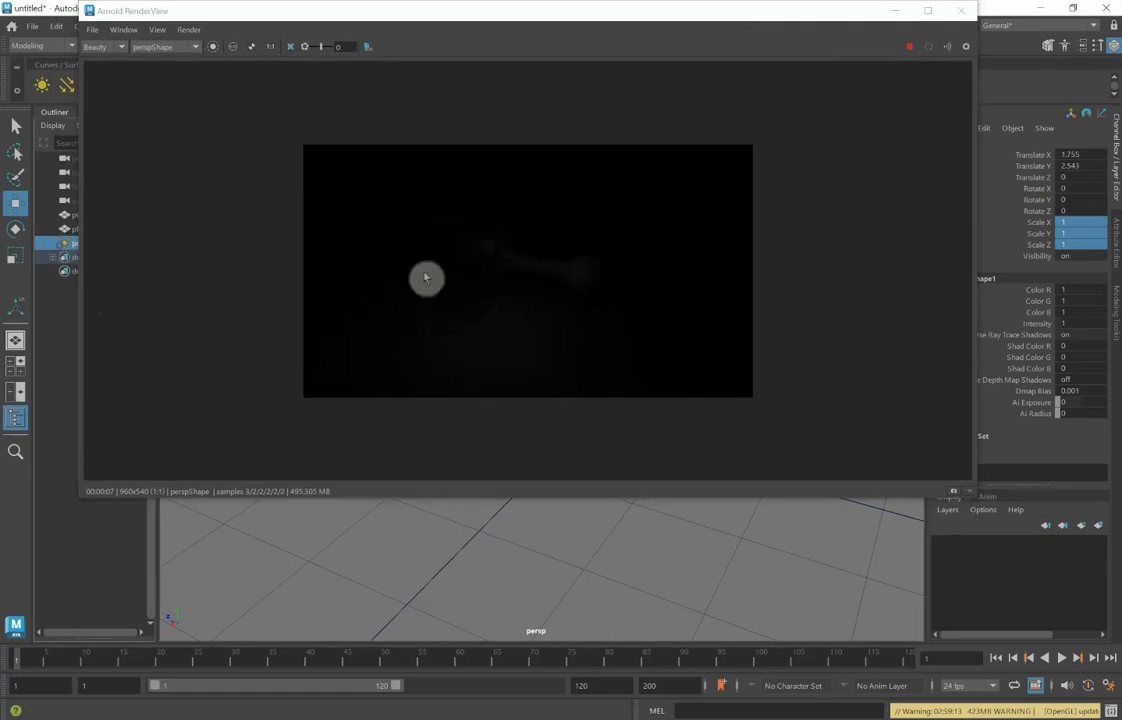
pyautogui.click(1117, 255)
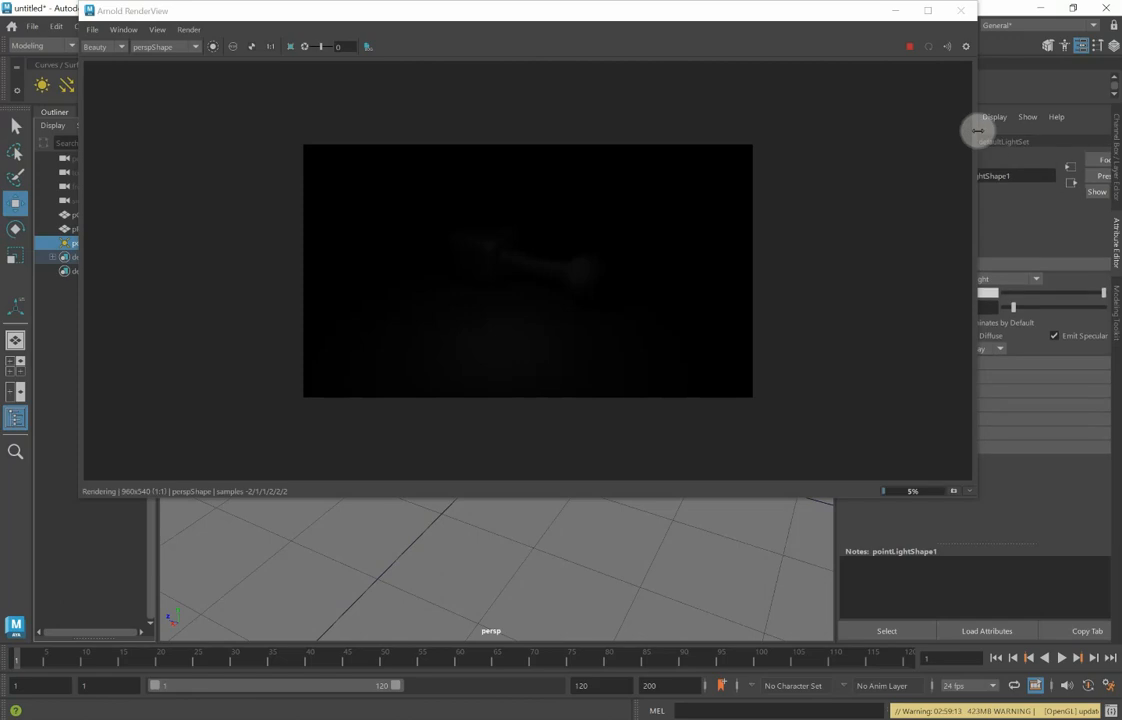
pyautogui.moveTo(977, 130); pyautogui.dragTo(779, 158)
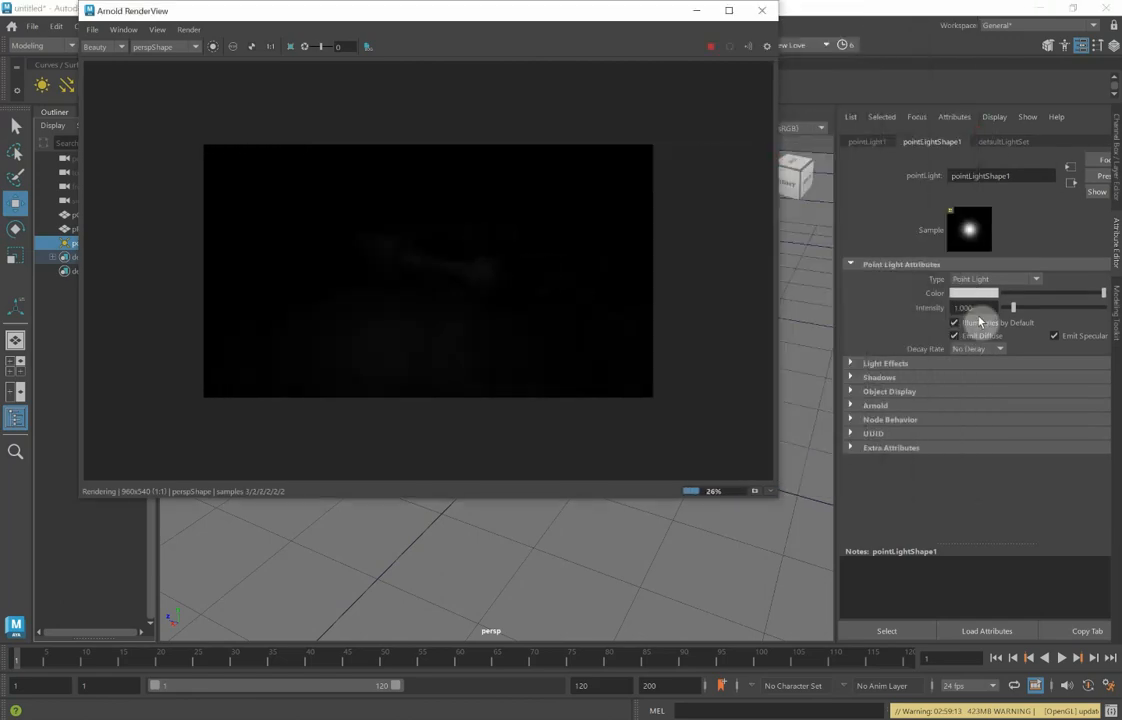
pyautogui.moveTo(977, 309); pyautogui.dragTo(922, 315)
pyautogui.write('50')
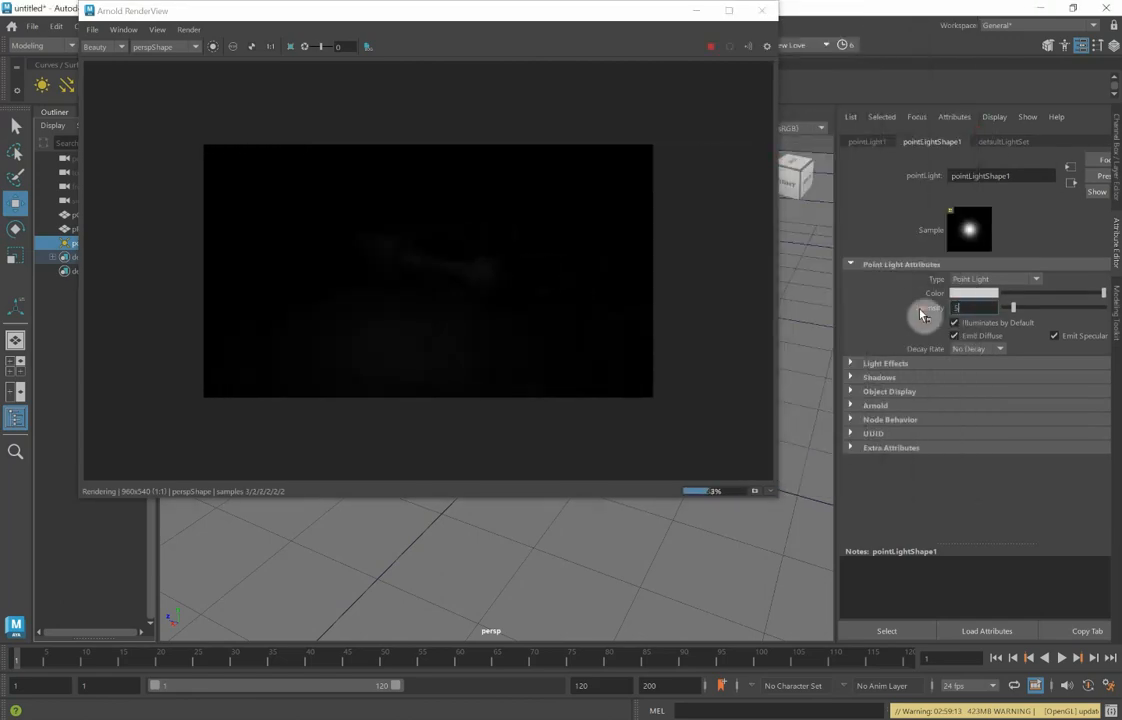
pyautogui.press('Return')
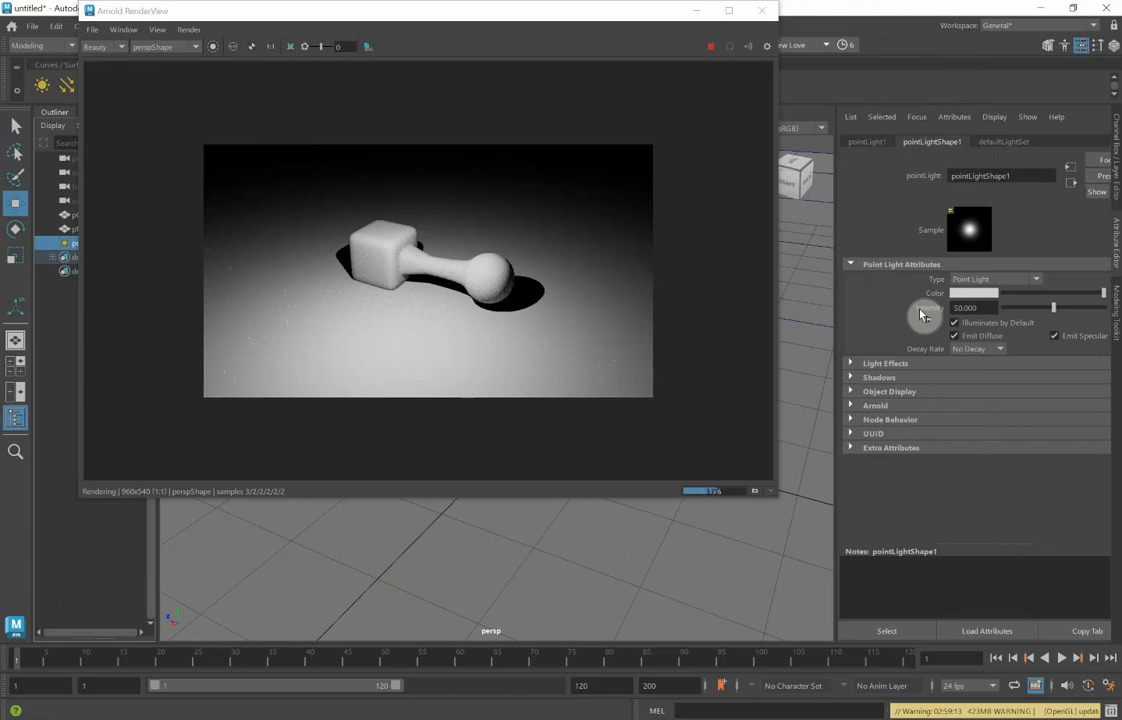
# Step: Set the point light's Arnold radius to 1 to soften its shadows
pyautogui.click(876, 406)
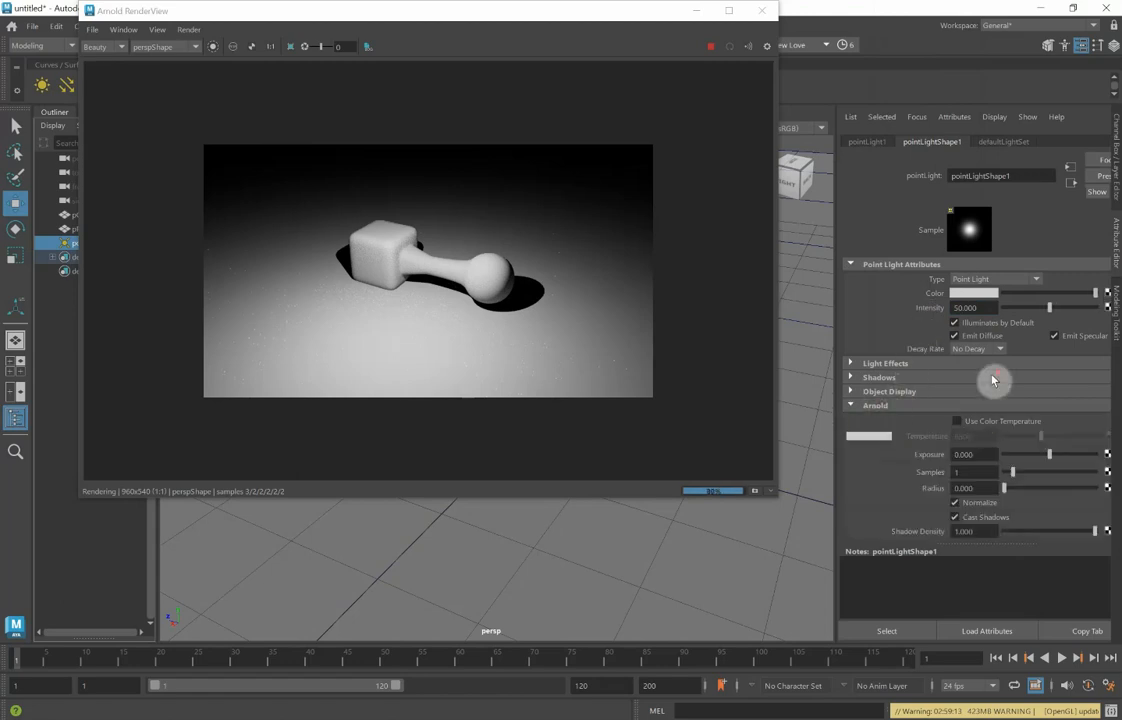
pyautogui.scroll(-1, 995, 379)
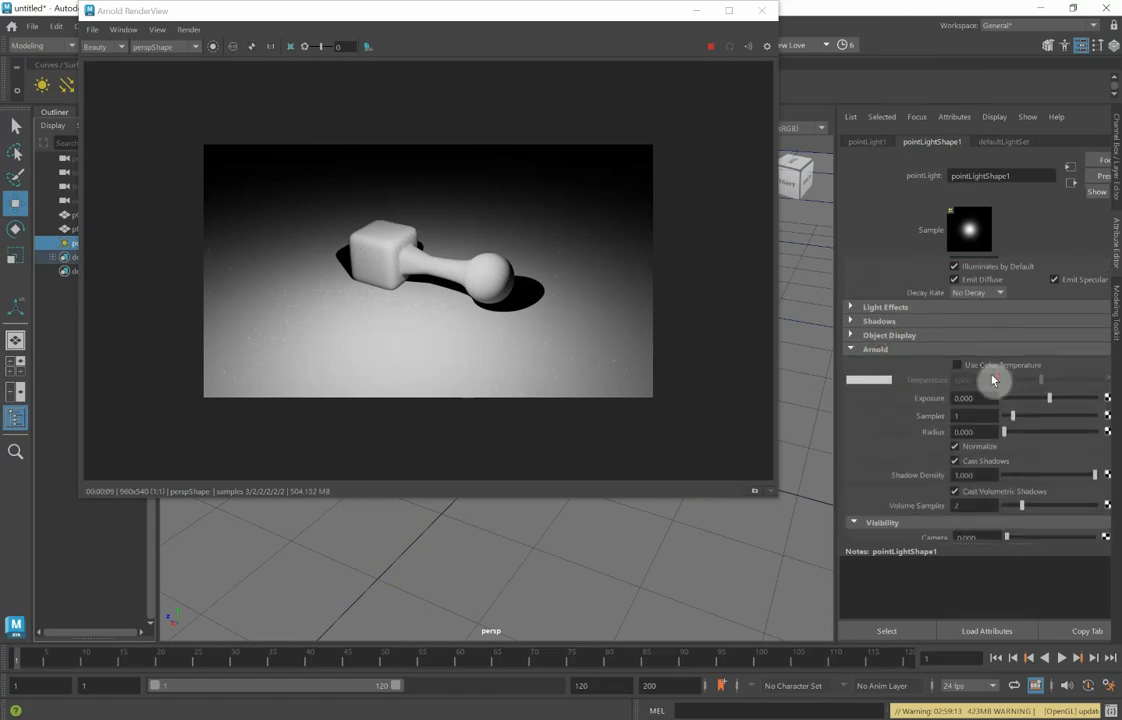
pyautogui.click(975, 431)
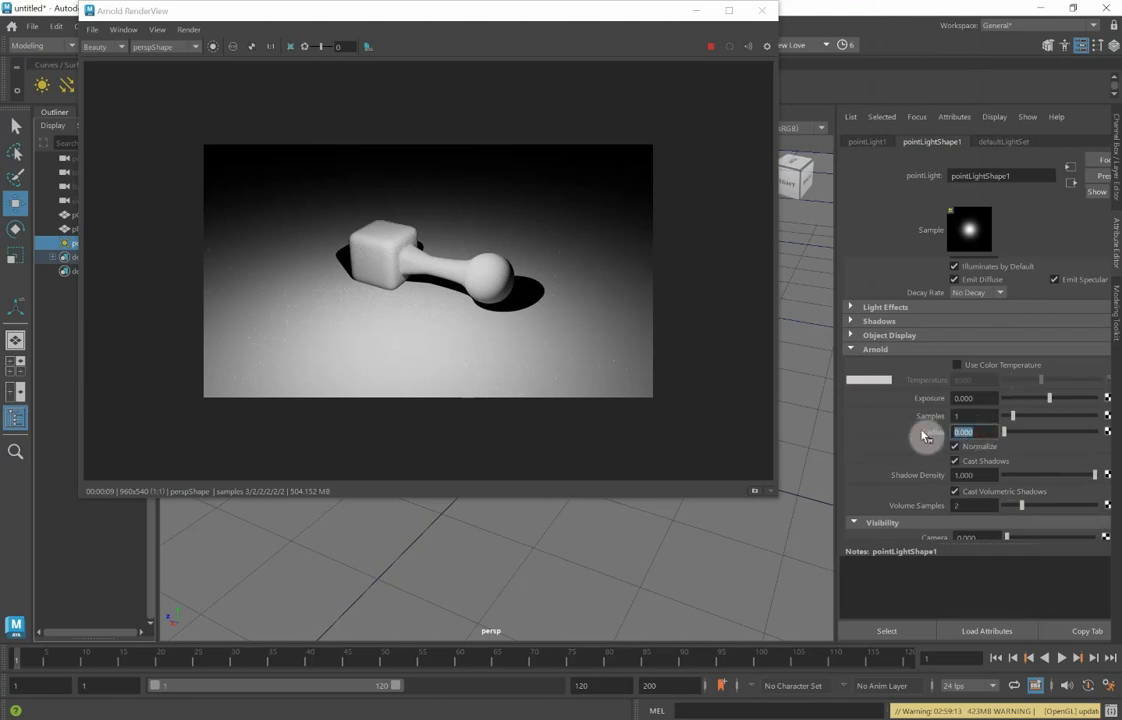
pyautogui.write('1')
pyautogui.press('Return')
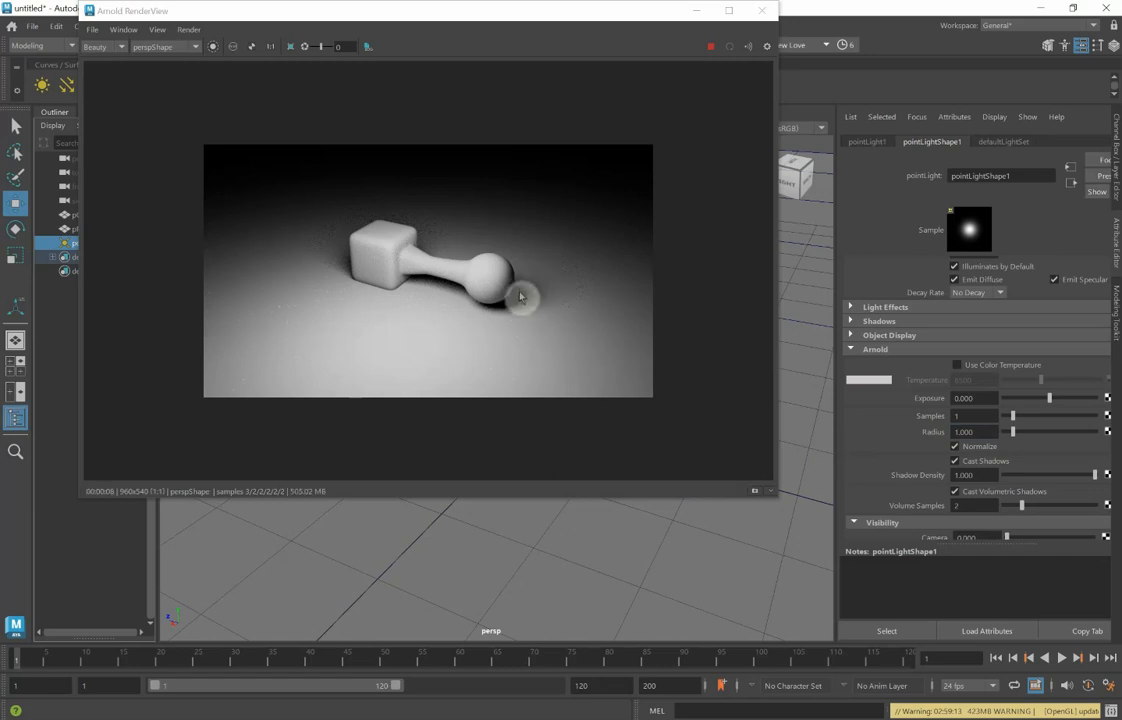
# Step: Set the point light's Arnold samples to 3 to reduce noise and close the render window once rendered
pyautogui.click(953, 415)
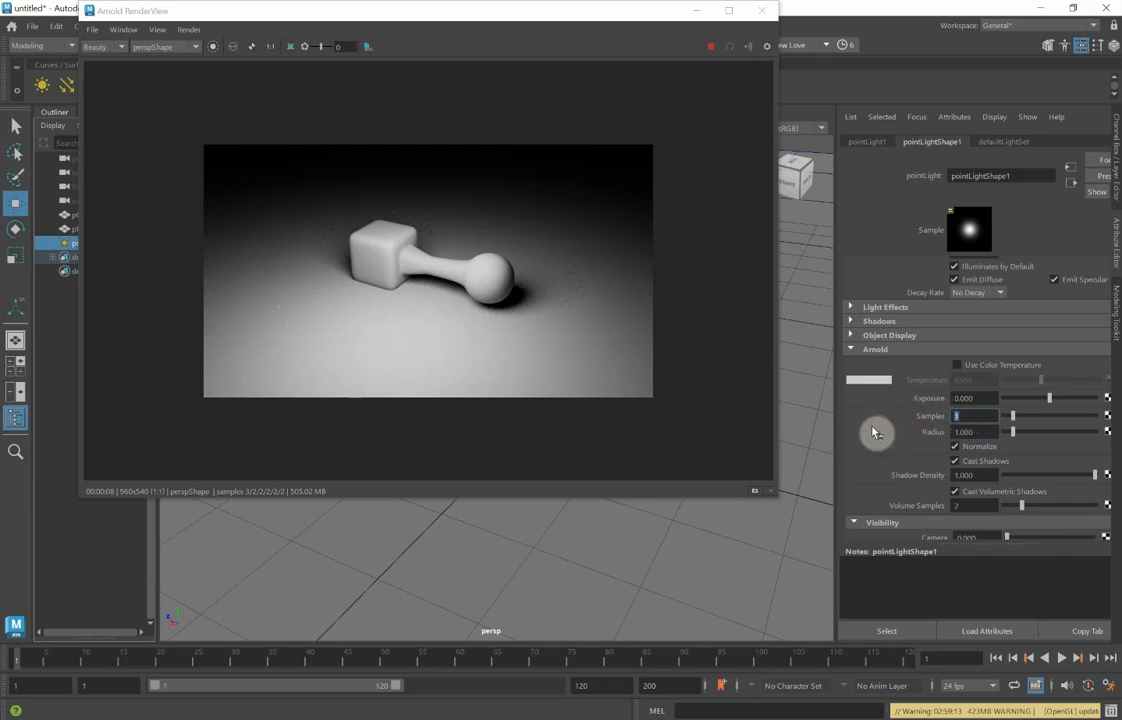
pyautogui.write('3')
pyautogui.press('Return')
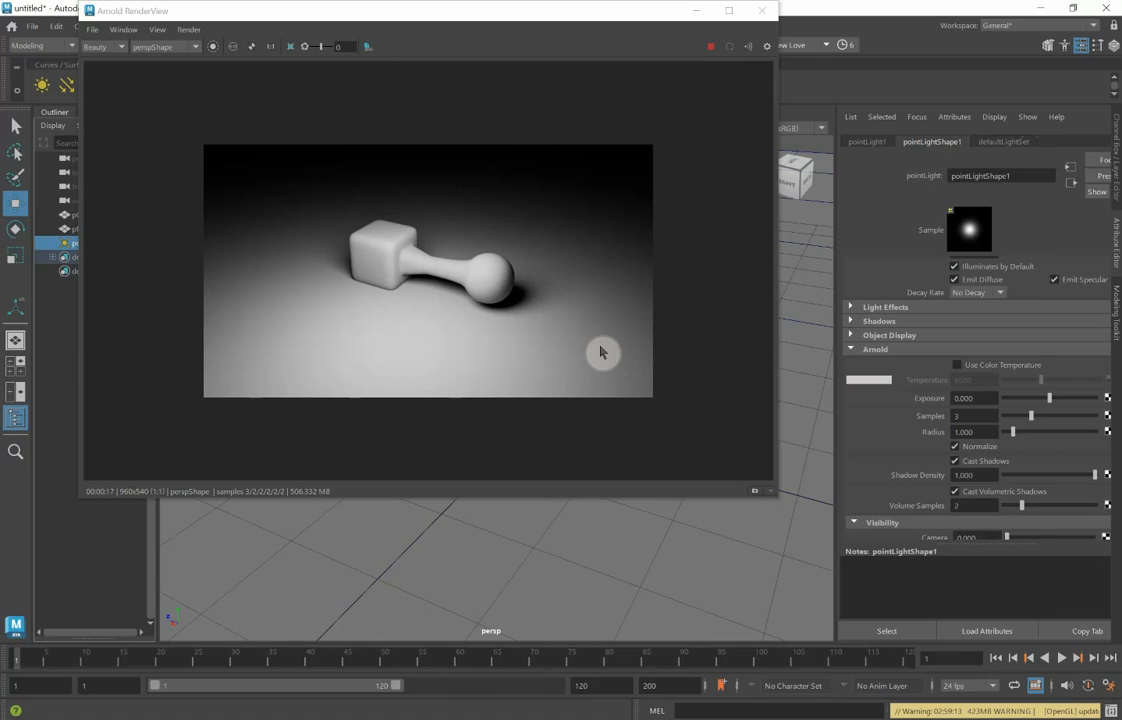
pyautogui.click(762, 16)
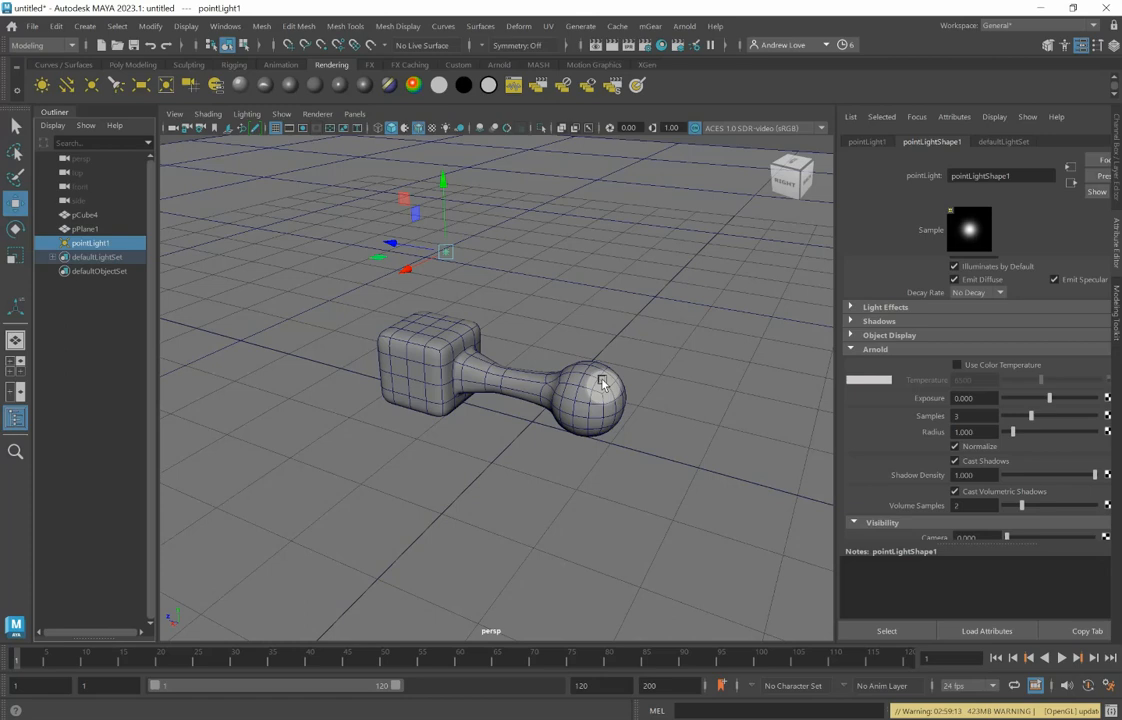
# Step: Assign a new Arnold aiStandardSurface material to the bridged mesh and look through the material's attributes
pyautogui.click(436, 327)
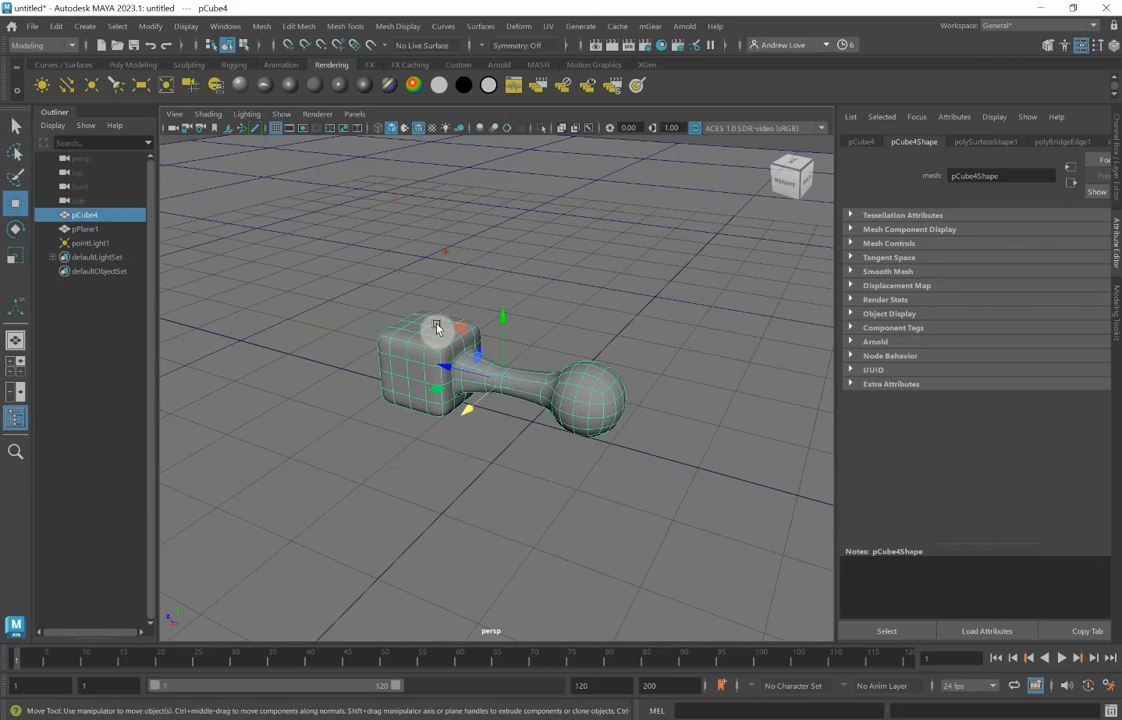
pyautogui.rightClick(436, 327)
pyautogui.moveTo(460, 586)
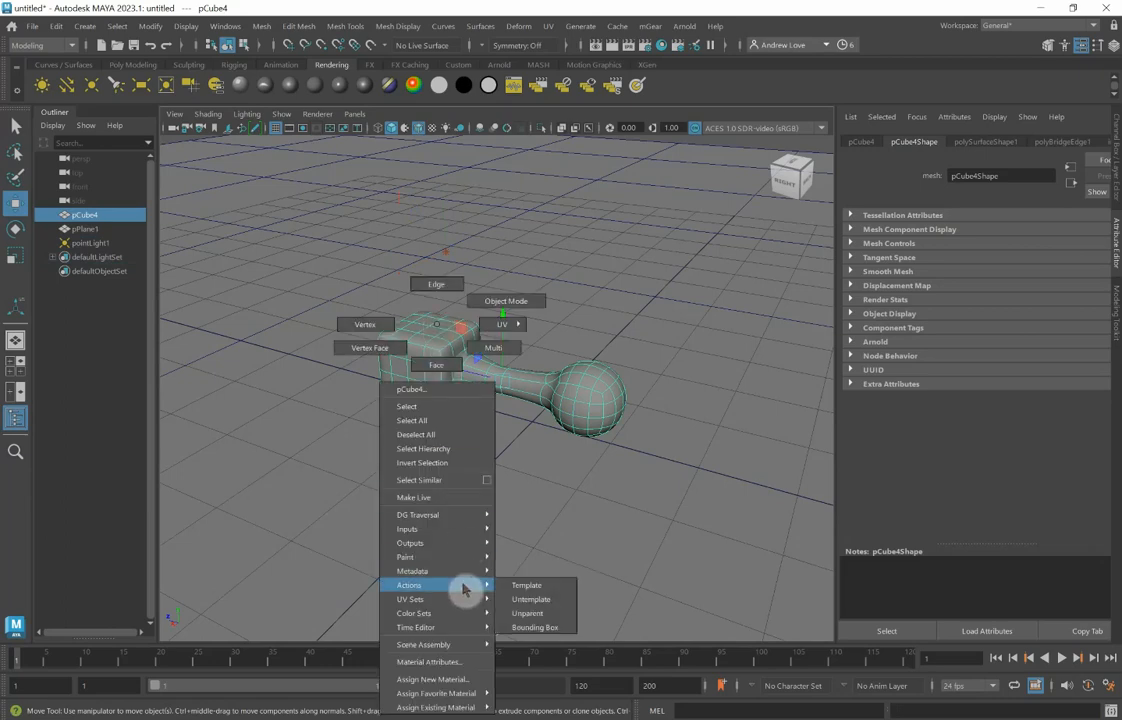
pyautogui.click(464, 680)
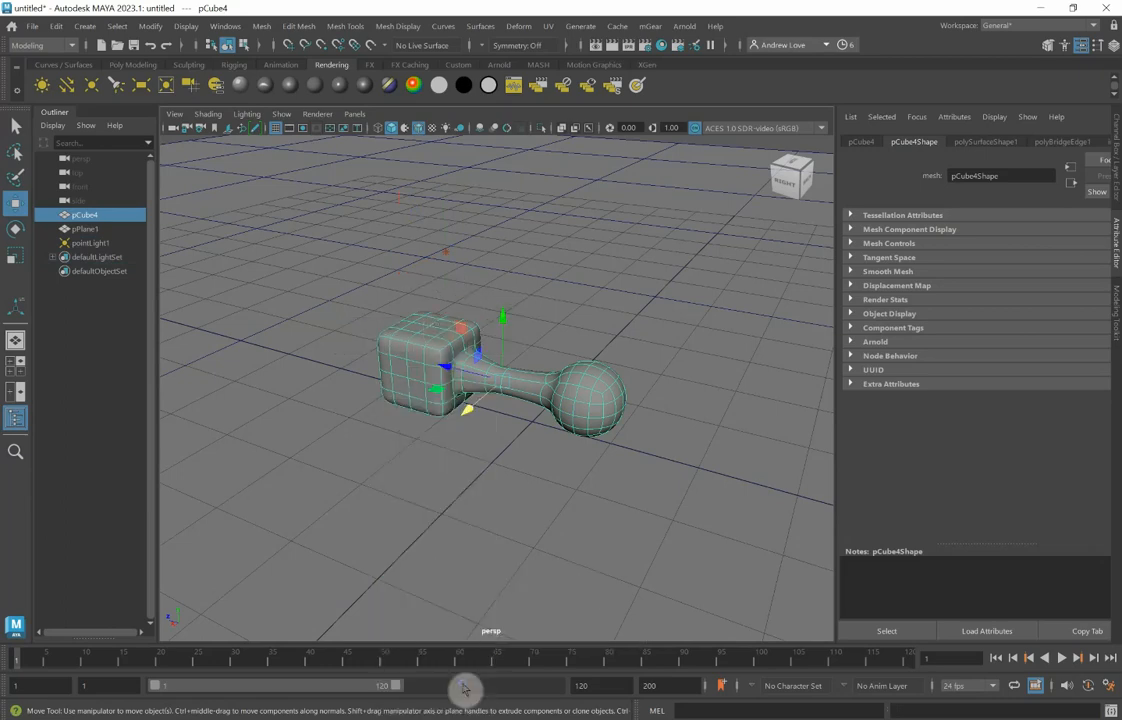
pyautogui.moveTo(445, 252); pyautogui.dragTo(470, 128)
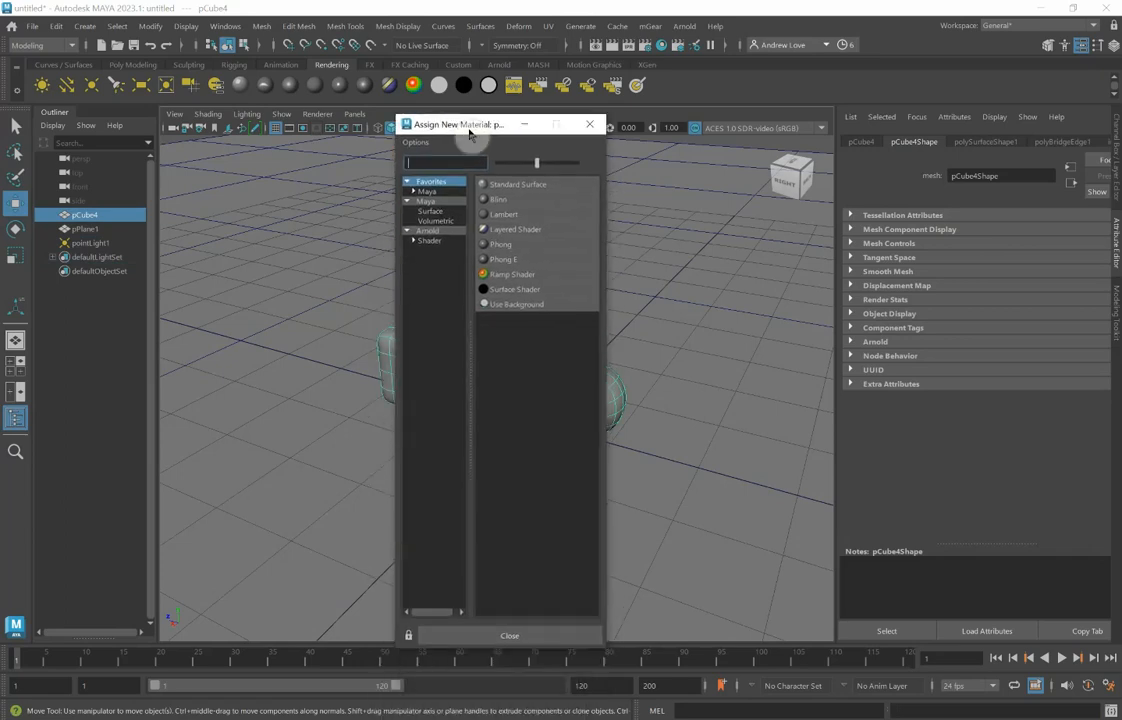
pyautogui.click(414, 242)
pyautogui.click(440, 252)
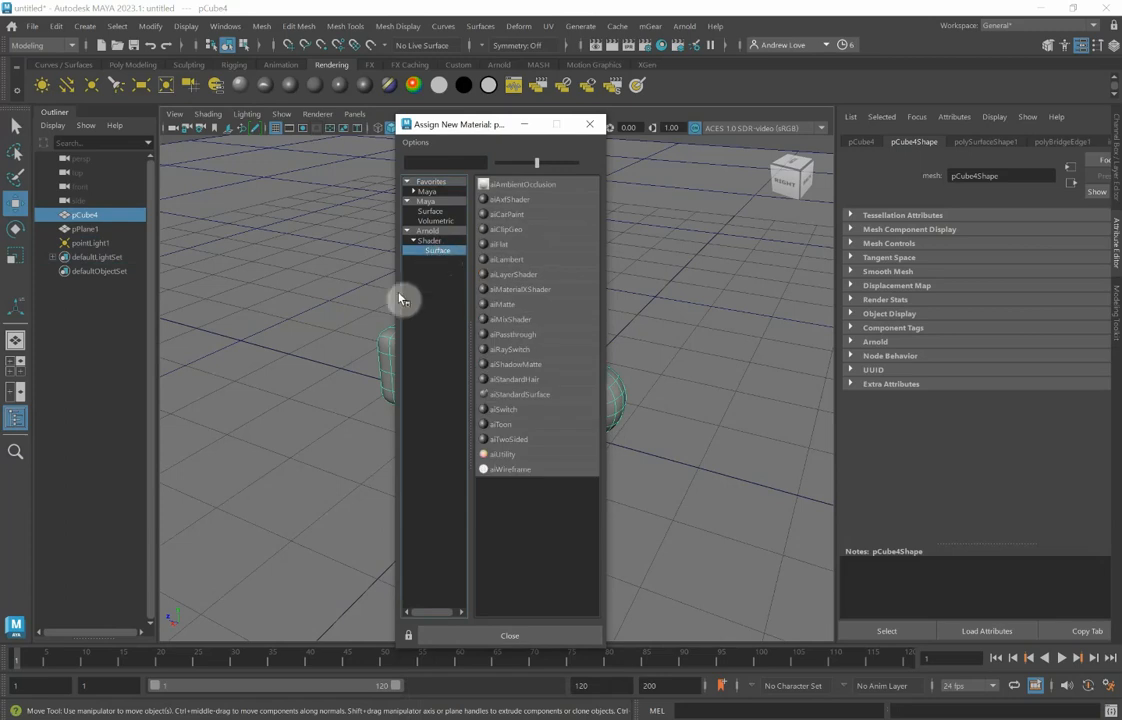
pyautogui.click(508, 396)
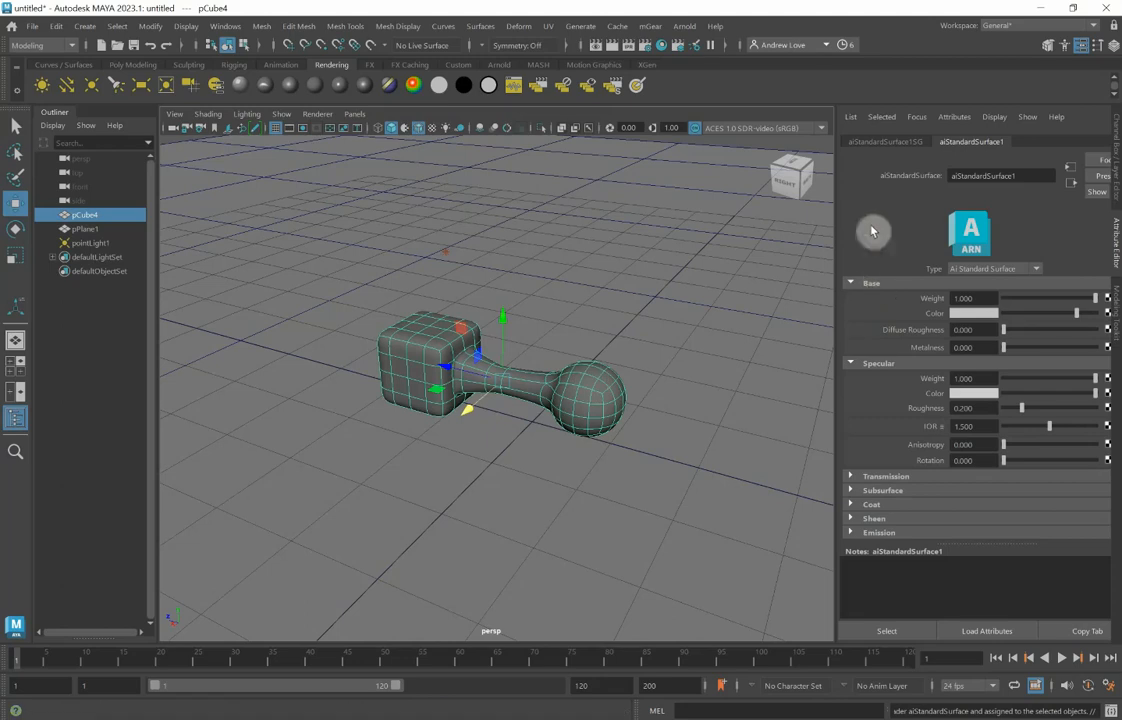
pyautogui.scroll(-3, 892, 325)
pyautogui.scroll(-1, 892, 323)
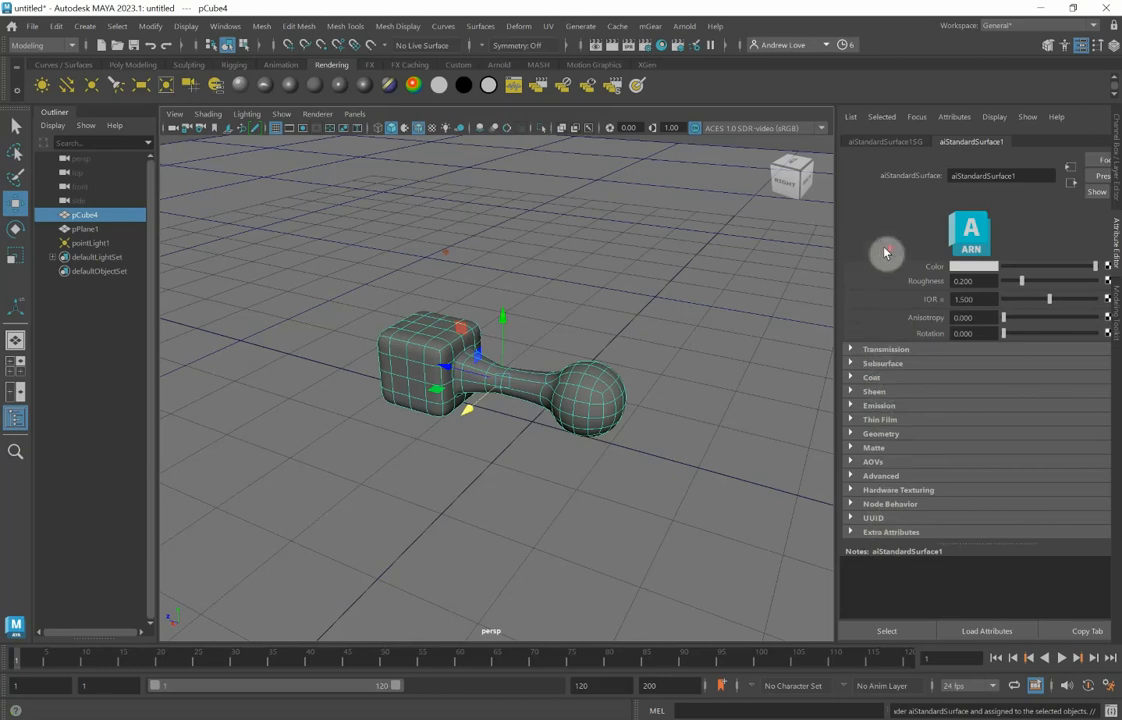
pyautogui.scroll(5, 931, 300)
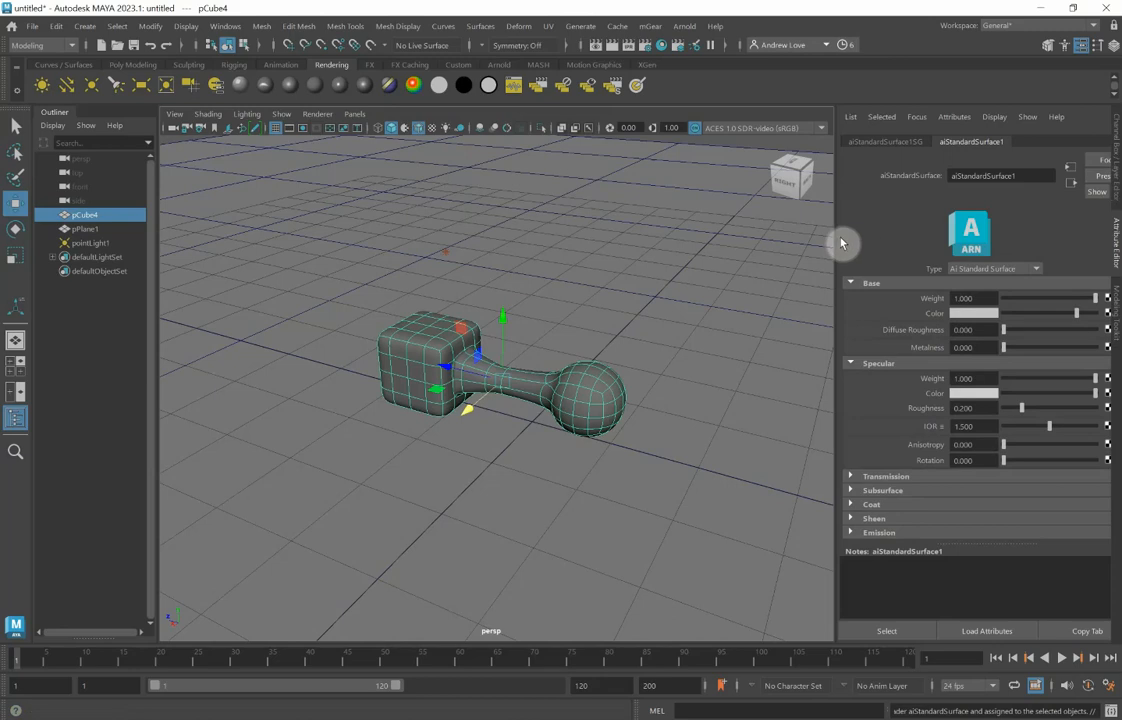
# Step: Replace the bridged mesh's aiStandardSurface settings with the Plastic preset, widening the attribute area to reach the presets
pyautogui.moveTo(834, 237); pyautogui.dragTo(804, 238)
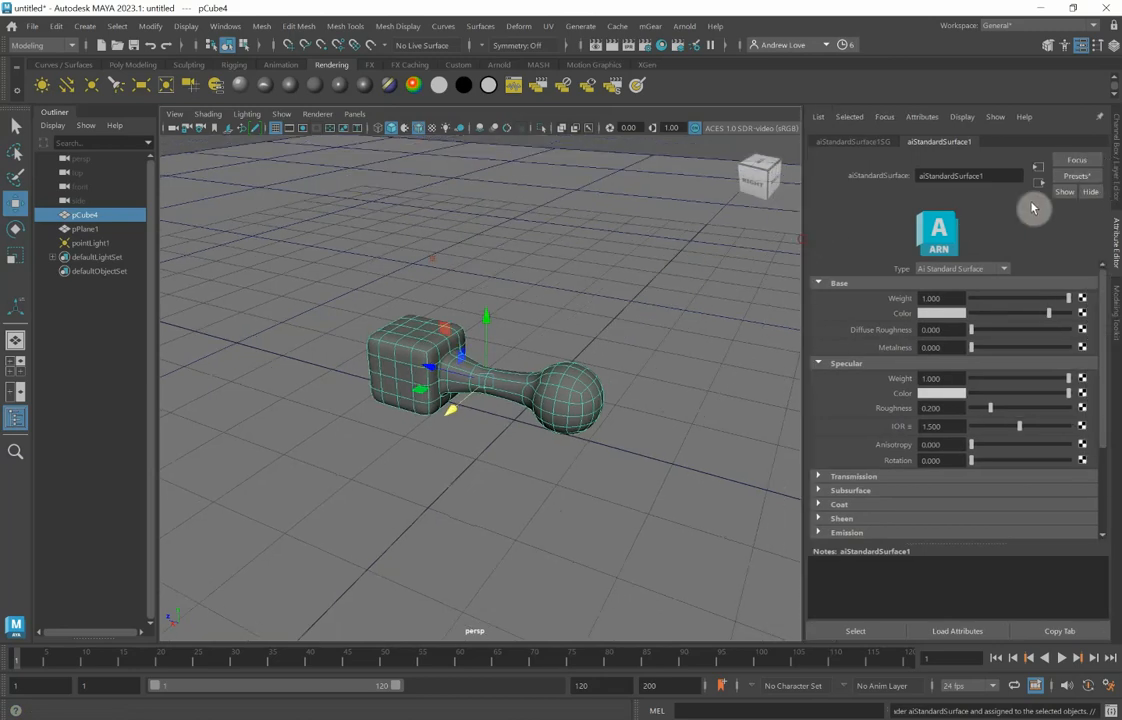
pyautogui.click(1075, 178)
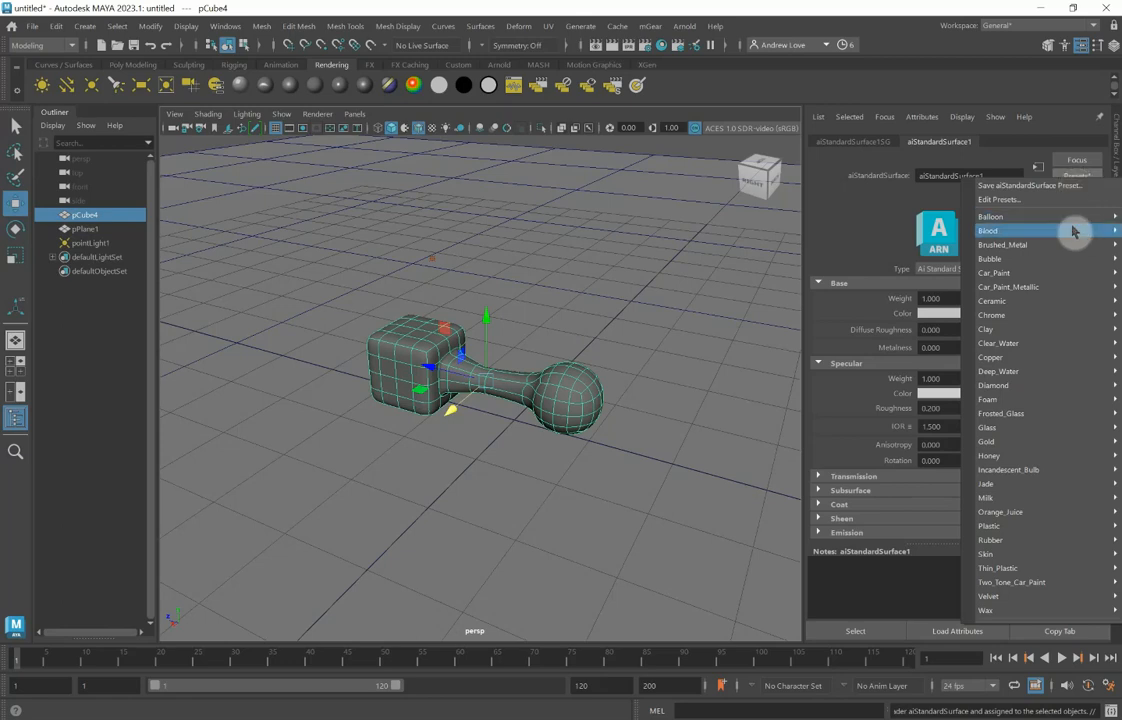
pyautogui.moveTo(997, 527)
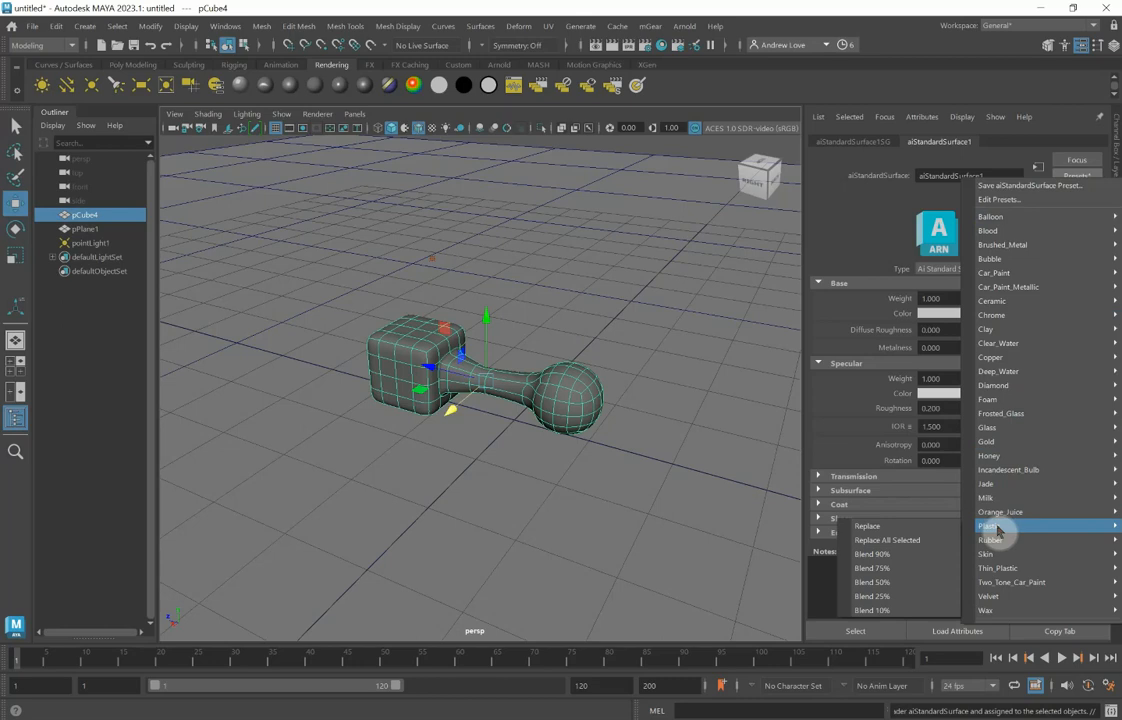
pyautogui.click(901, 525)
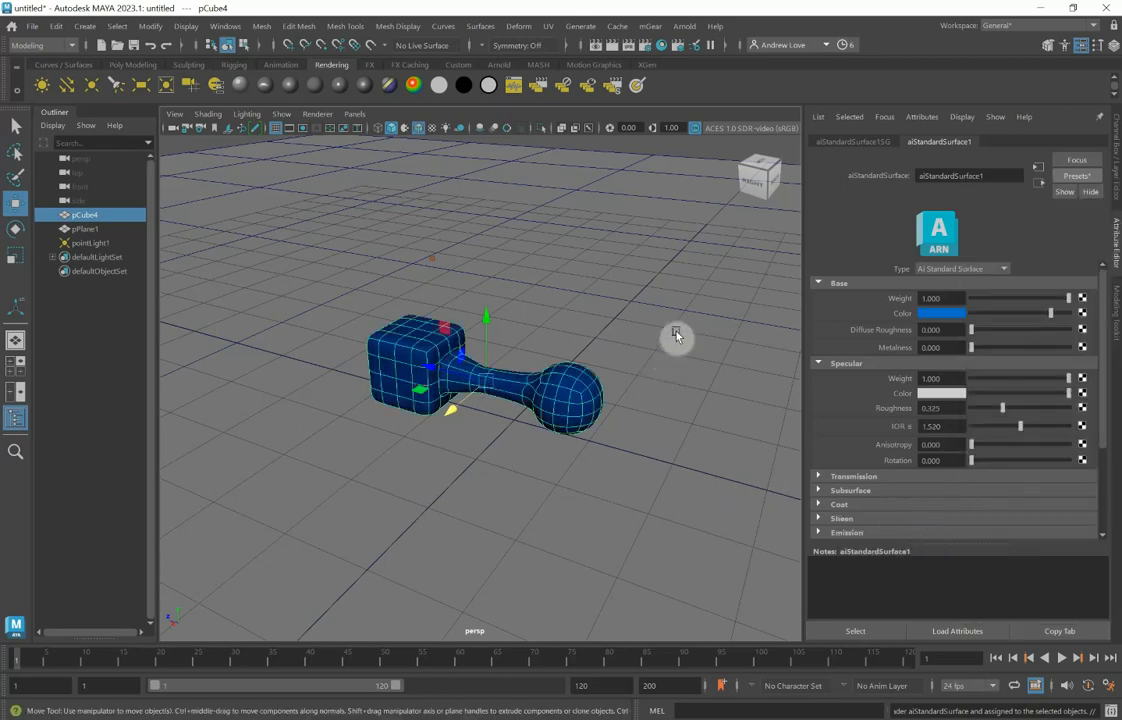
# Step: Assign a new Arnold aiStandardSurface material to the floor plane
pyautogui.click(640, 318)
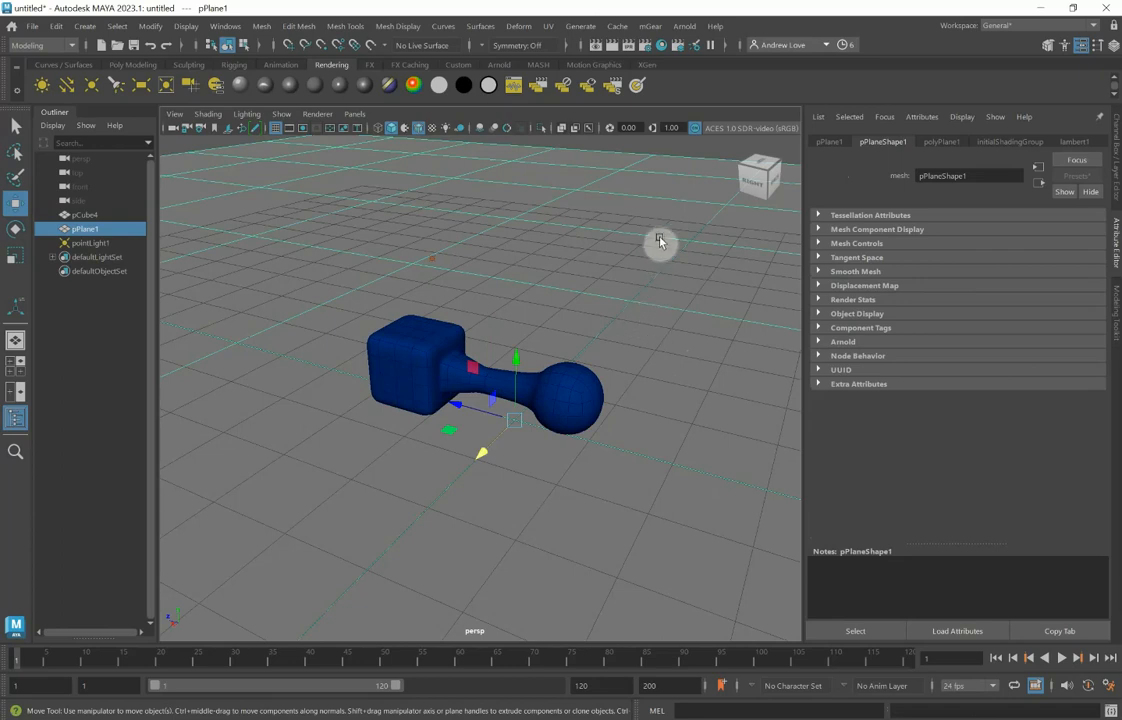
pyautogui.moveTo(659, 240)
pyautogui.mouseDown(button='right')
pyautogui.moveTo(680, 478)
pyautogui.moveTo(664, 593)
pyautogui.mouseUp(button='right')
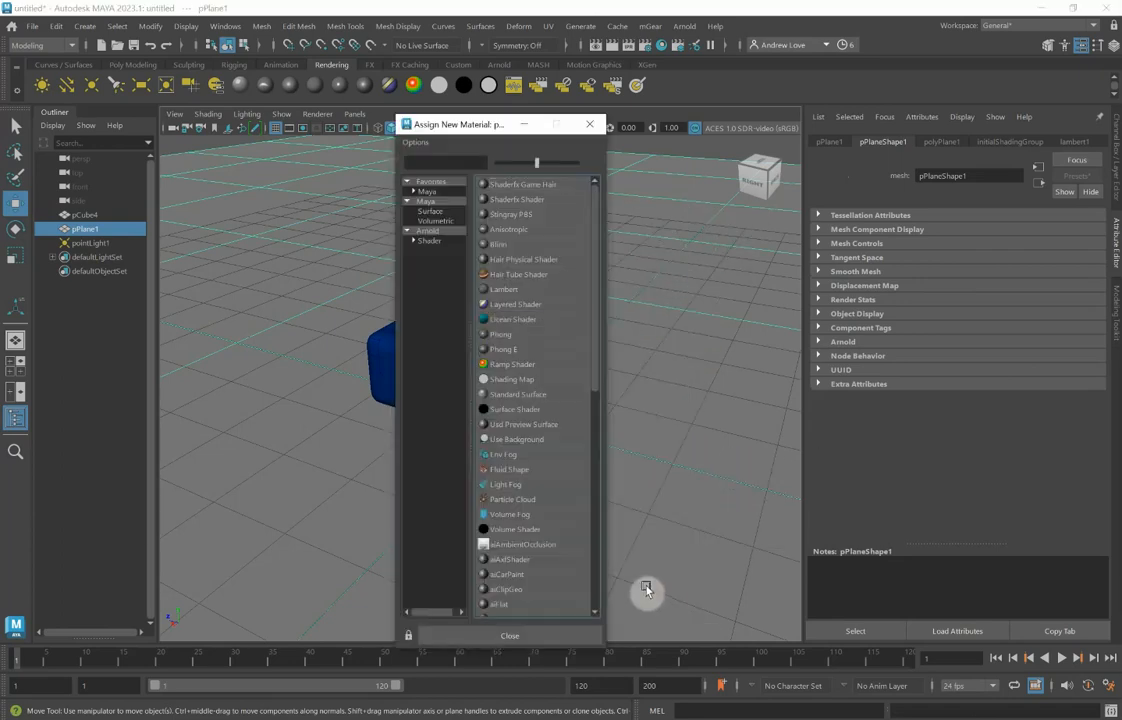
pyautogui.click(424, 241)
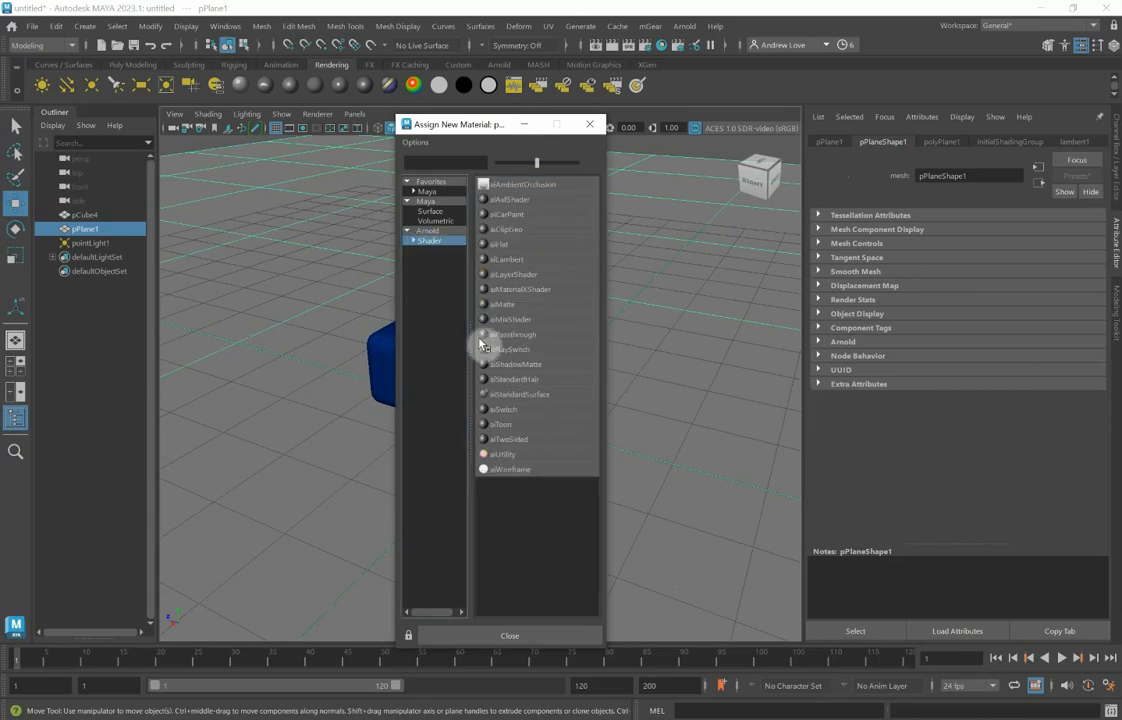
pyautogui.click(518, 394)
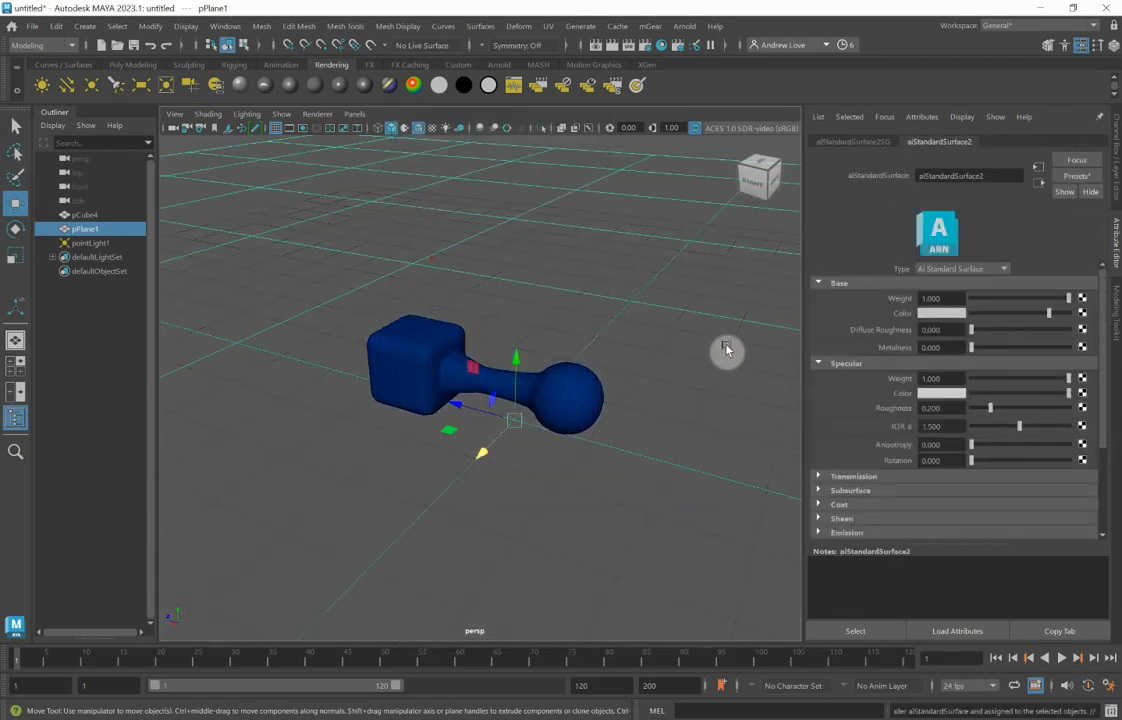
# Step: Replace the floor plane's material settings with the Gold preset
pyautogui.click(1076, 176)
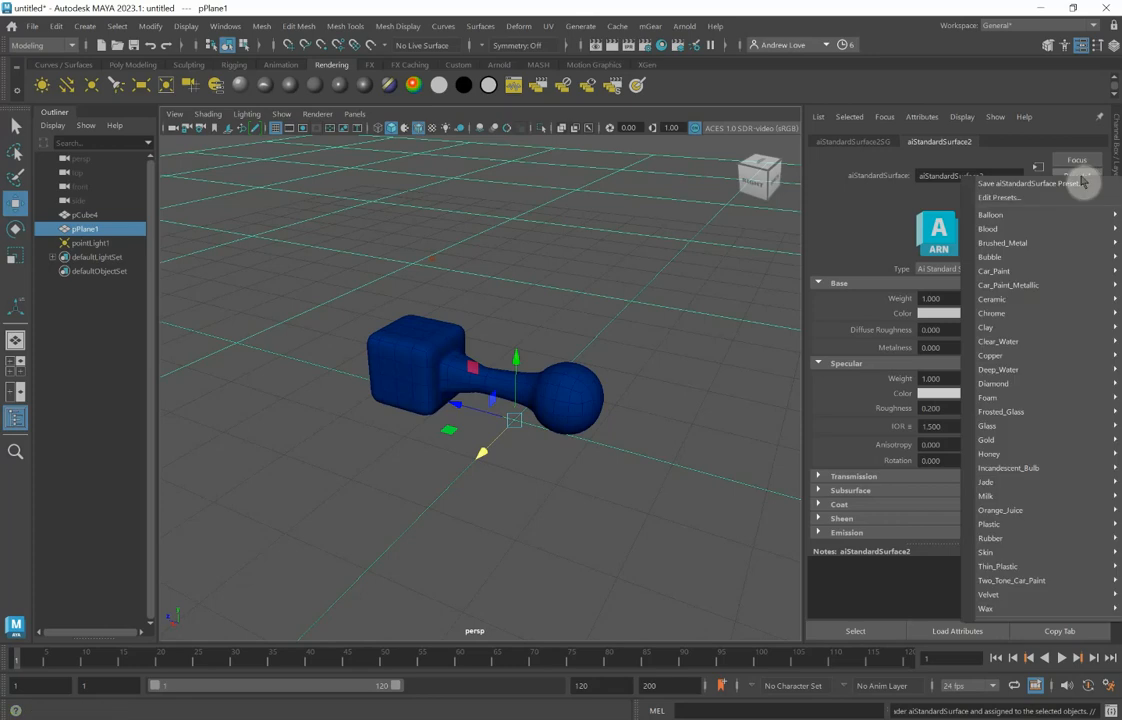
pyautogui.moveTo(1040, 248)
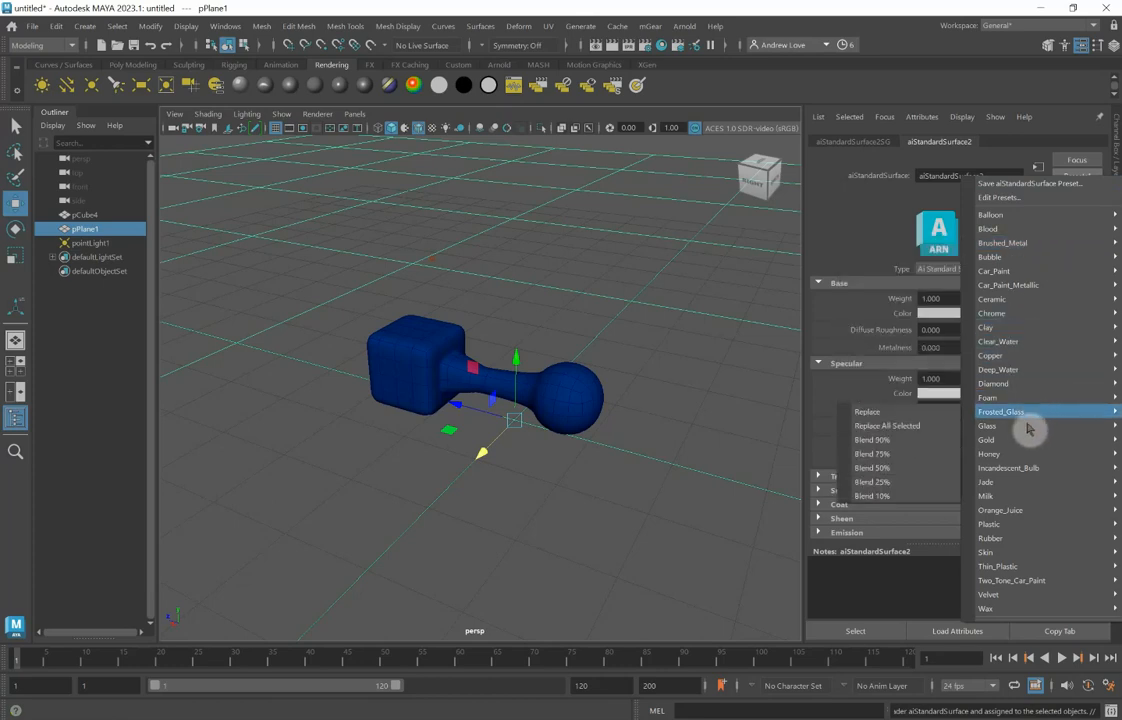
pyautogui.moveTo(990, 440)
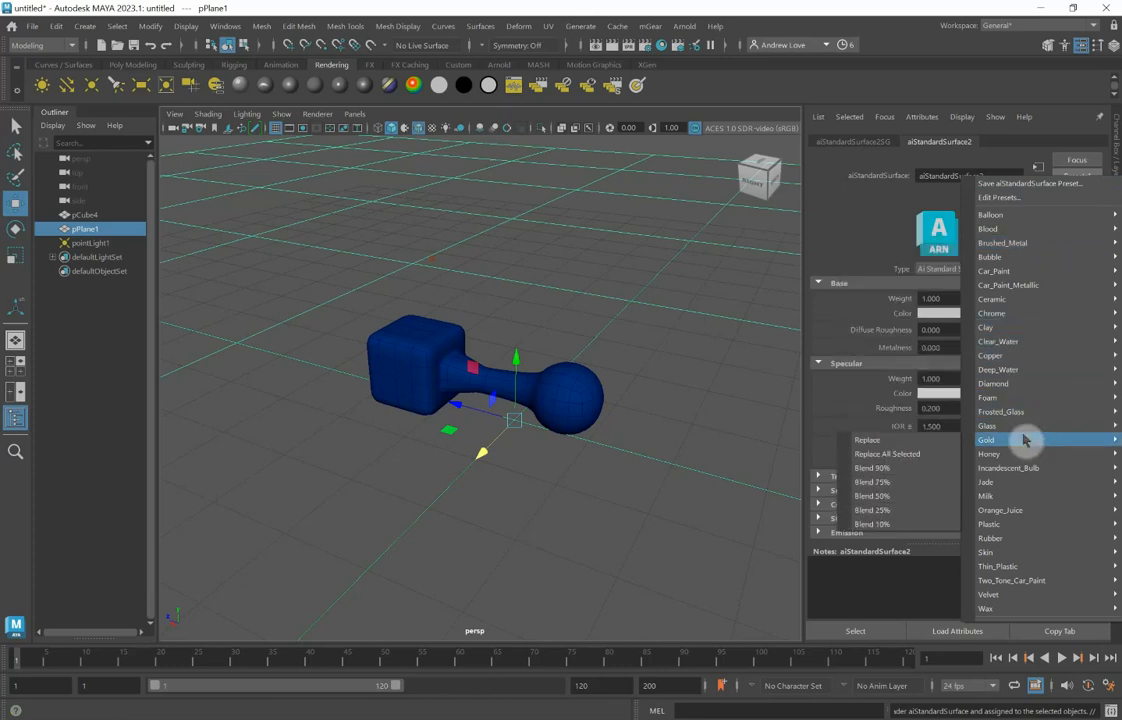
pyautogui.click(921, 442)
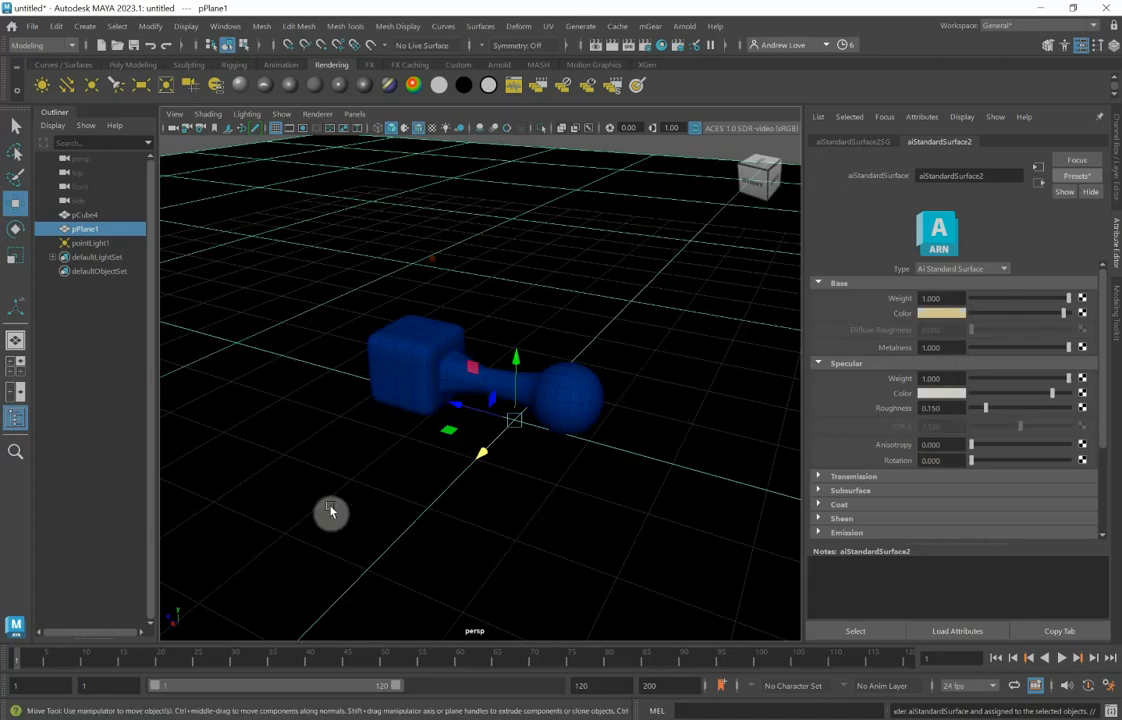
# Step: Deselect everything, render the scene in the Arnold RenderView to check the plastic and gold materials, and close the render window
pyautogui.click(704, 151)
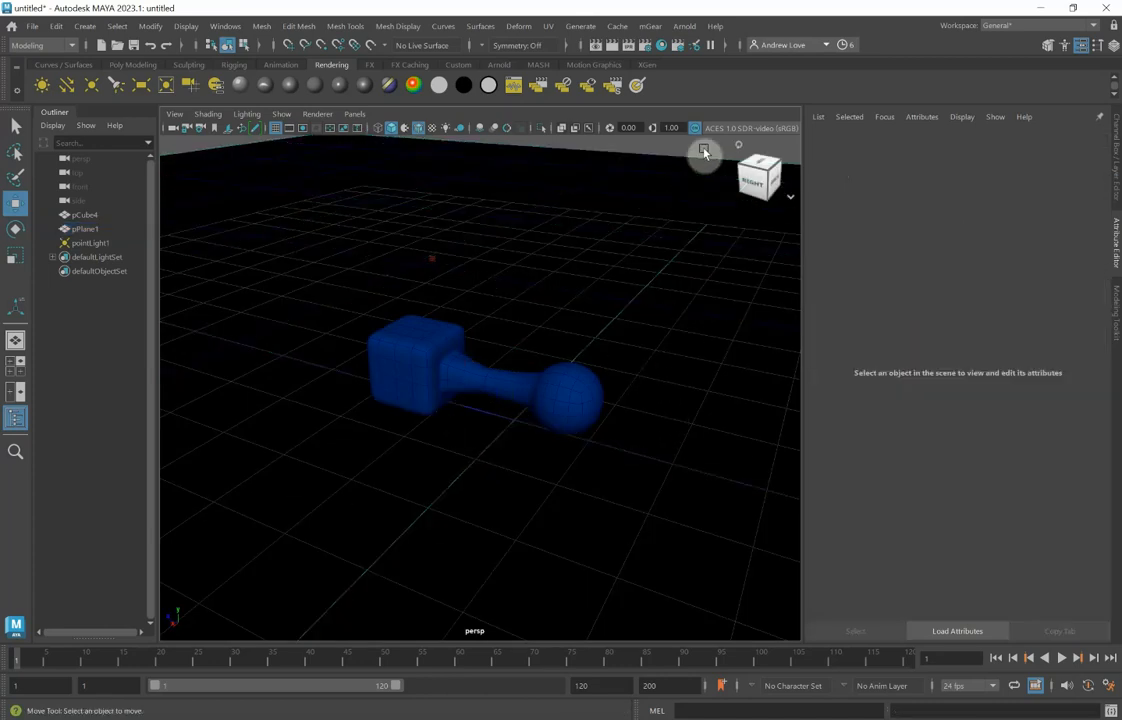
pyautogui.click(688, 26)
pyautogui.click(703, 64)
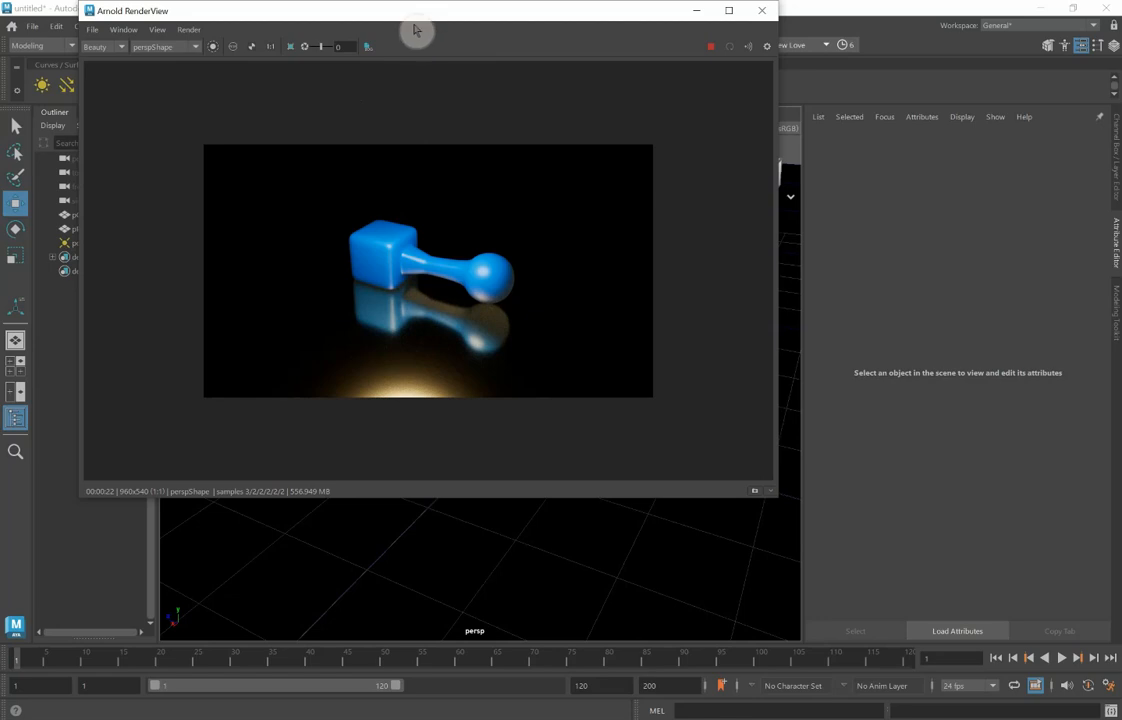
pyautogui.moveTo(445, 28); pyautogui.dragTo(609, 80)
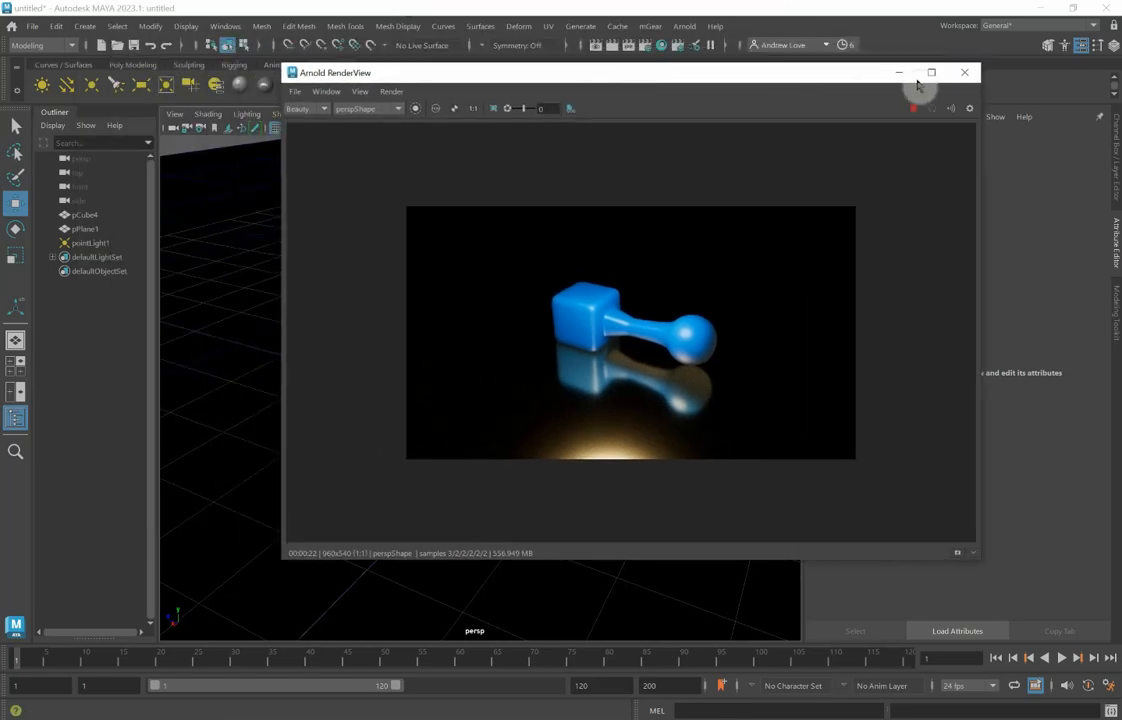
pyautogui.click(955, 69)
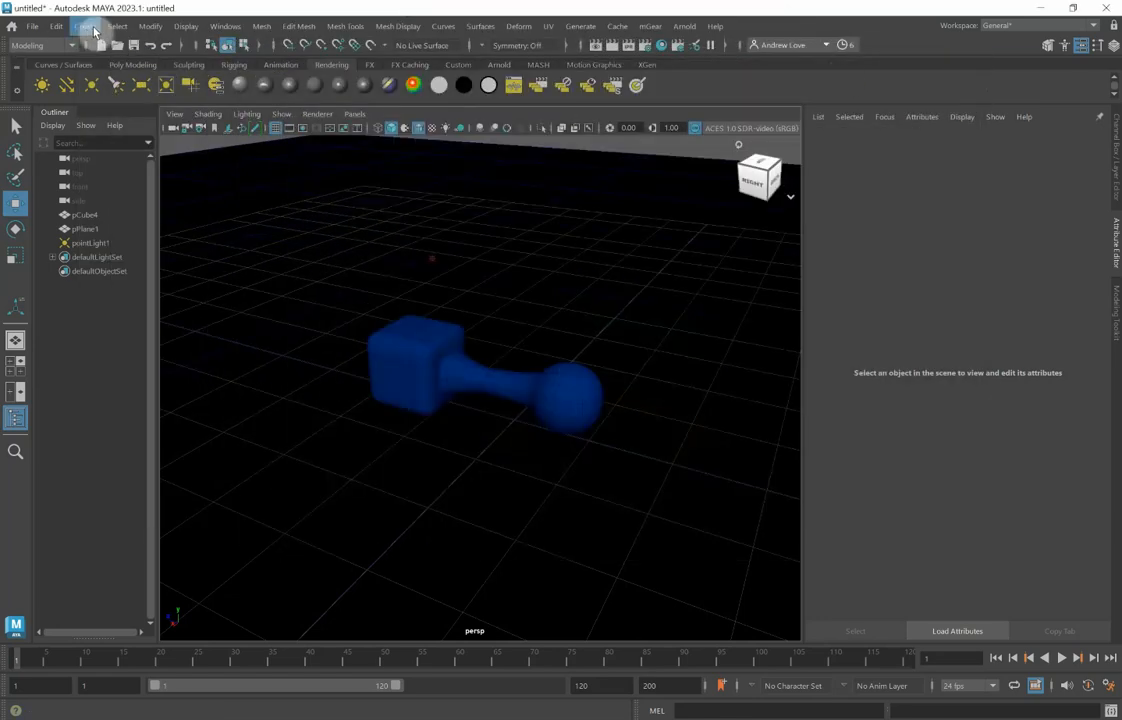
# Step: Create a polygon helix primitive and raise it to about 2 units in Translate Y
pyautogui.click(141, 66)
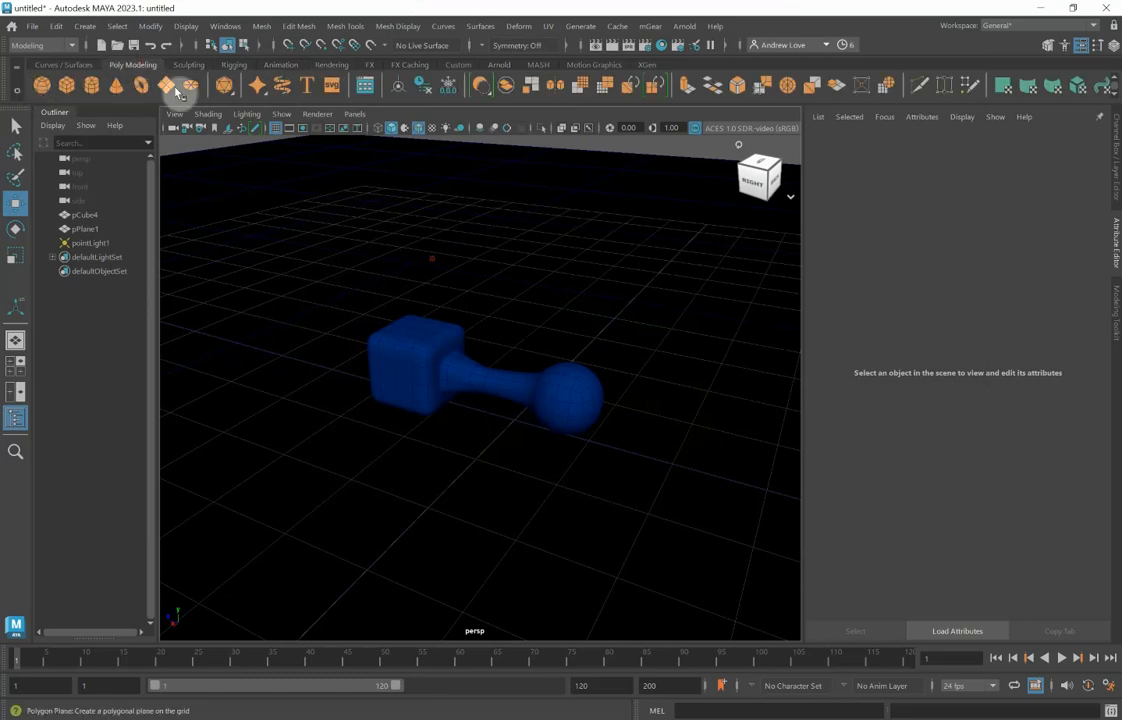
pyautogui.click(85, 26)
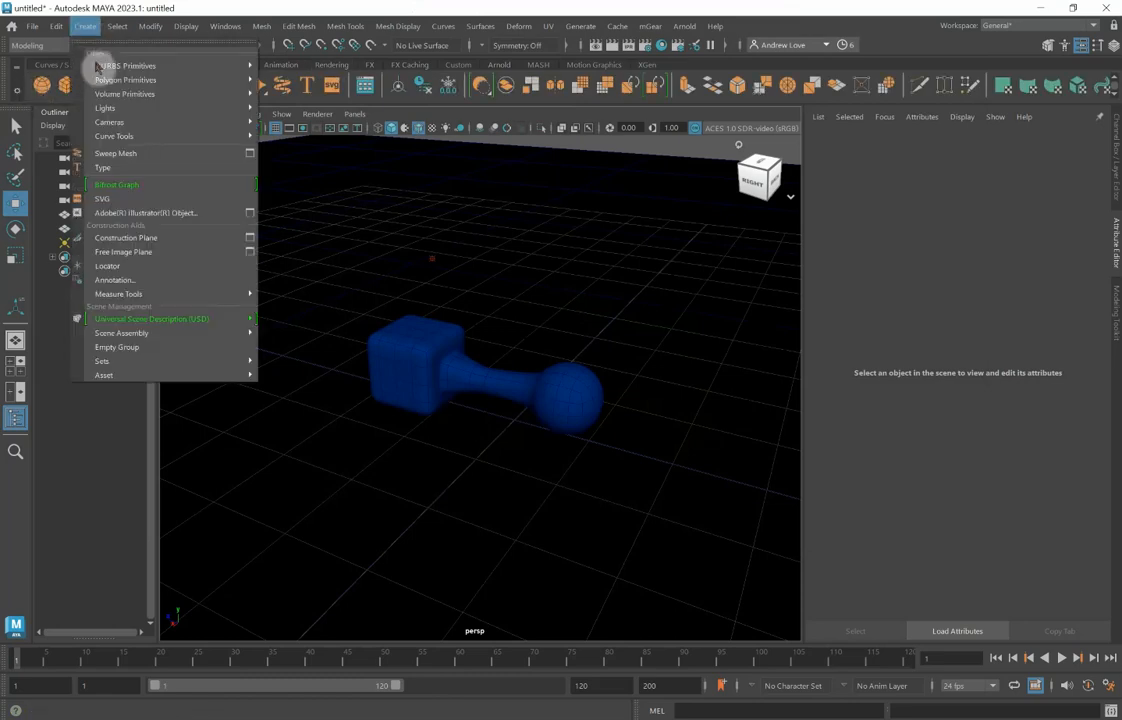
pyautogui.moveTo(120, 80)
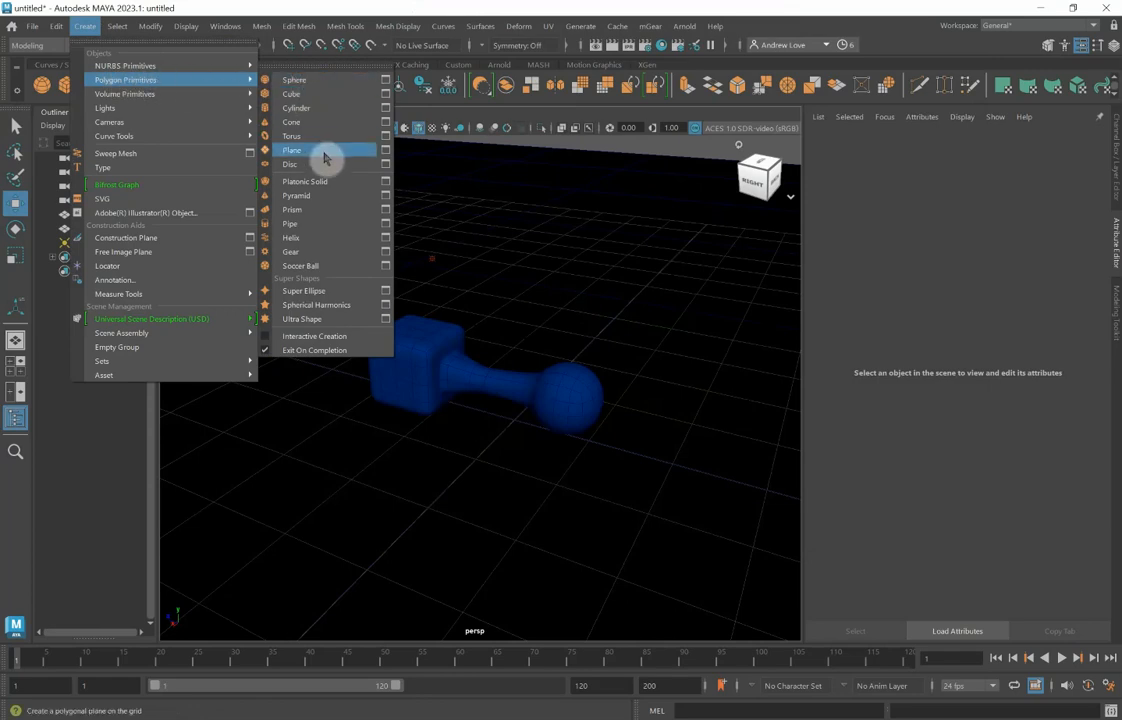
pyautogui.click(300, 238)
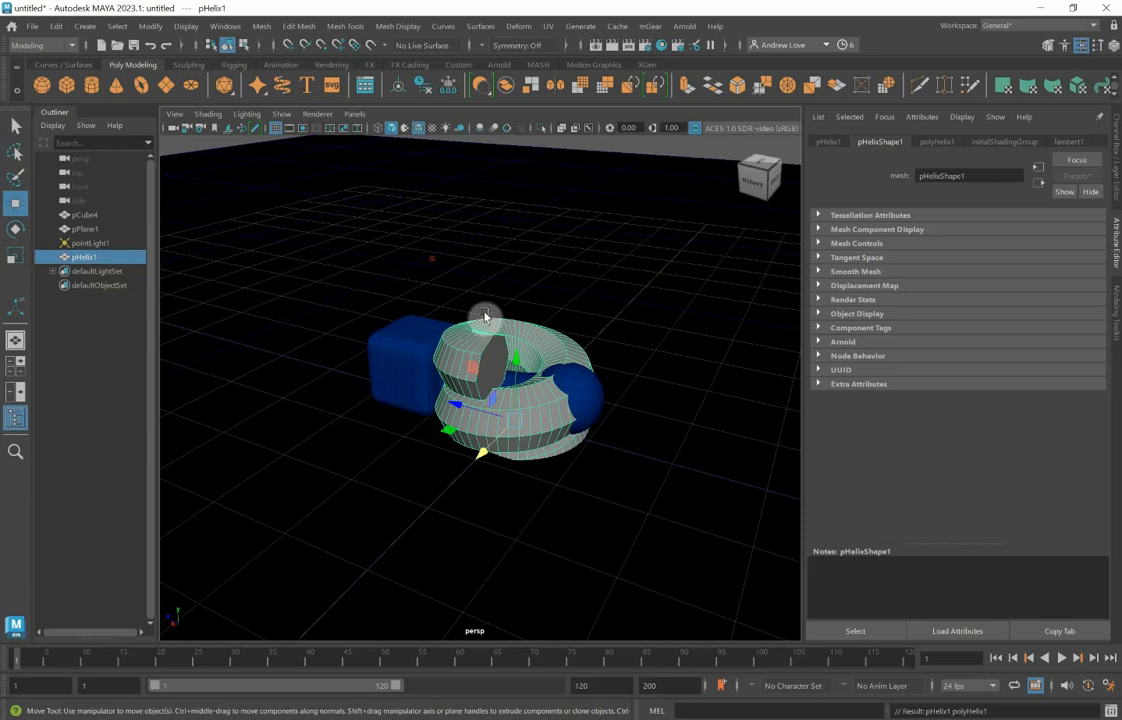
pyautogui.moveTo(515, 358); pyautogui.dragTo(512, 195)
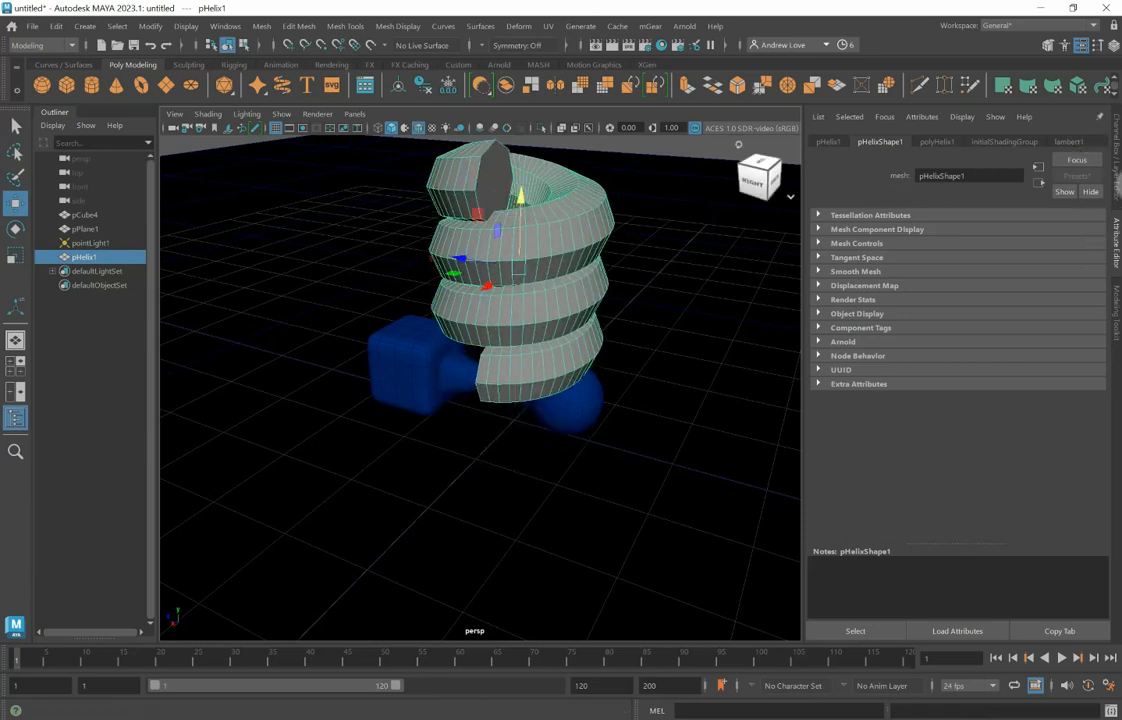
# Step: Open the helix's polyHelix1 creation settings, try a width of 1, and settle on a width of 3
pyautogui.click(1117, 192)
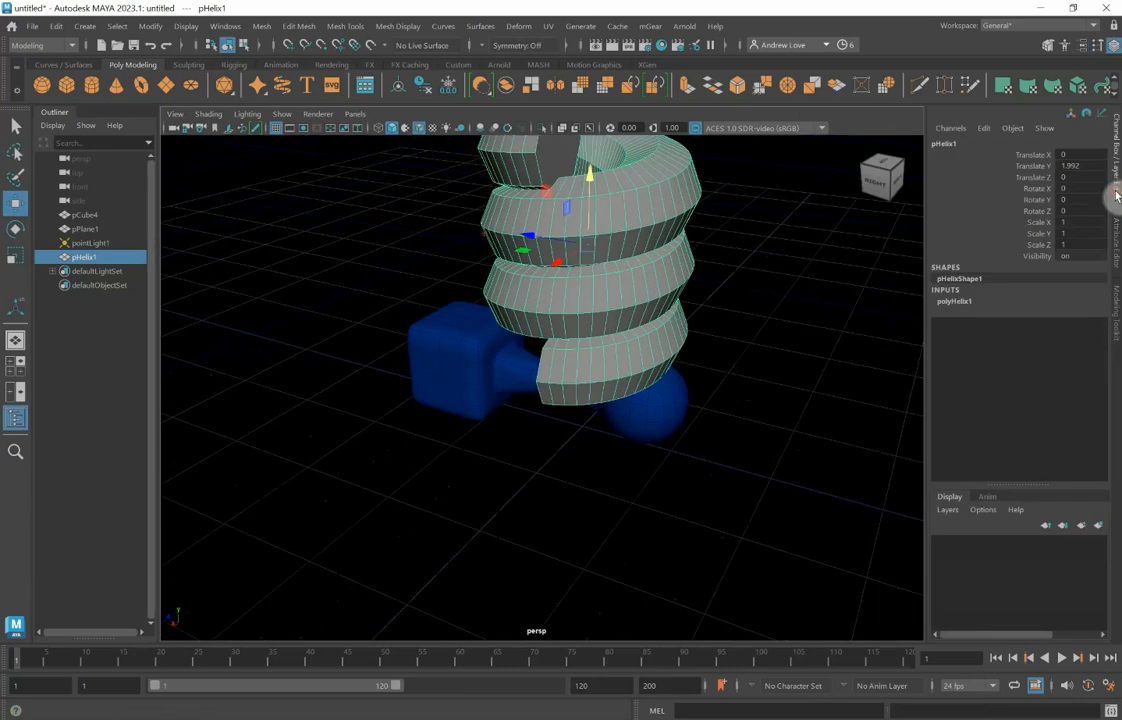
pyautogui.click(953, 301)
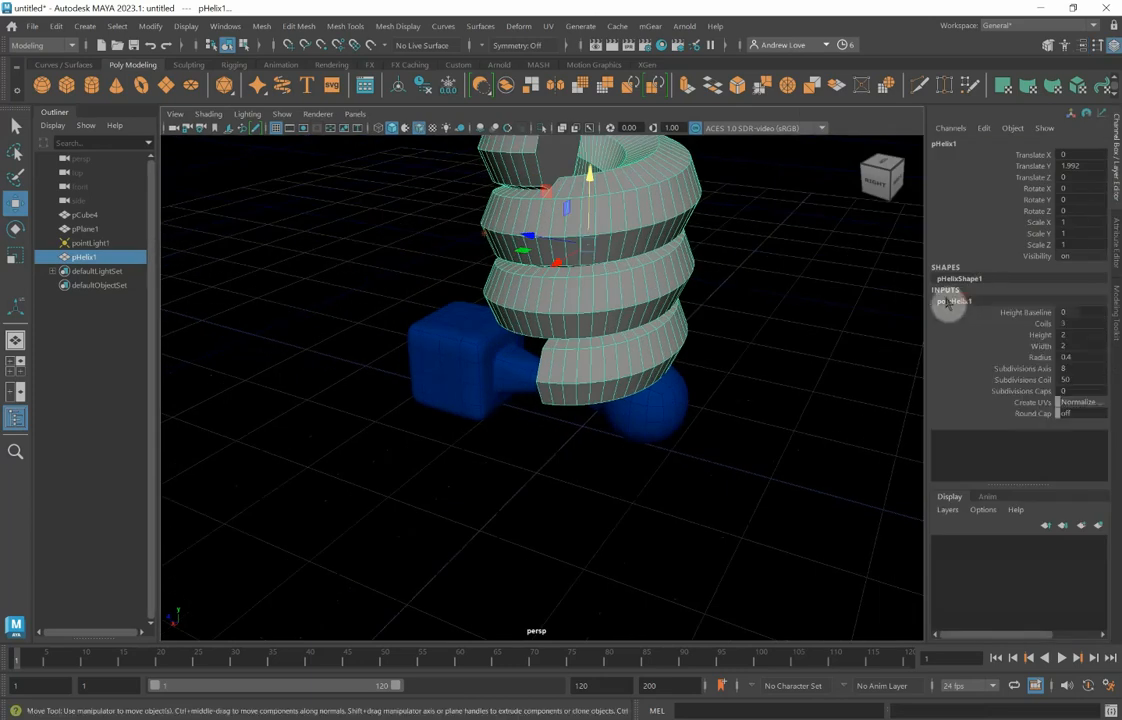
pyautogui.doubleClick(1087, 347)
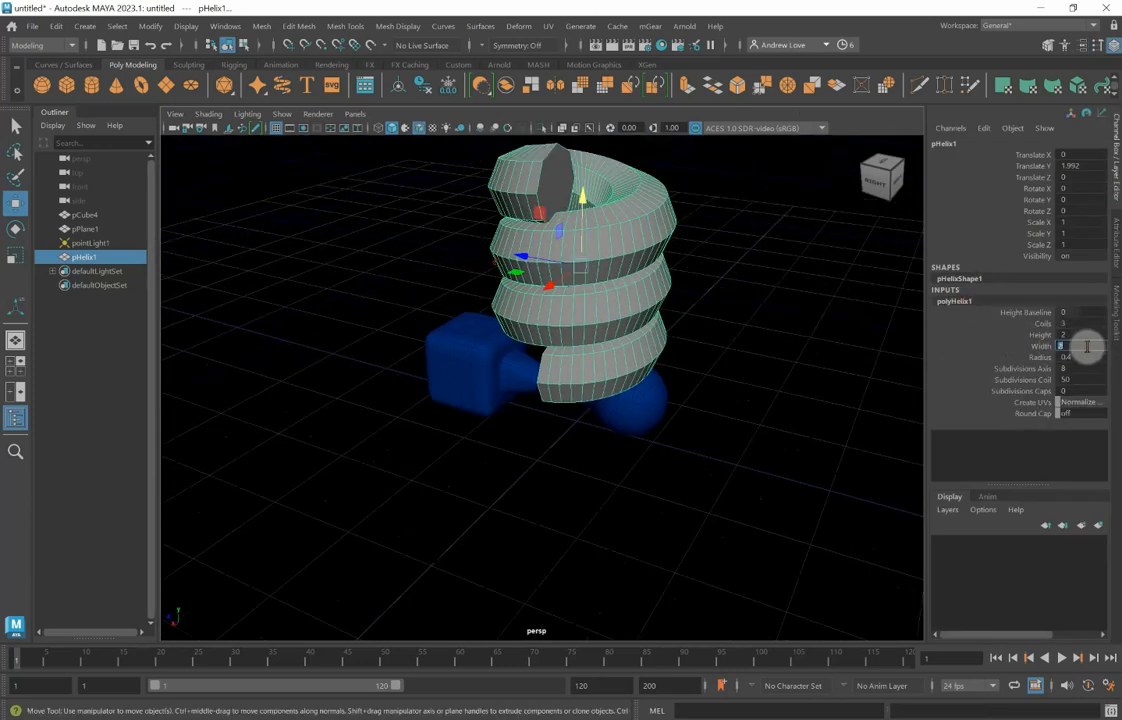
pyautogui.write('1')
pyautogui.press('Return')
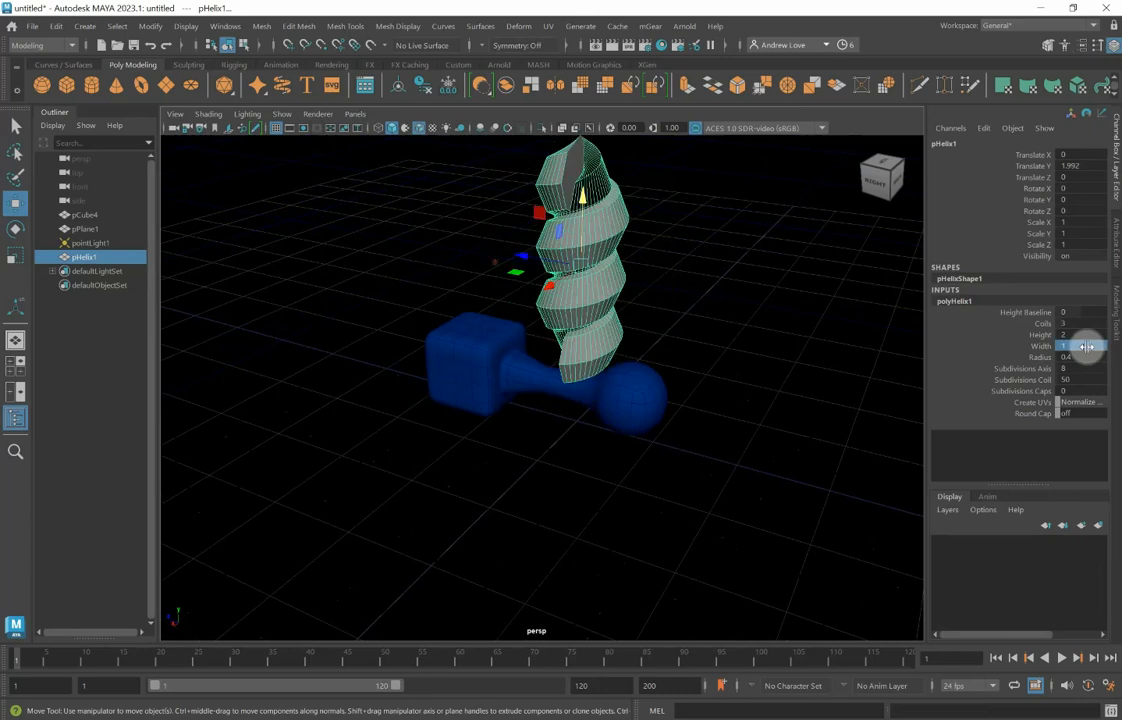
pyautogui.write('3')
pyautogui.press('Return')
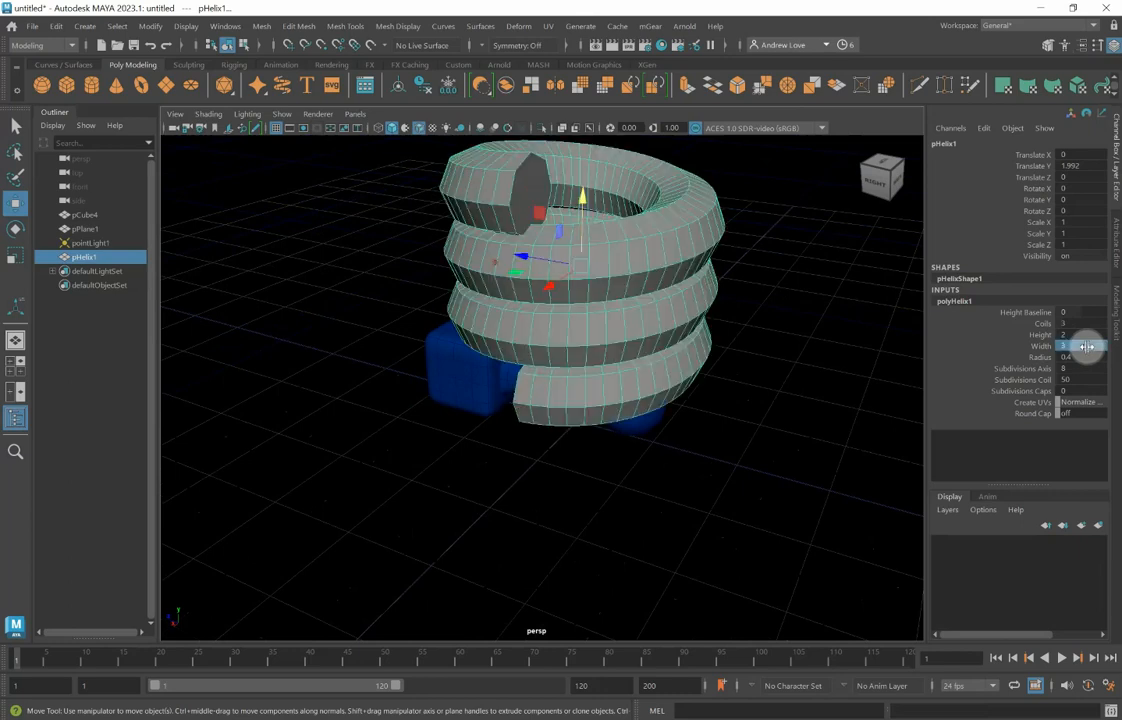
# Step: Set the helix's radius to 0.1 and turn on its smooth mesh preview
pyautogui.doubleClick(1083, 357)
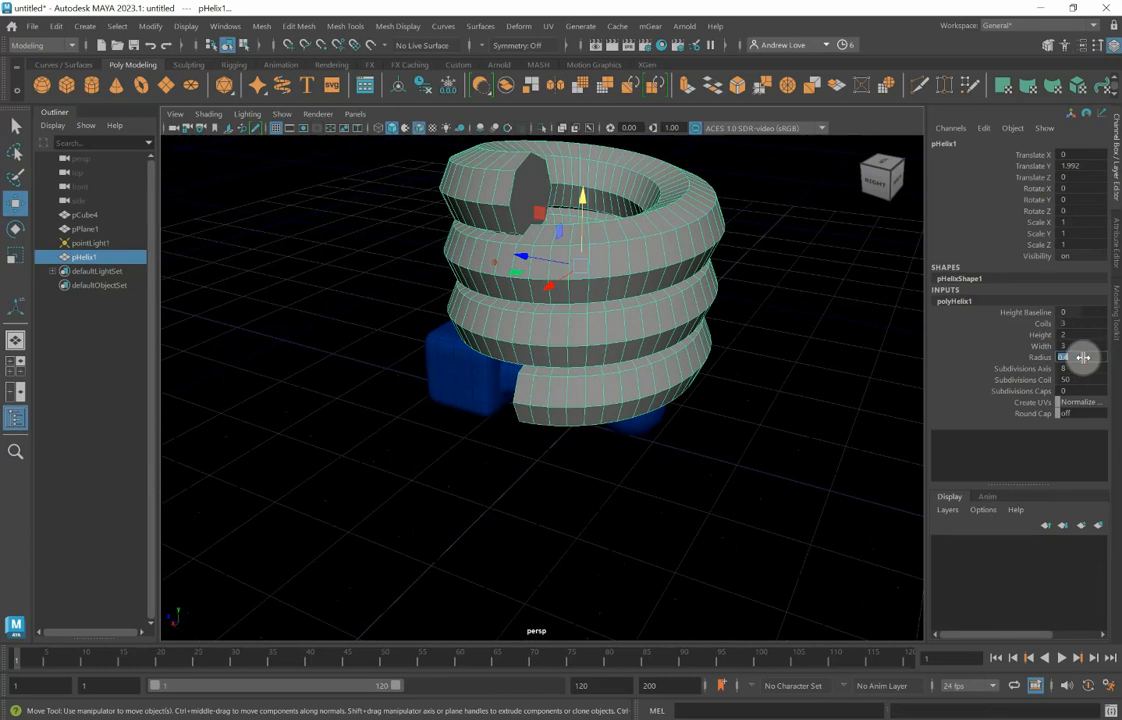
pyautogui.write('0.3')
pyautogui.press('Return')
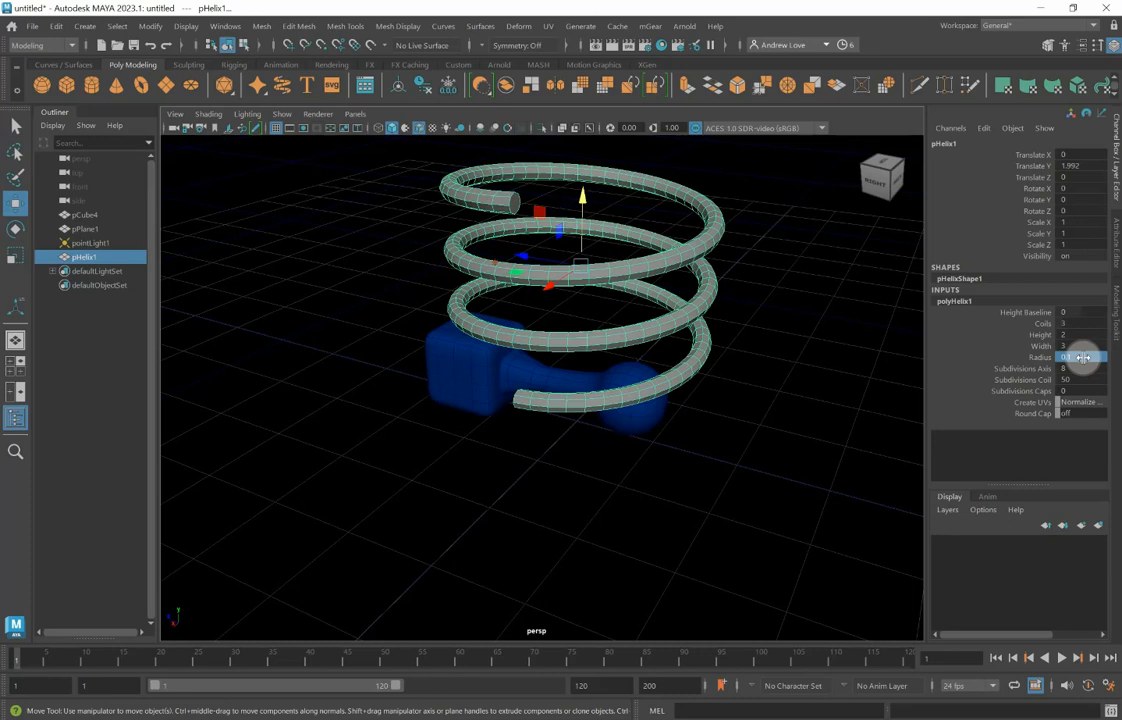
pyautogui.press('3')
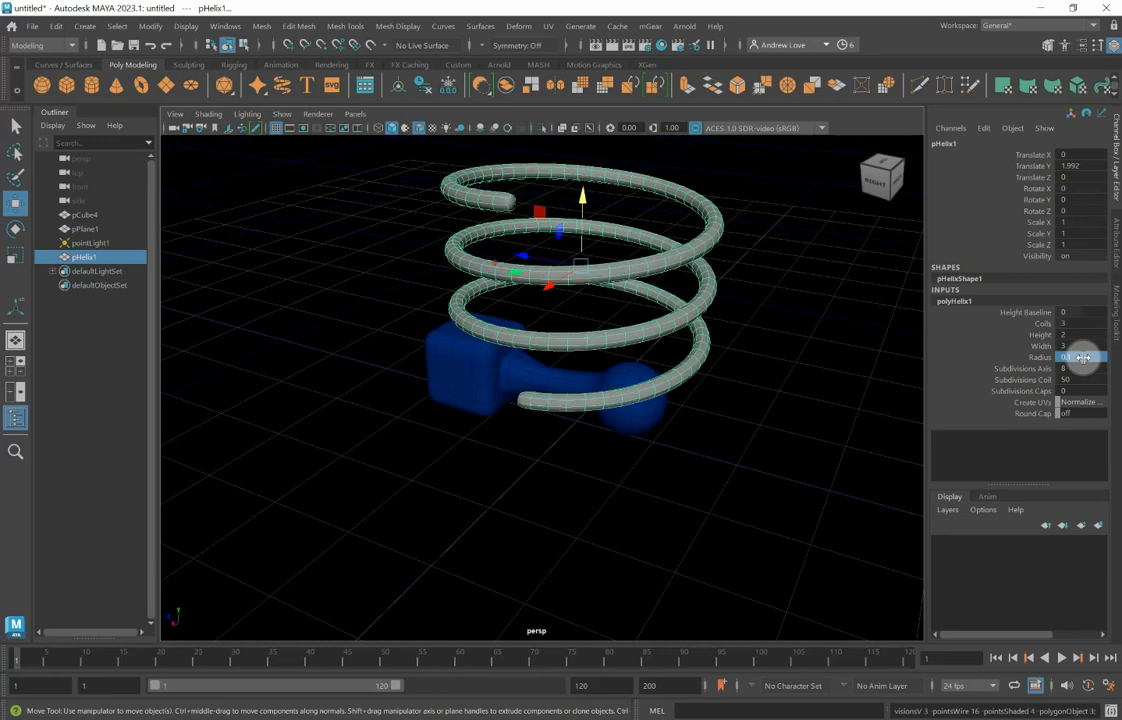
# Step: Turn the helix's Round Cap on and set its Subdivisions Caps to 3
pyautogui.click(1077, 413)
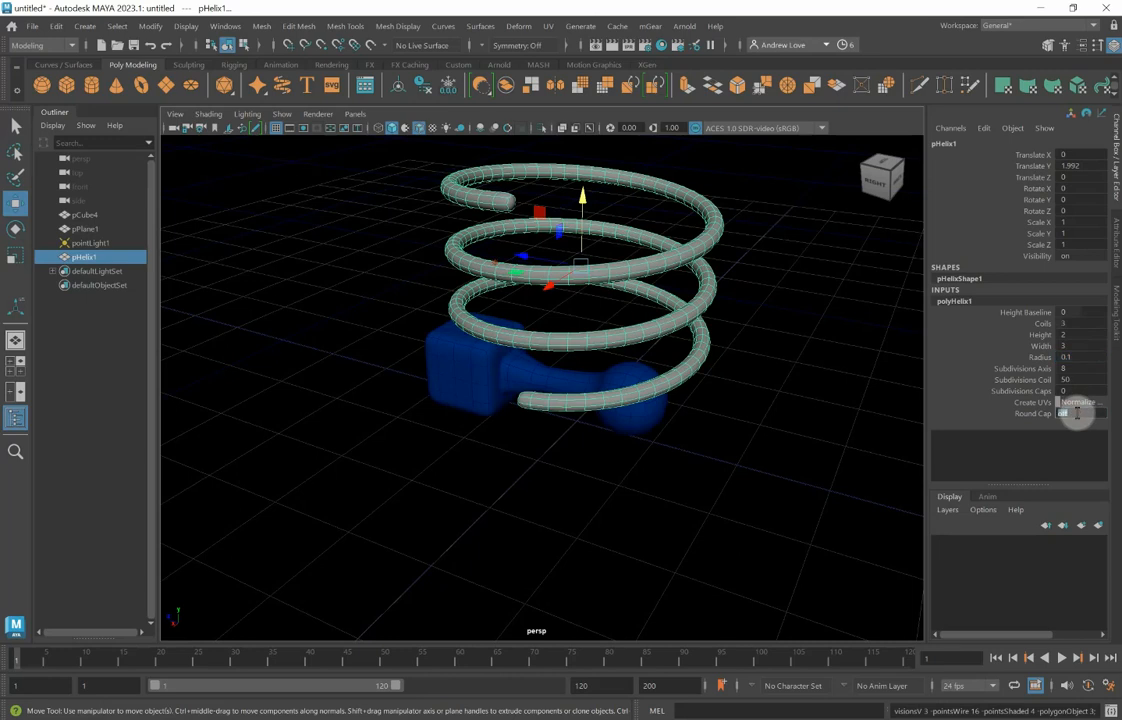
pyautogui.write('on')
pyautogui.press('Return')
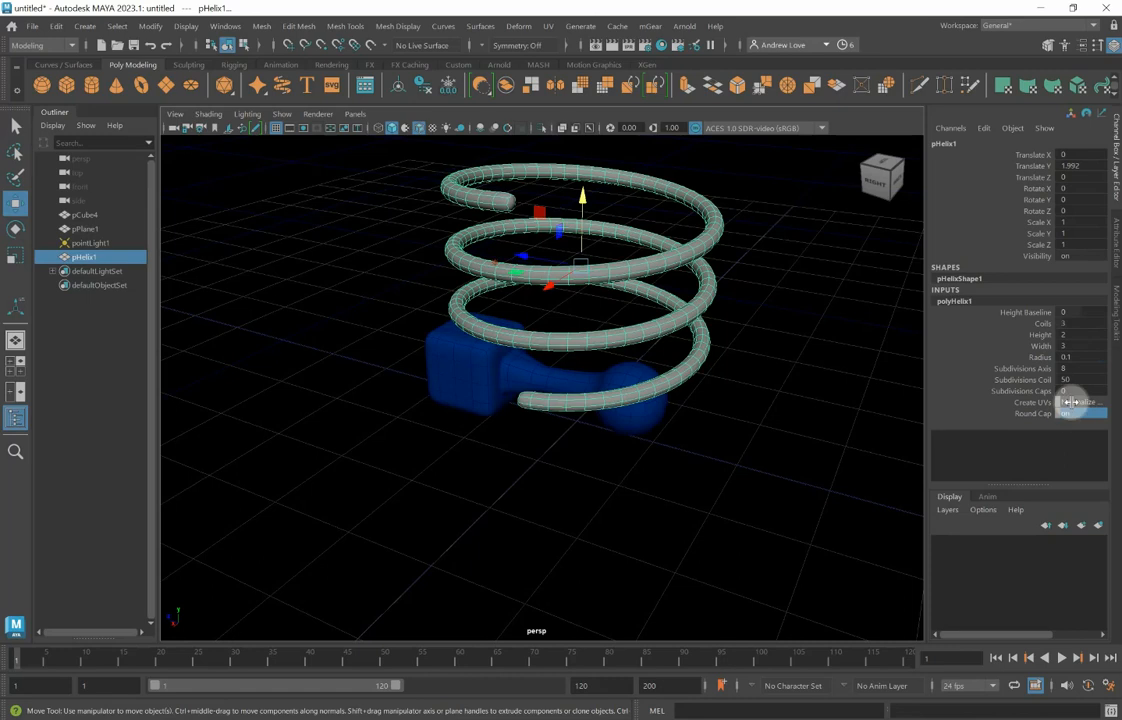
pyautogui.click(1076, 391)
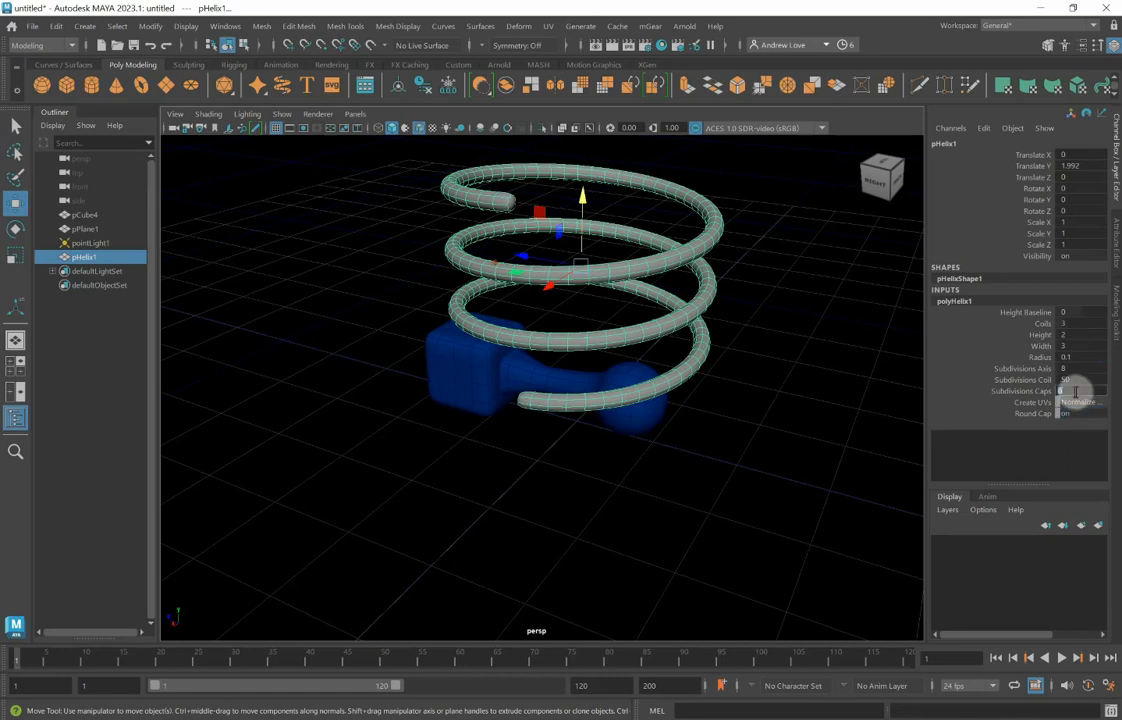
pyautogui.write('3')
pyautogui.press('Return')
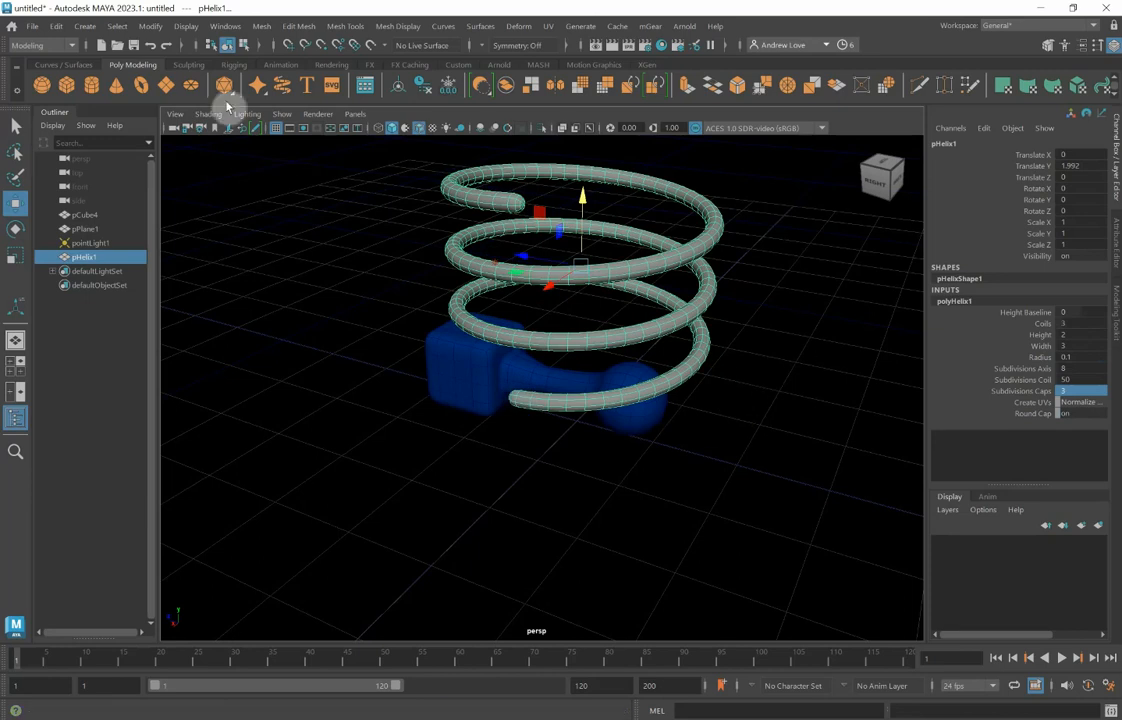
# Step: Look over the available polygon primitives without creating one, and move the helix to about -2.14 in Translate X
pyautogui.click(90, 28)
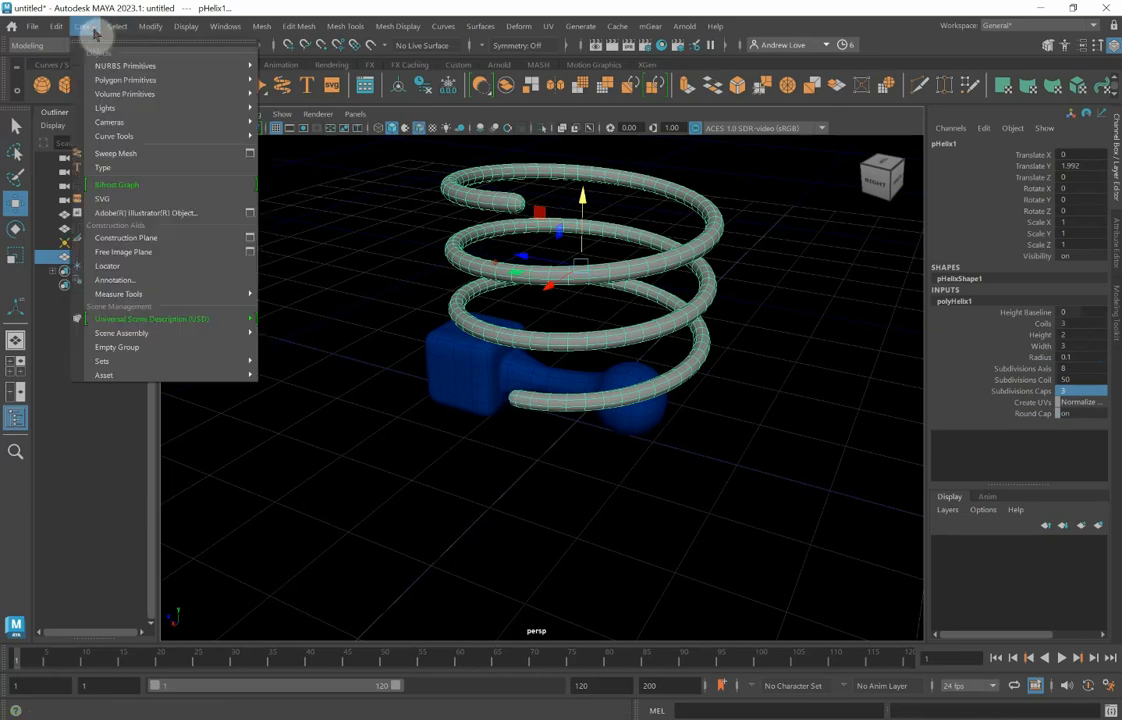
pyautogui.moveTo(205, 80)
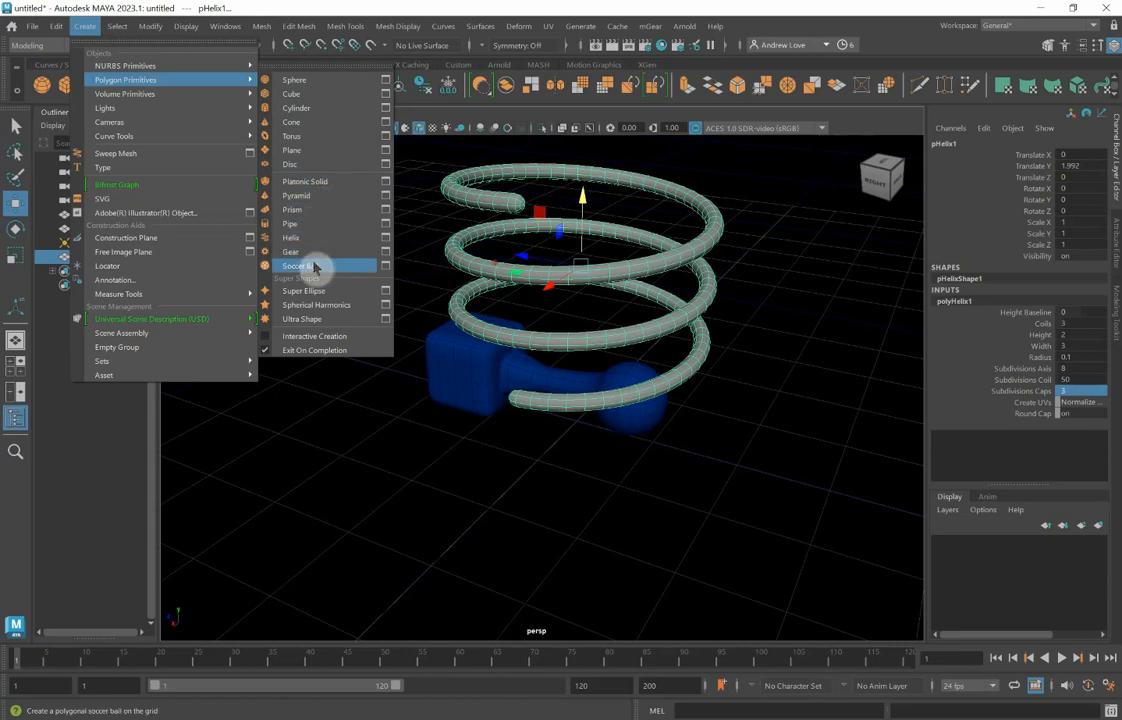
pyautogui.click(472, 363)
pyautogui.moveTo(552, 286); pyautogui.dragTo(629, 219)
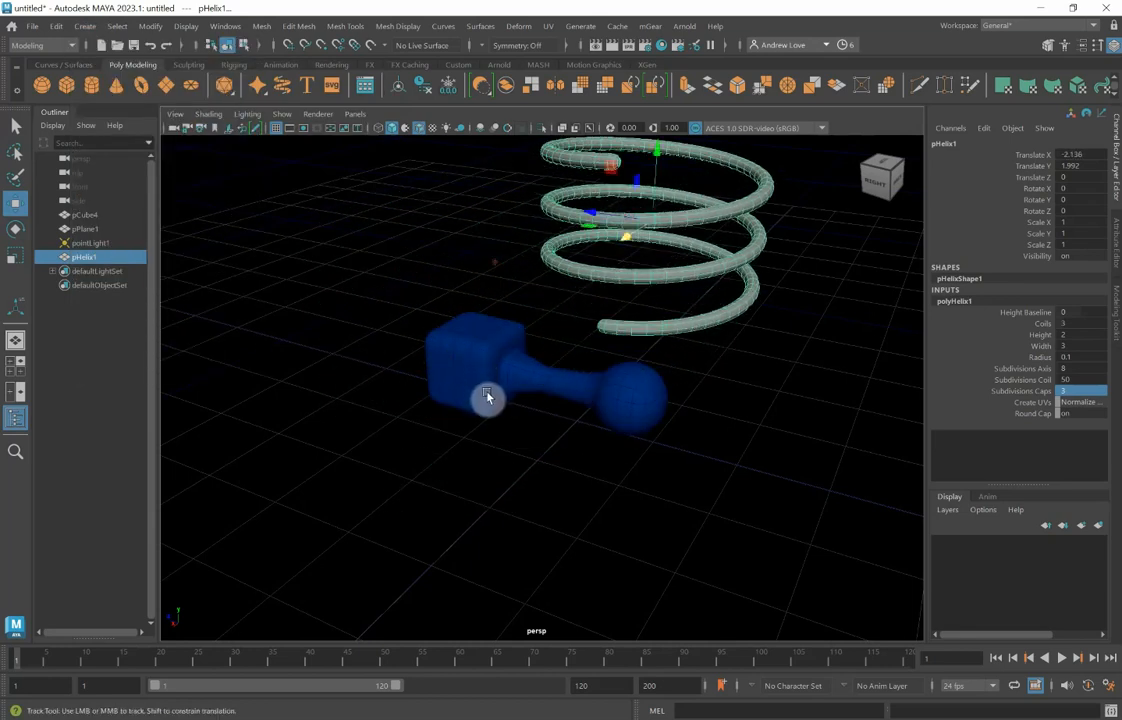
pyautogui.keyDown('alt'); pyautogui.moveTo(487, 393); pyautogui.dragTo(475, 453, button='middle'); pyautogui.keyUp('alt')
pyautogui.keyDown('alt'); pyautogui.moveTo(475, 453); pyautogui.dragTo(448, 471); pyautogui.keyUp('alt')
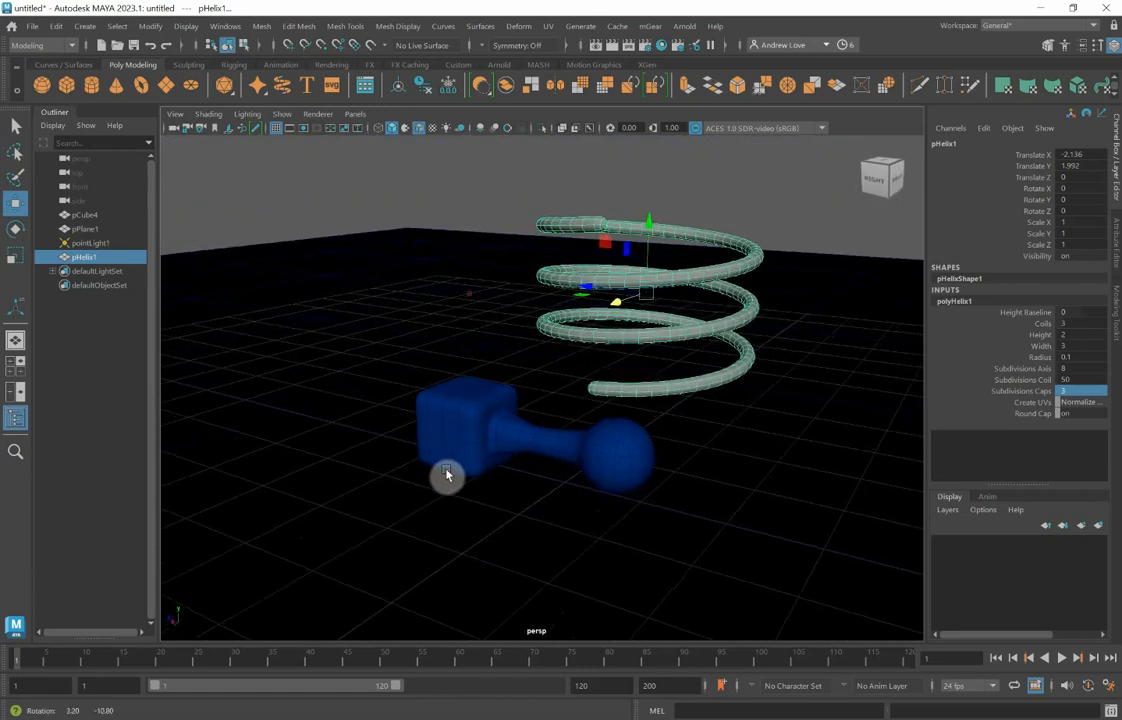